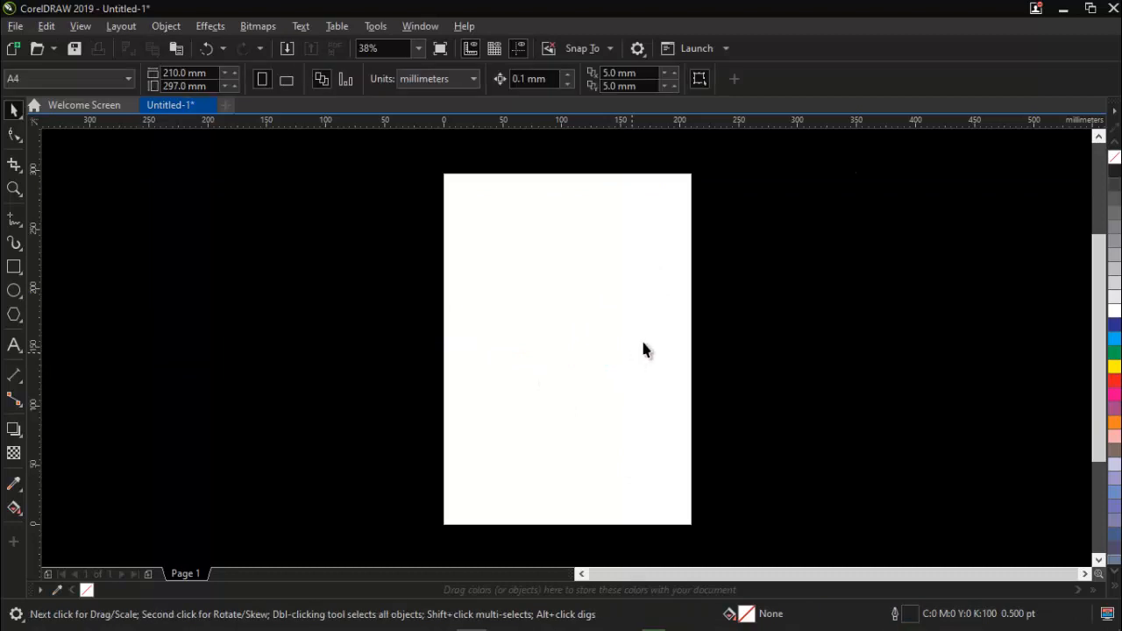
left_click_drag(885, 276, 410, 408)
left_click(52, 77)
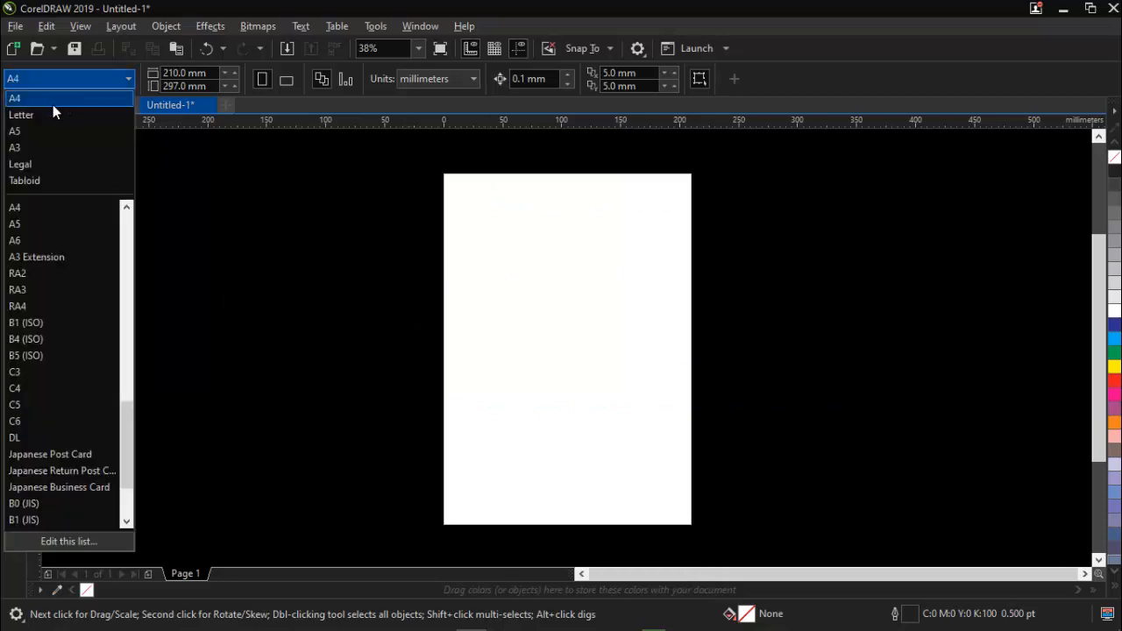
left_click(261, 241)
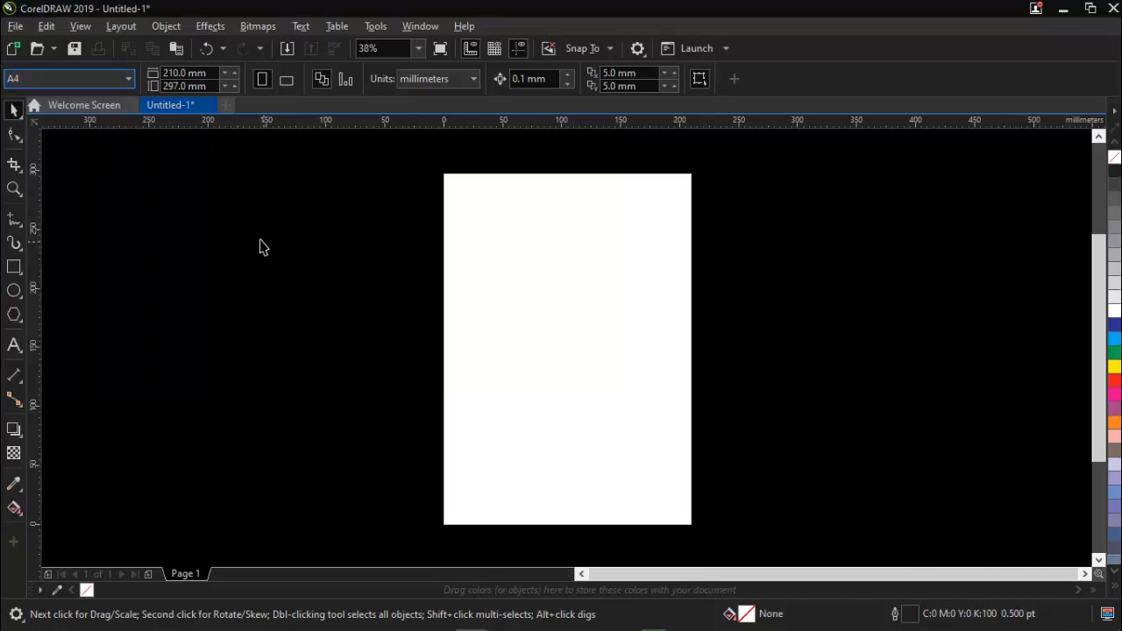
left_click(57, 83)
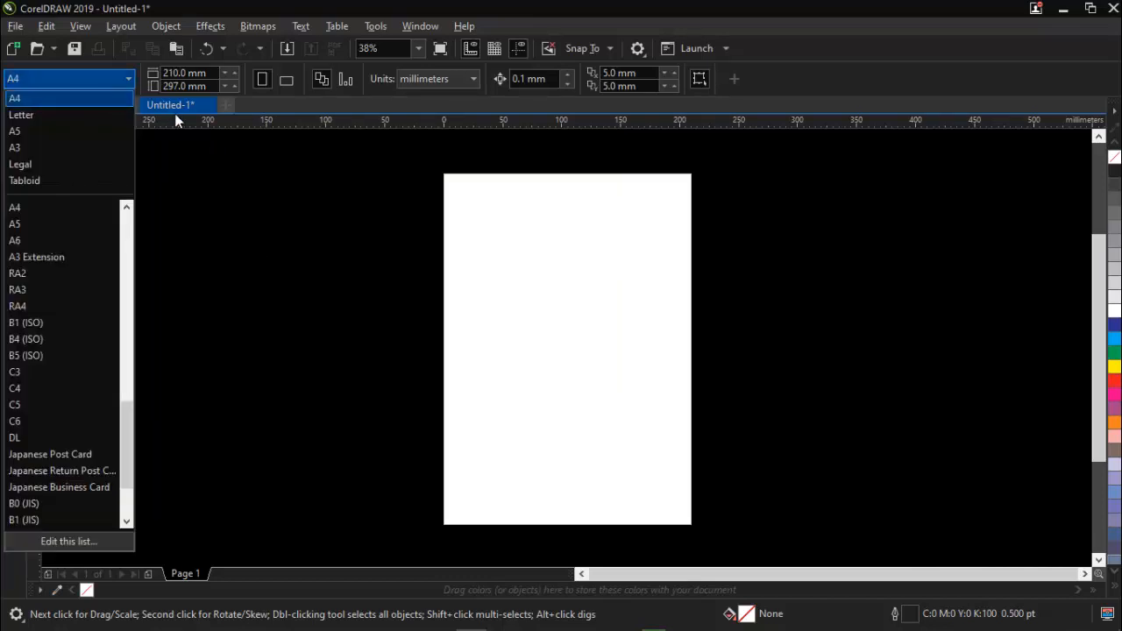
left_click(240, 207)
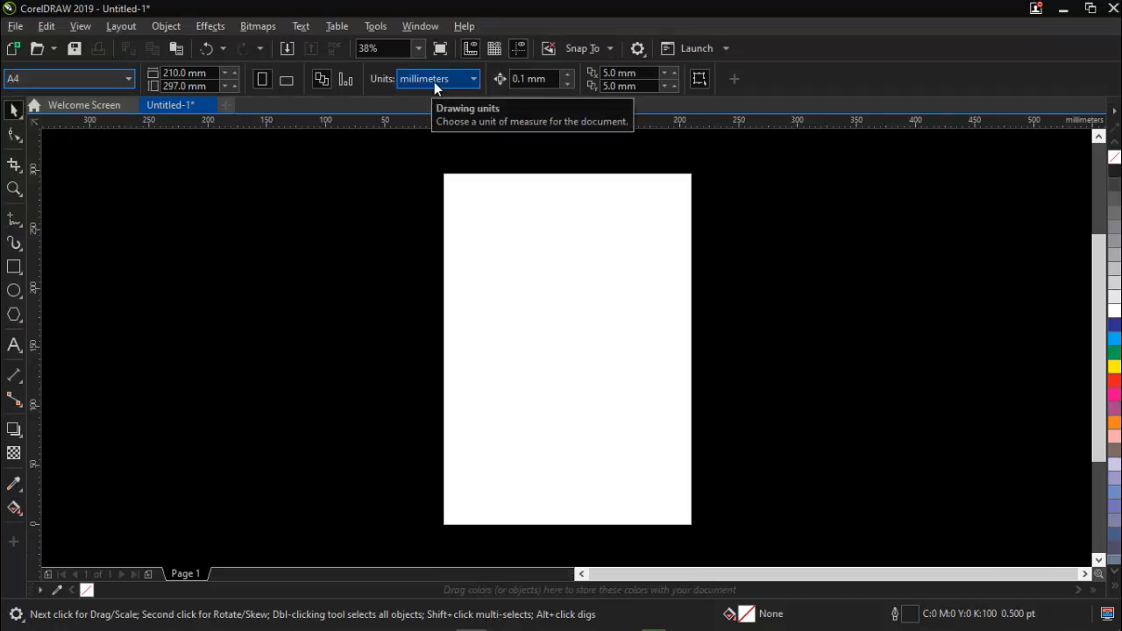
Set the document's drawing units to inches.
left_click(435, 80)
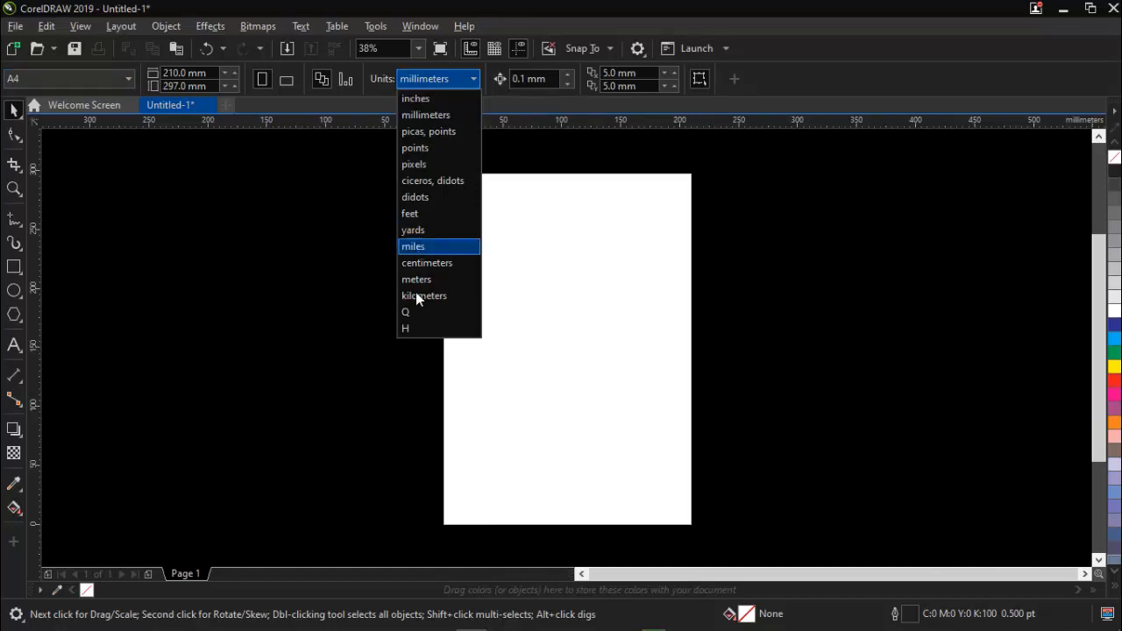
left_click(349, 147)
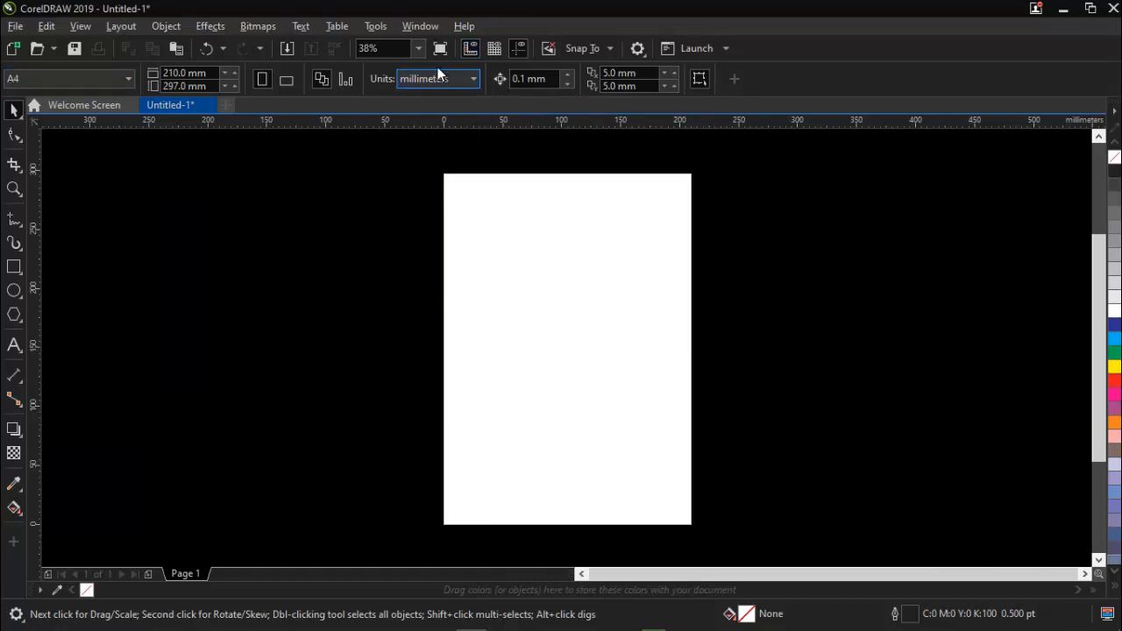
left_click(437, 80)
left_click(426, 94)
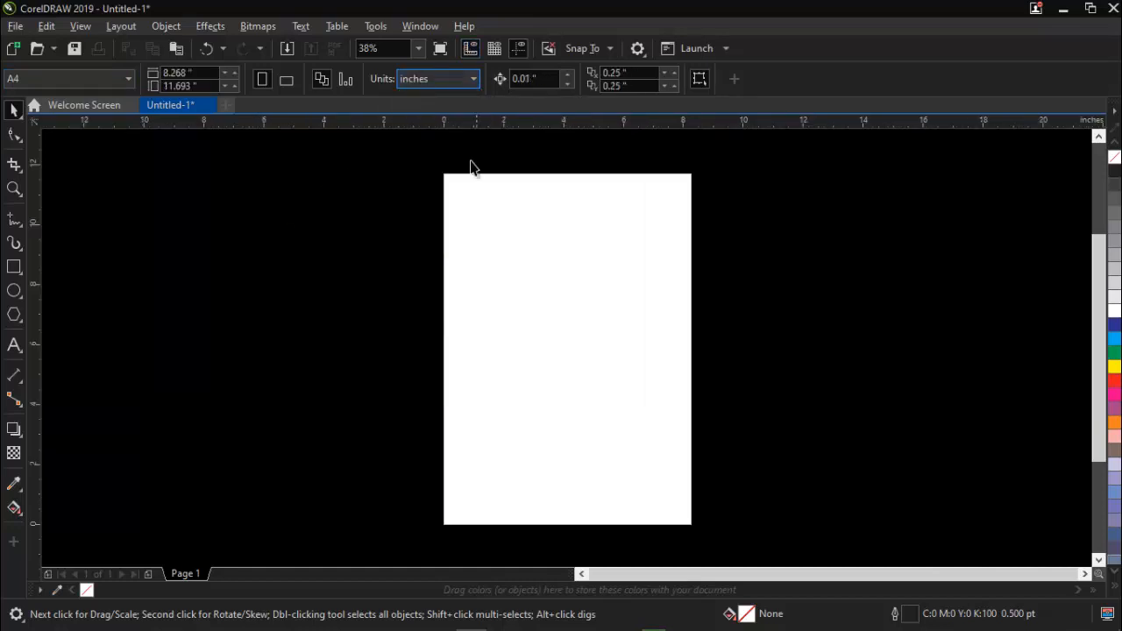
left_click_drag(264, 213, 427, 306)
double_click(14, 270)
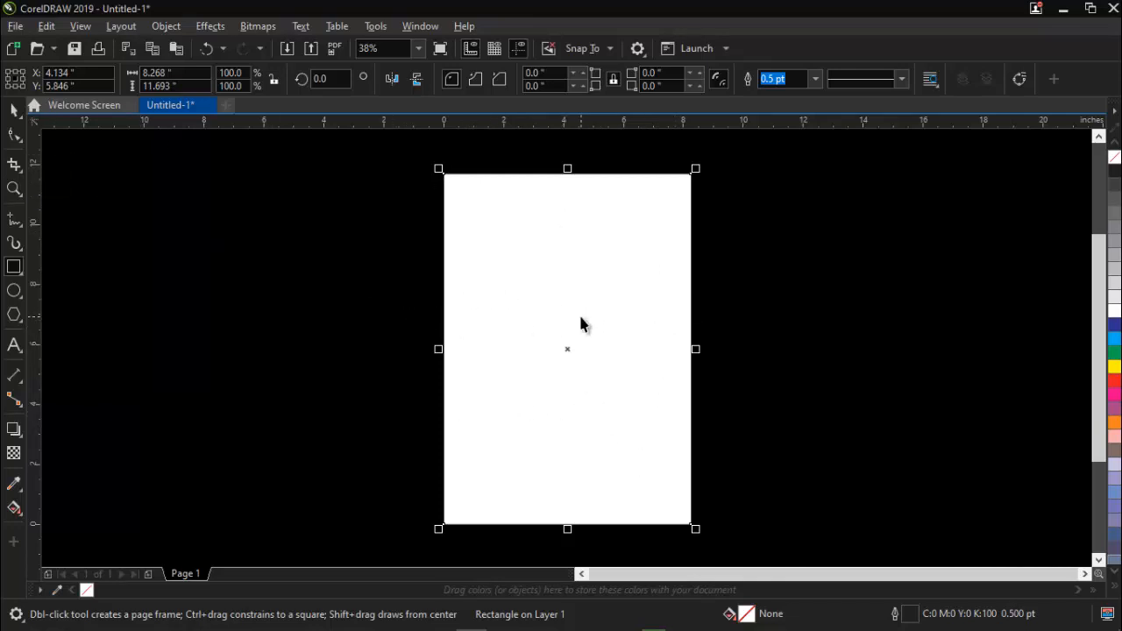
key("space")
key("ctrl+z")
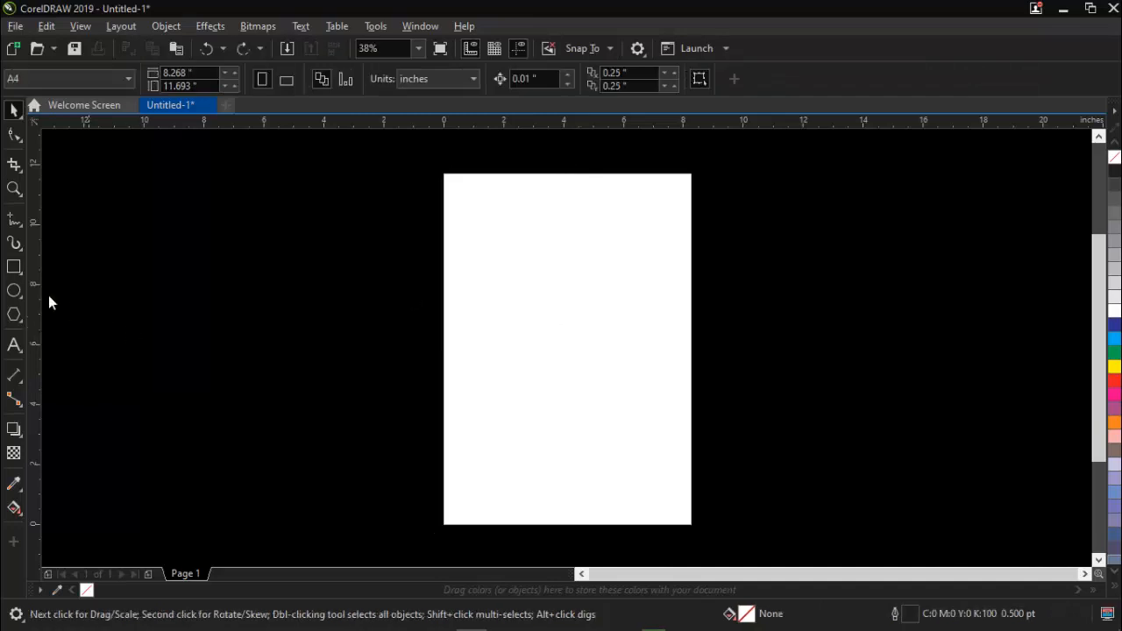
Create a page frame rectangle matching the A4 page and fill it with white.
double_click(14, 267)
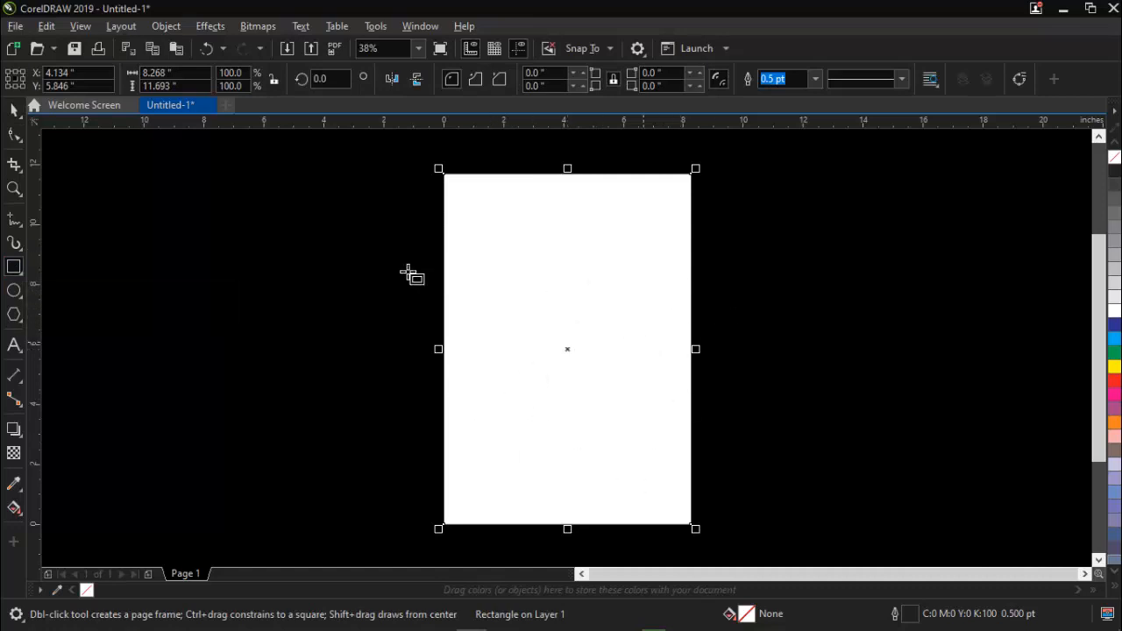
key("space")
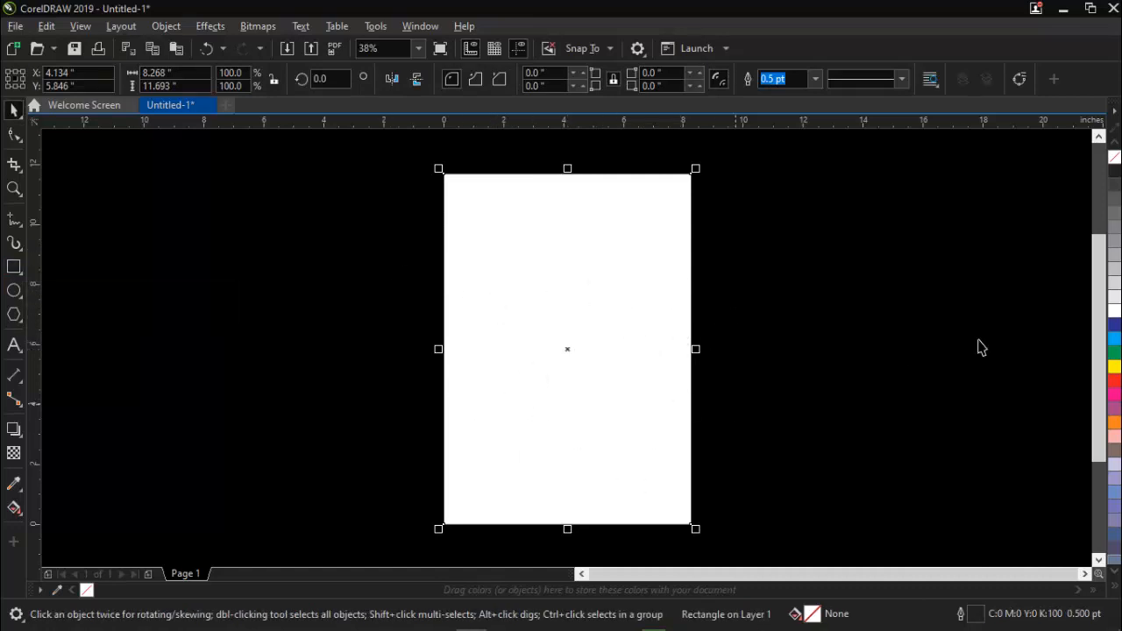
left_click(1115, 311)
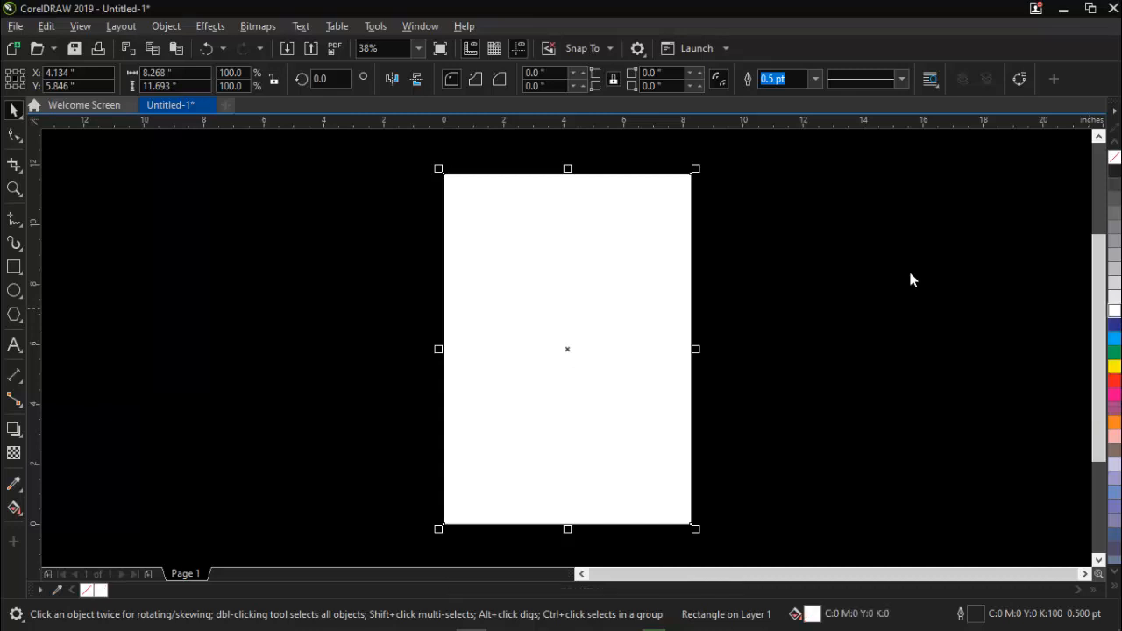
left_click(790, 261)
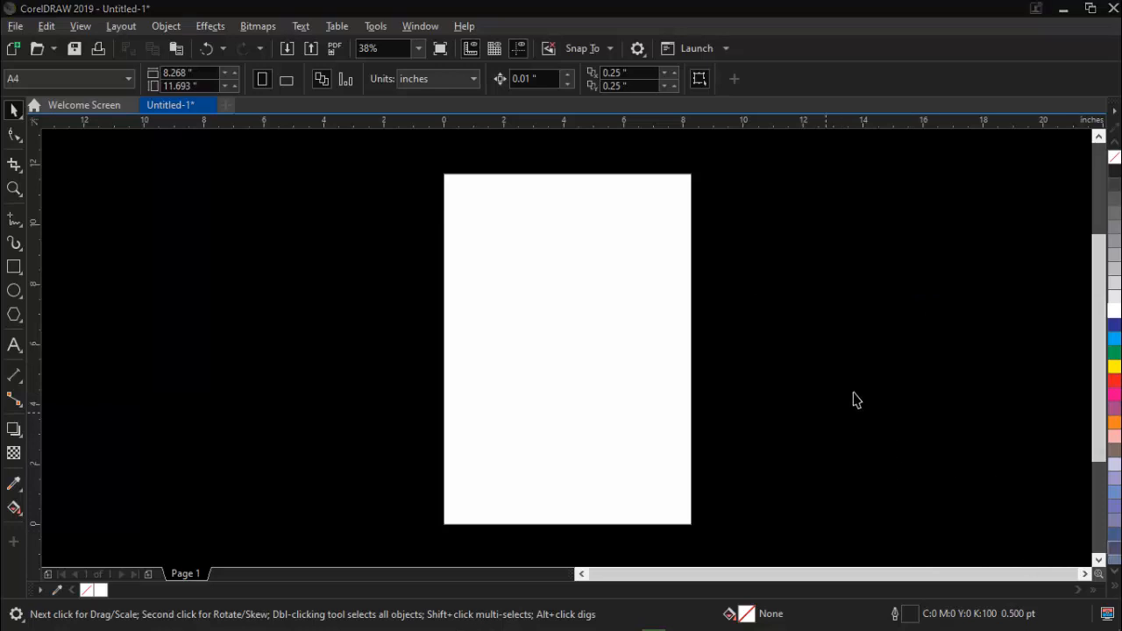
left_click(884, 459)
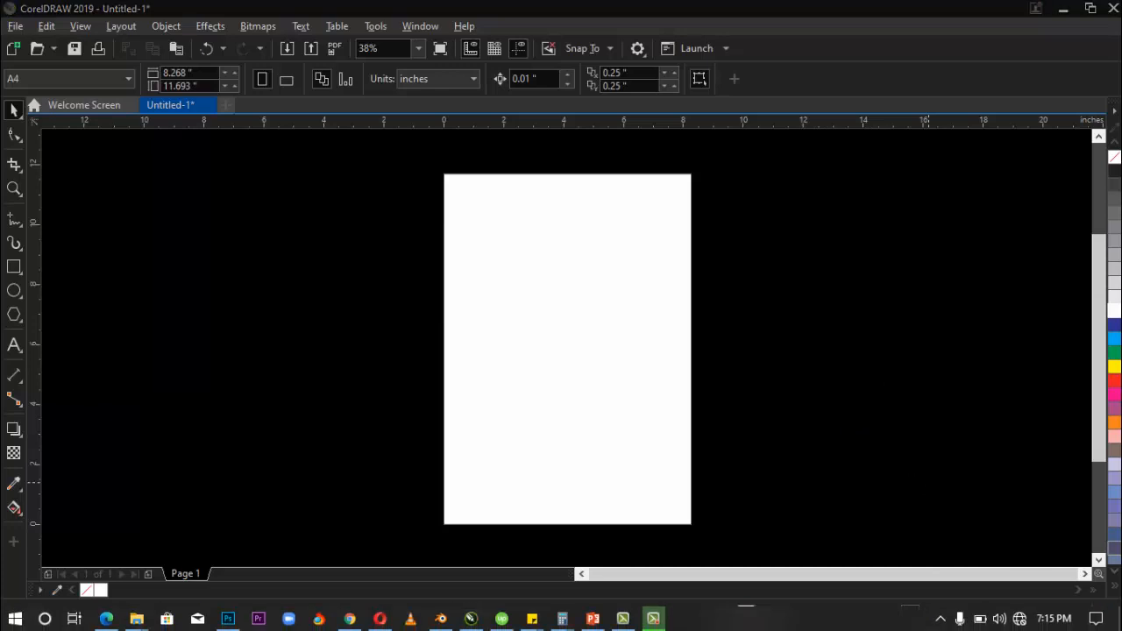
Copy the color-clipart-splash-12 image file from the desktop and return to CorelDRAW.
left_click(1061, 9)
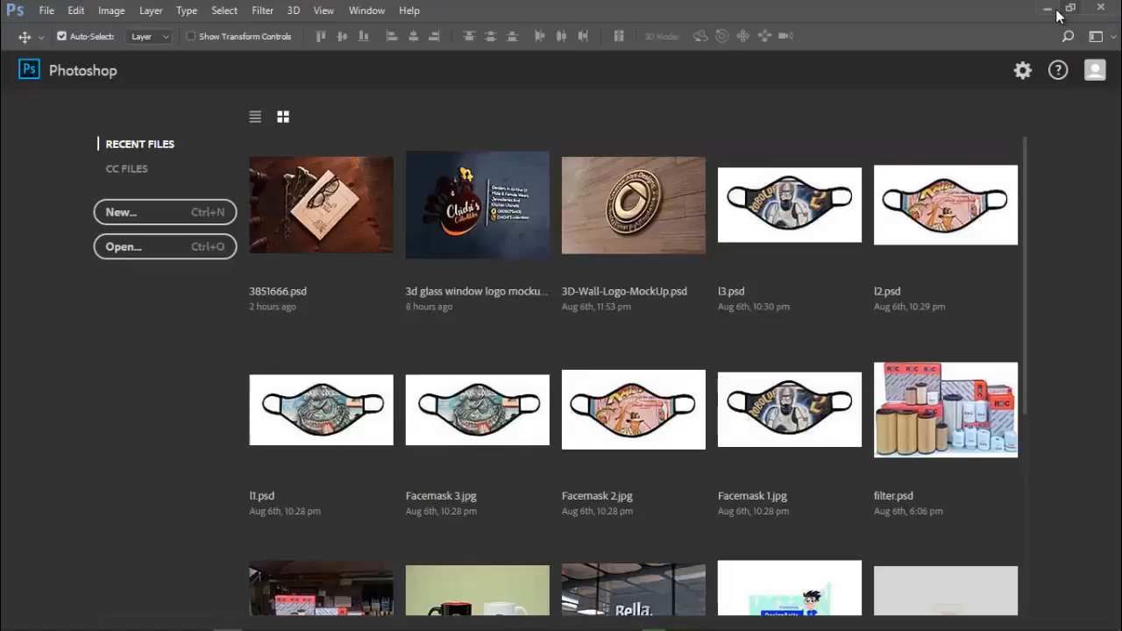
left_click(1050, 9)
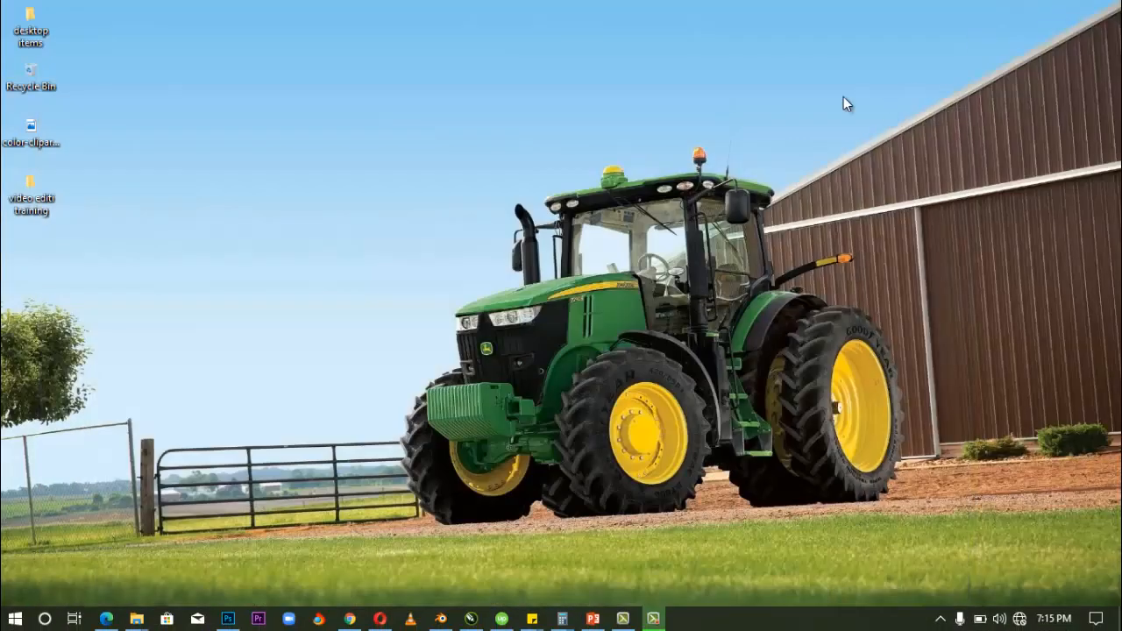
left_click(46, 143)
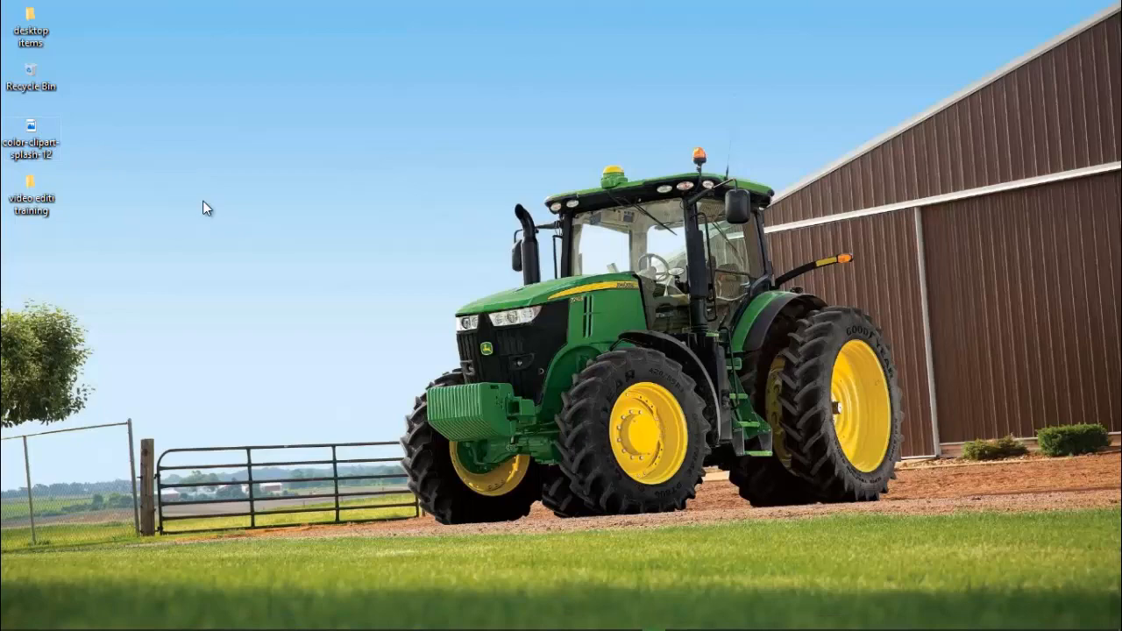
key("alt+Tab")
key("alt+Tab")
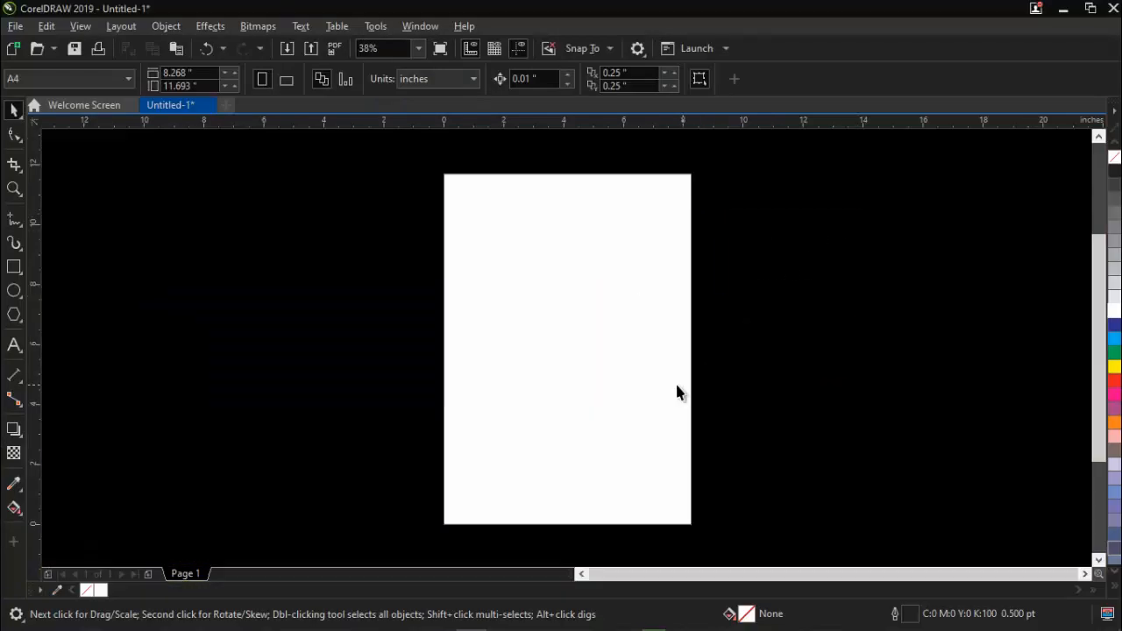
mouse_move(563, 628)
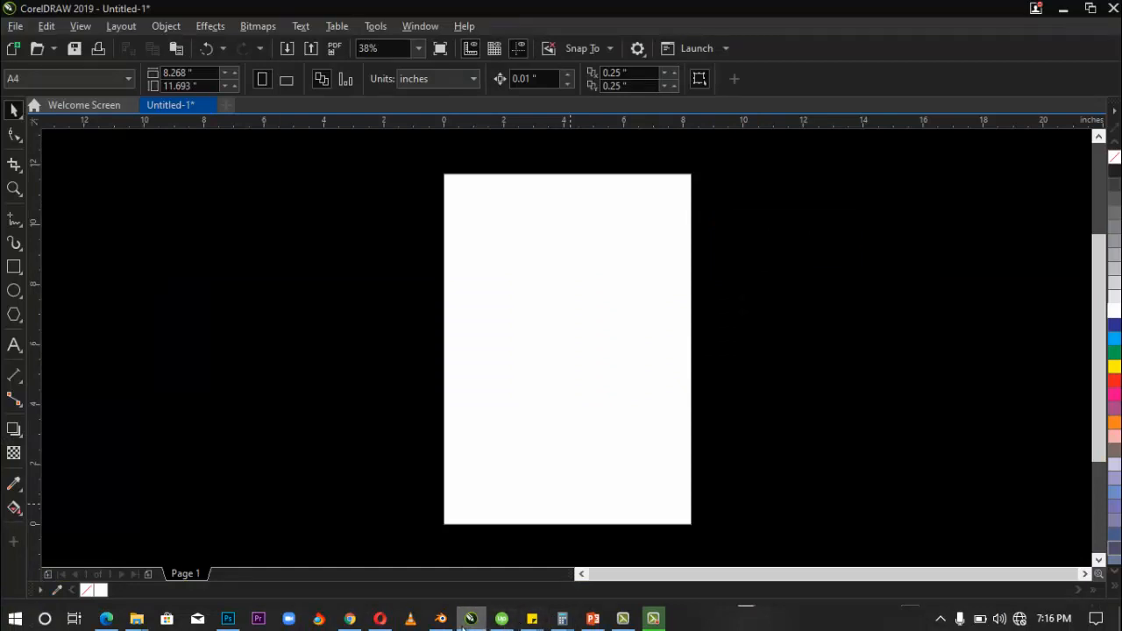
mouse_move(471, 621)
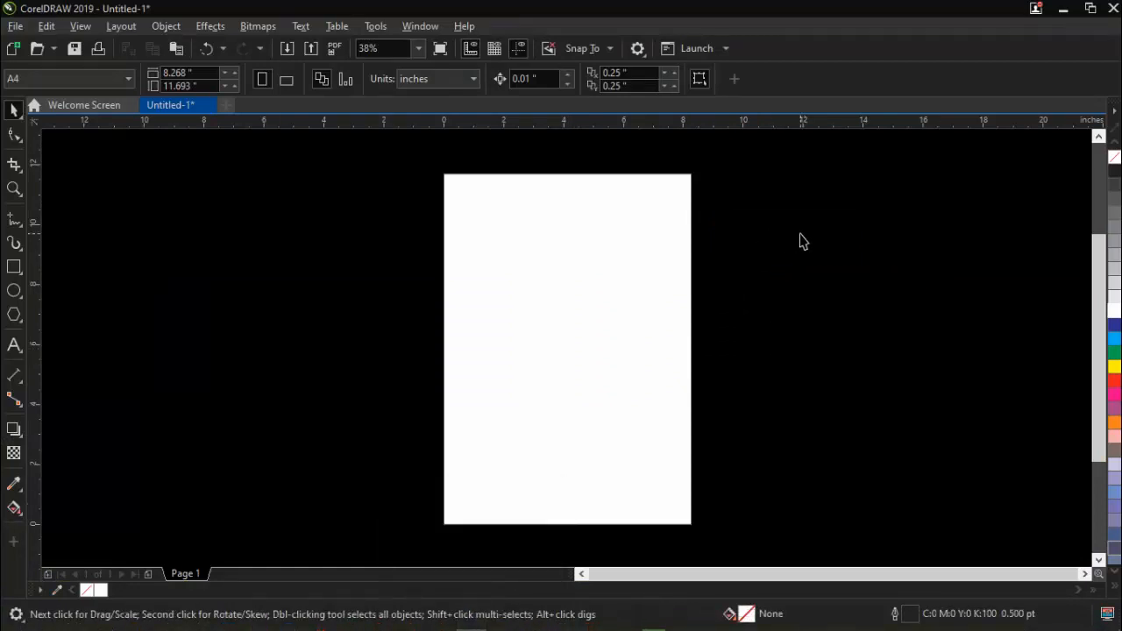
right_click(742, 235)
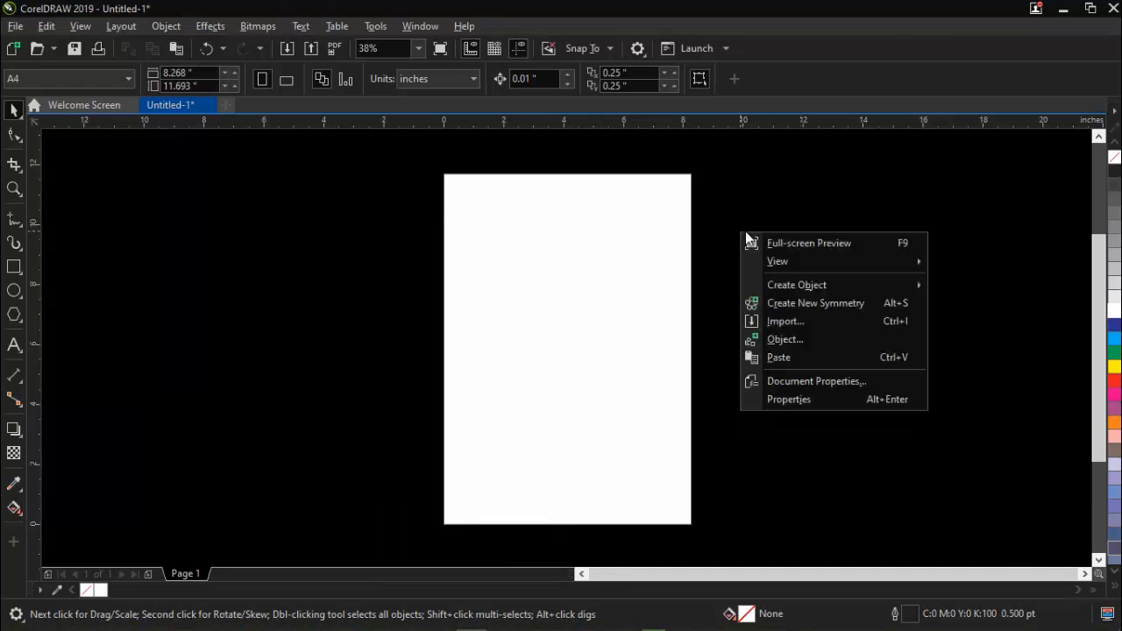
left_click(775, 357)
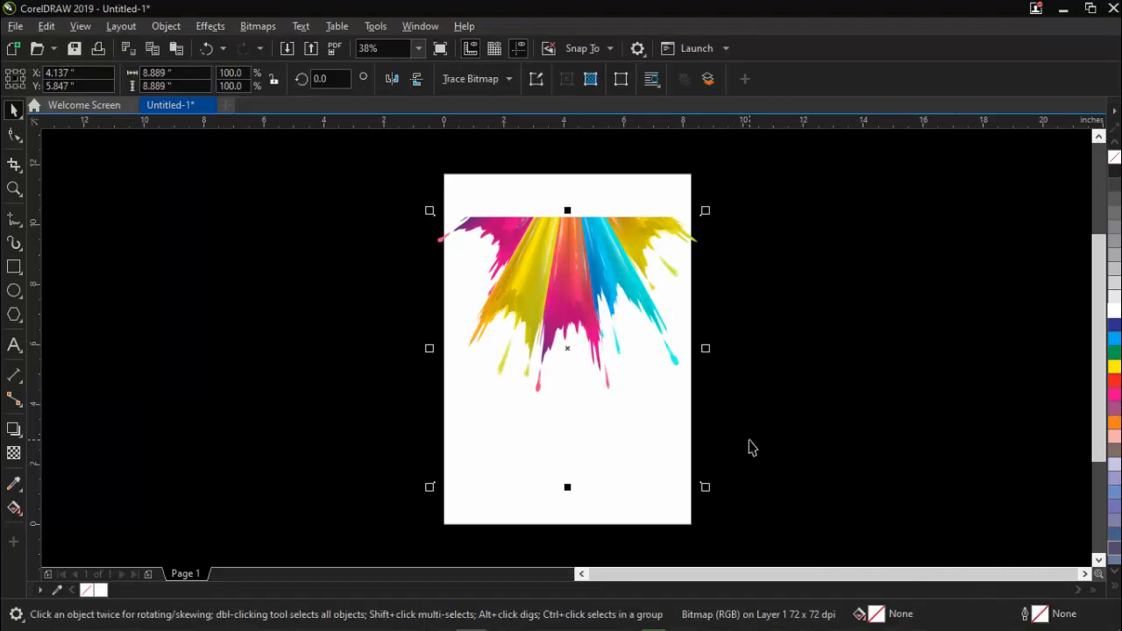
key("Delete")
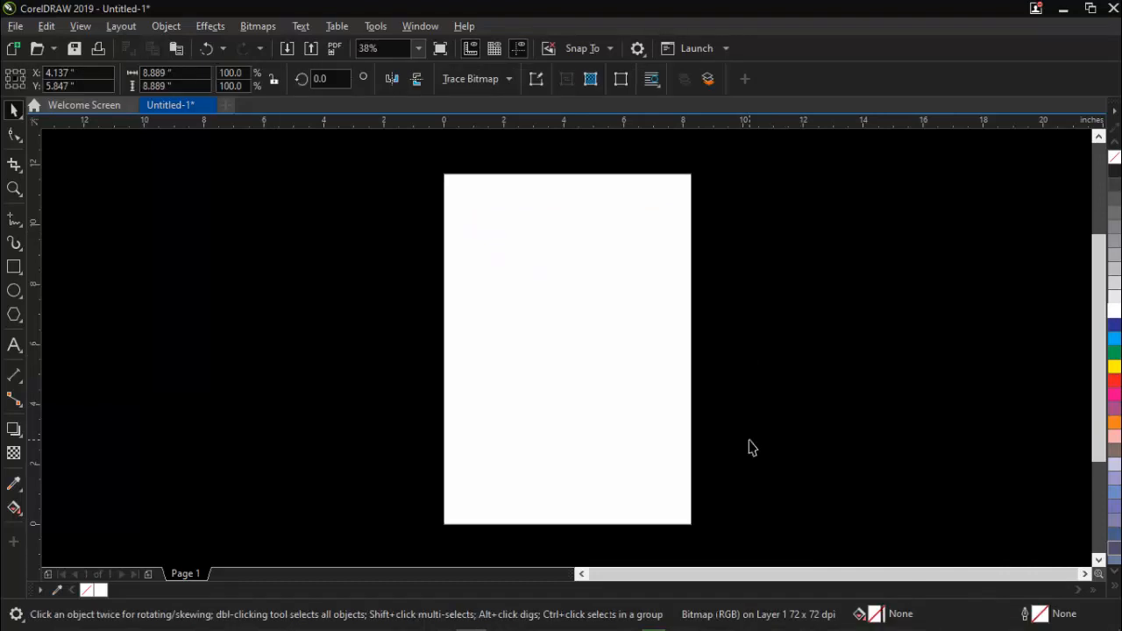
Paste the copied colour splash image into the document and move it outside the page, to the right of it.
mouse_move(749, 440)
left_mouse_down()
mouse_move(854, 376)
mouse_move(770, 439)
left_mouse_up()
key("ctrl+v")
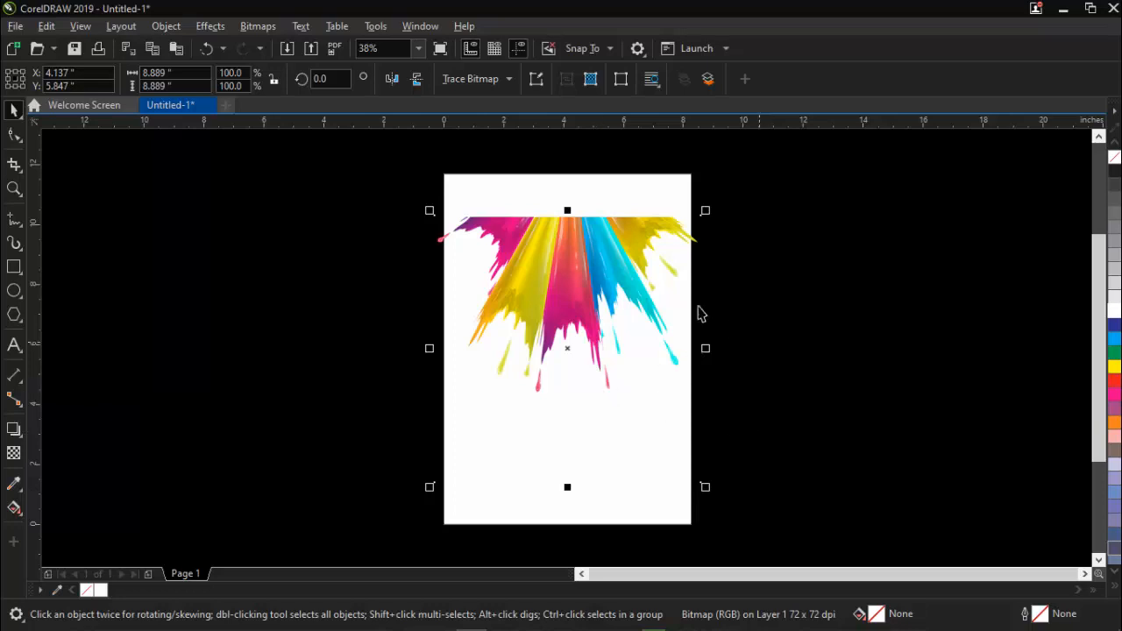
left_click_drag(638, 270, 847, 300)
left_click(862, 207)
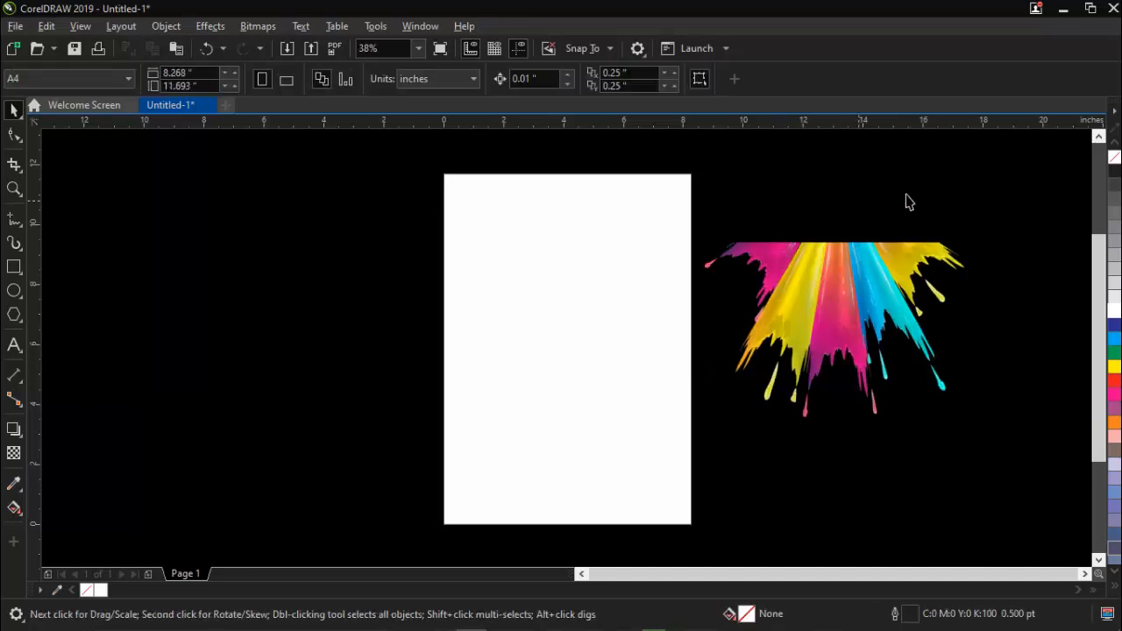
Shift the white rectangle away from the page centre and align it back to the centre of the page.
left_click_drag(951, 186, 740, 215)
left_click_drag(330, 151, 1004, 355)
left_click_drag(566, 283, 568, 251)
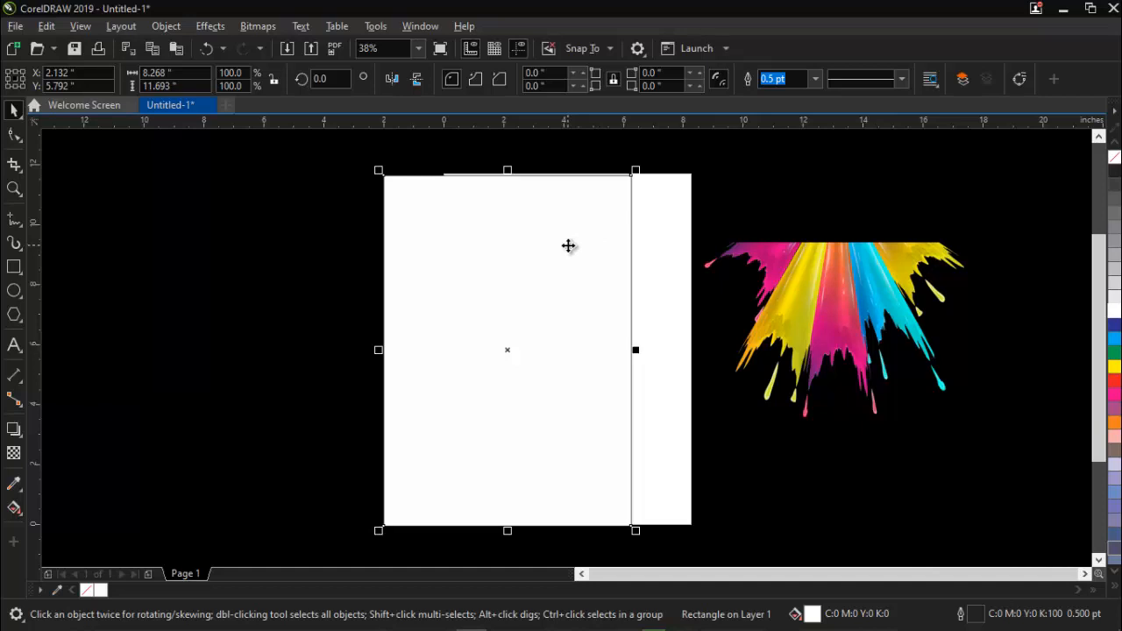
key("p")
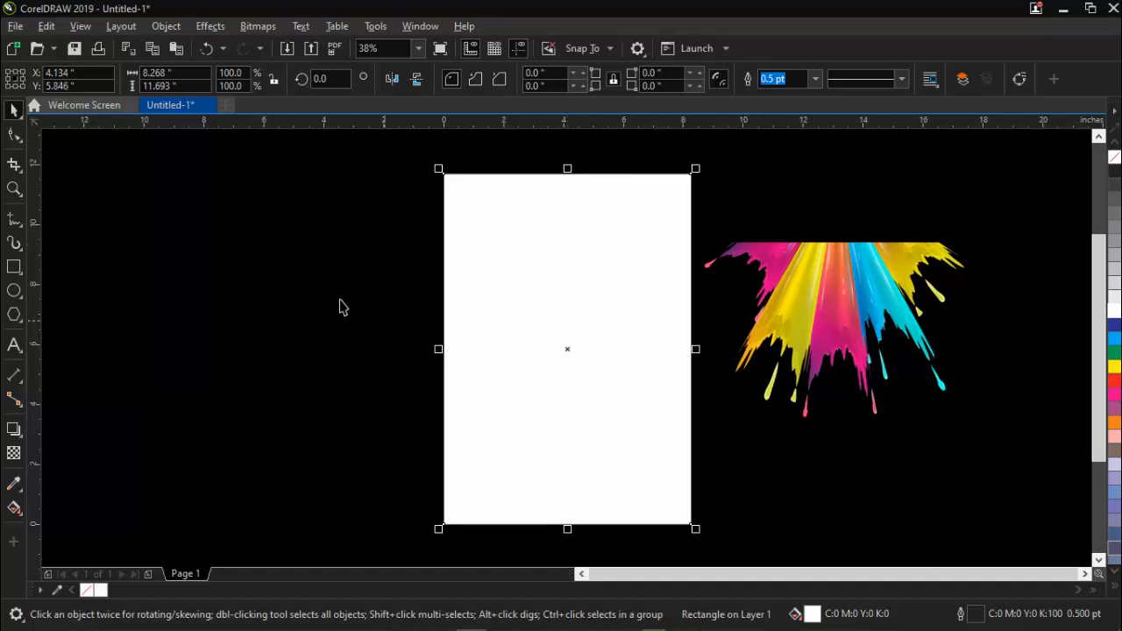
left_click(318, 360)
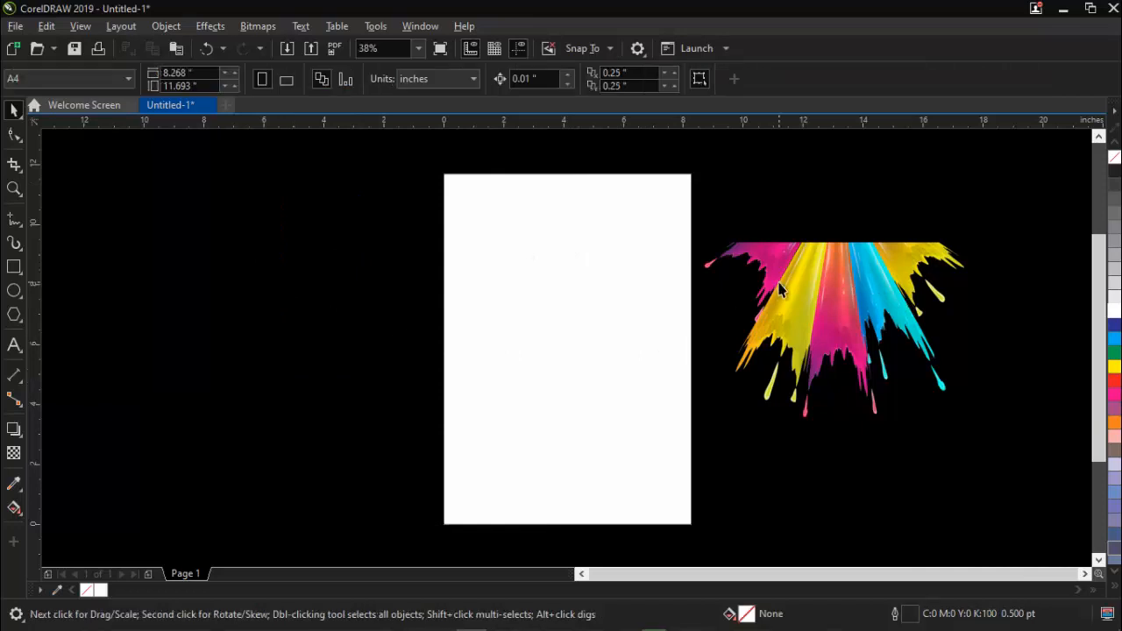
left_click(806, 298)
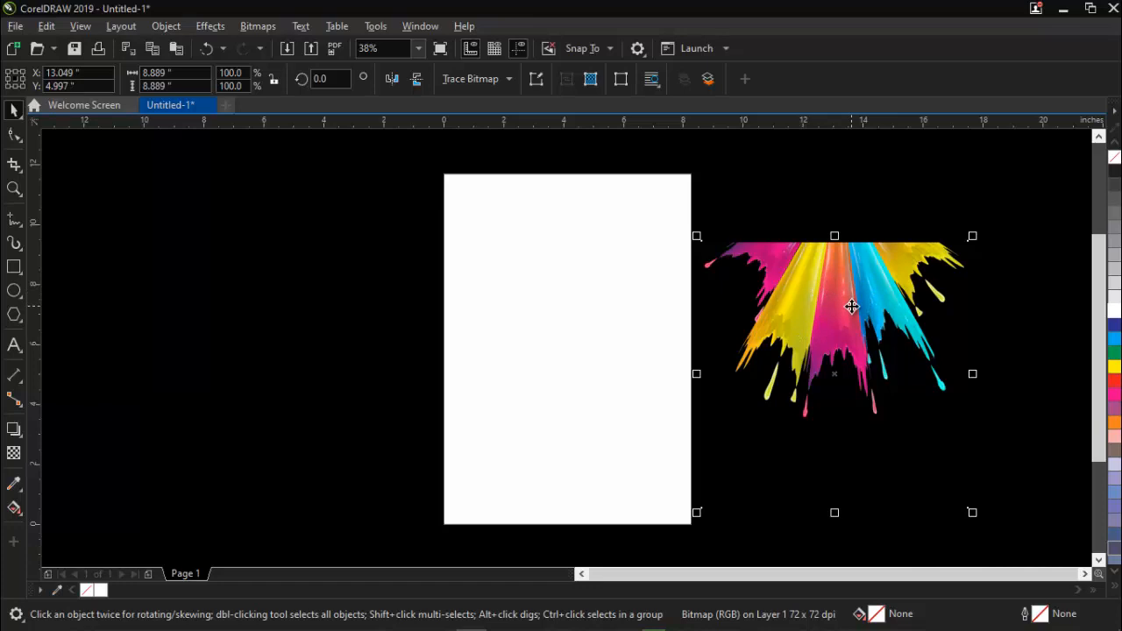
left_click_drag(851, 306, 568, 292)
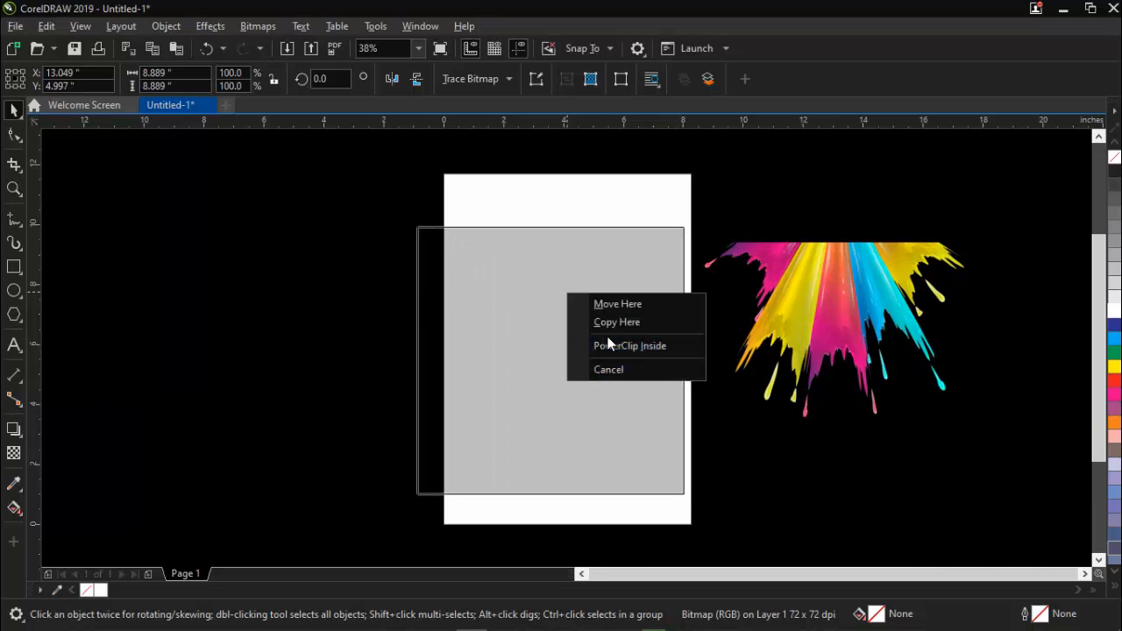
left_click(298, 311)
left_click(321, 296)
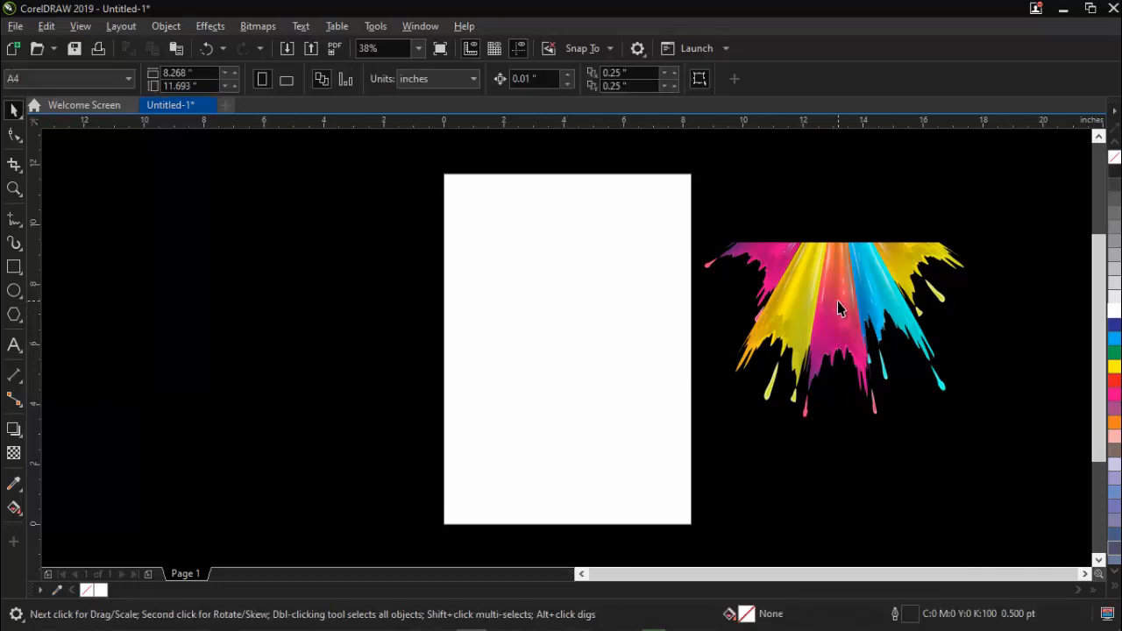
PowerClip the colour splash image inside the white page-sized rectangle.
left_click(837, 303)
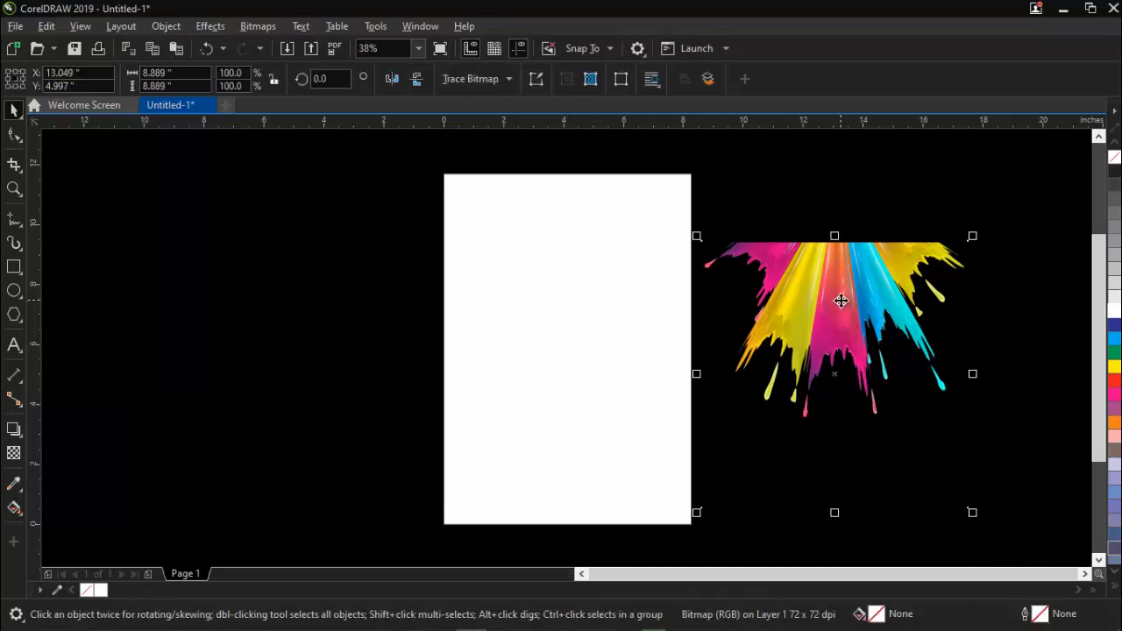
left_click_drag(839, 300, 866, 337)
key("Escape")
left_click_drag(821, 291, 553, 289)
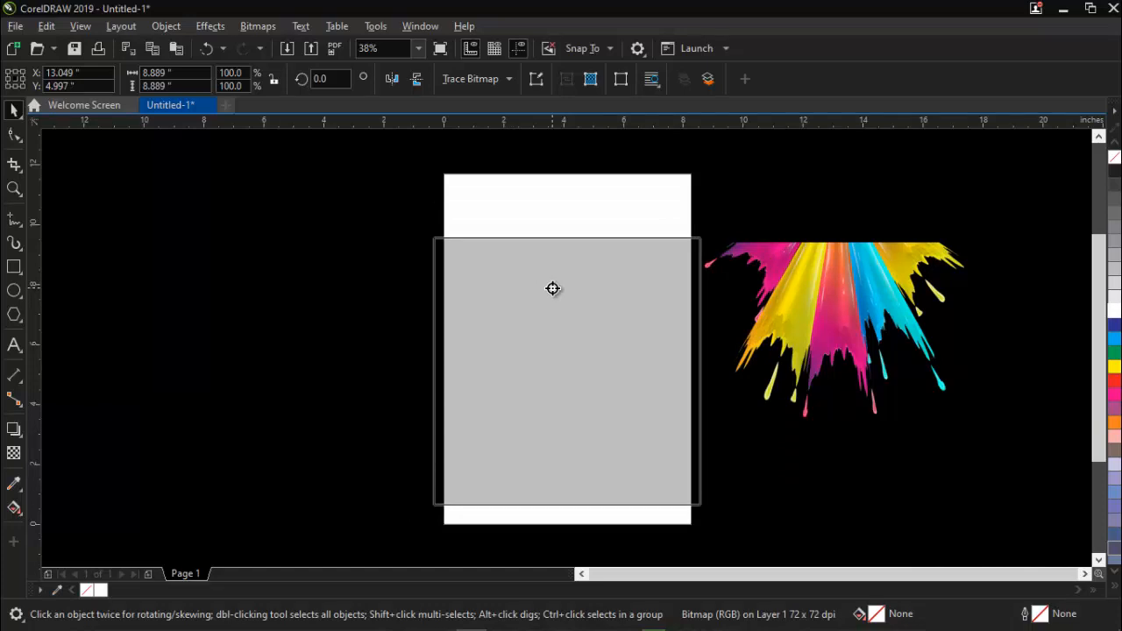
left_click_drag(552, 288, 552, 288)
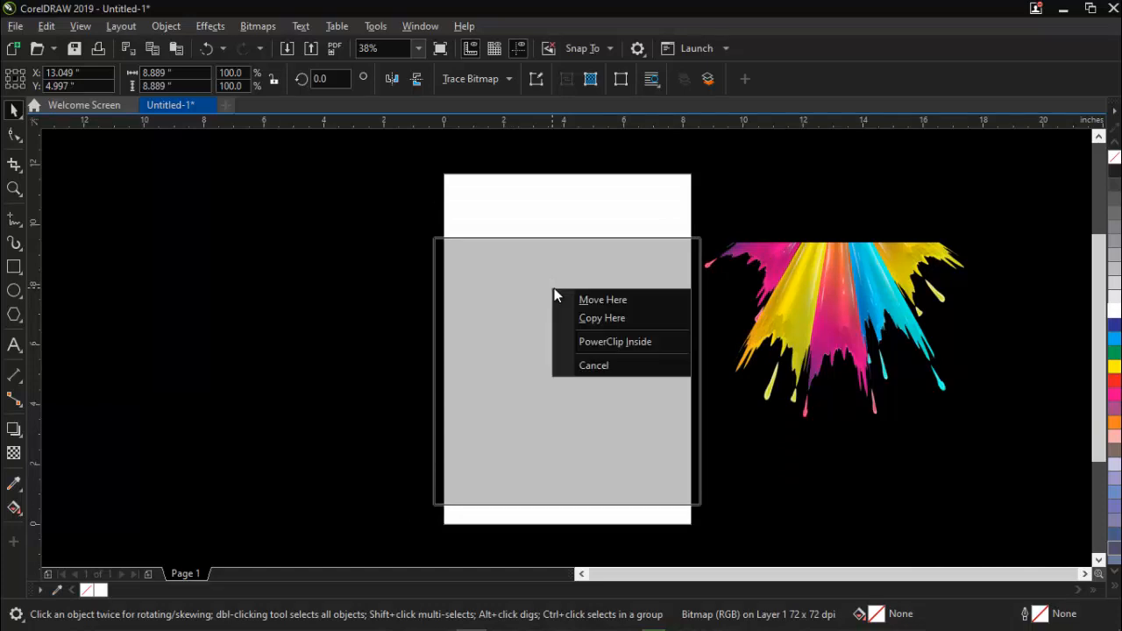
left_click(611, 342)
left_click(829, 325)
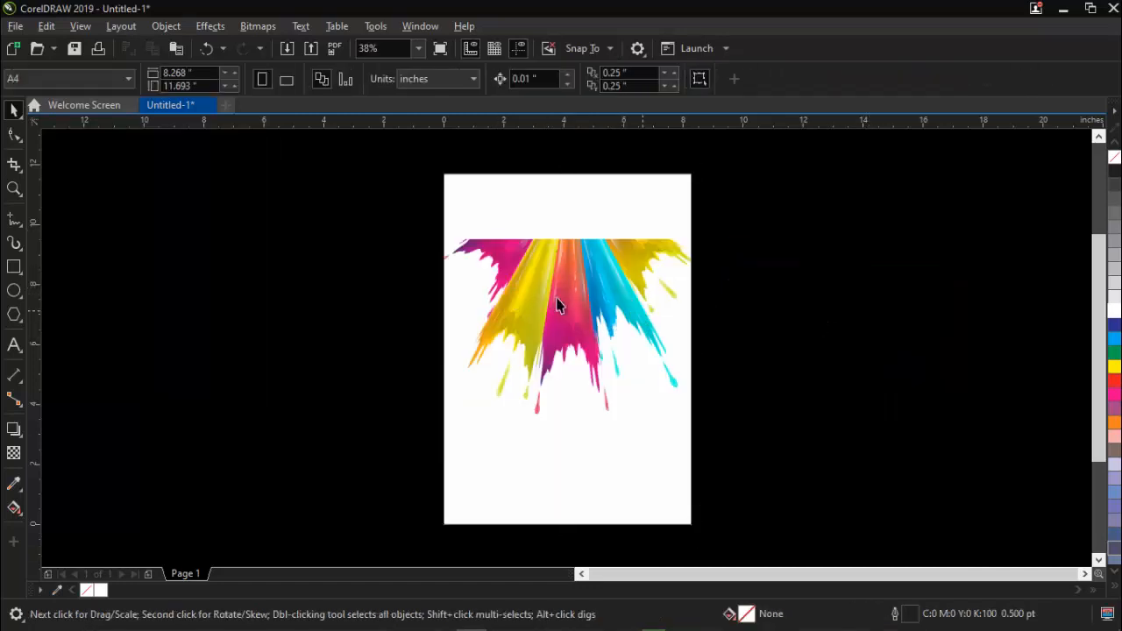
Move the PowerClip rectangle with its splash off the page and centre it back on the page.
left_click_drag(549, 296, 827, 290)
left_click_drag(629, 326, 699, 318)
key("p")
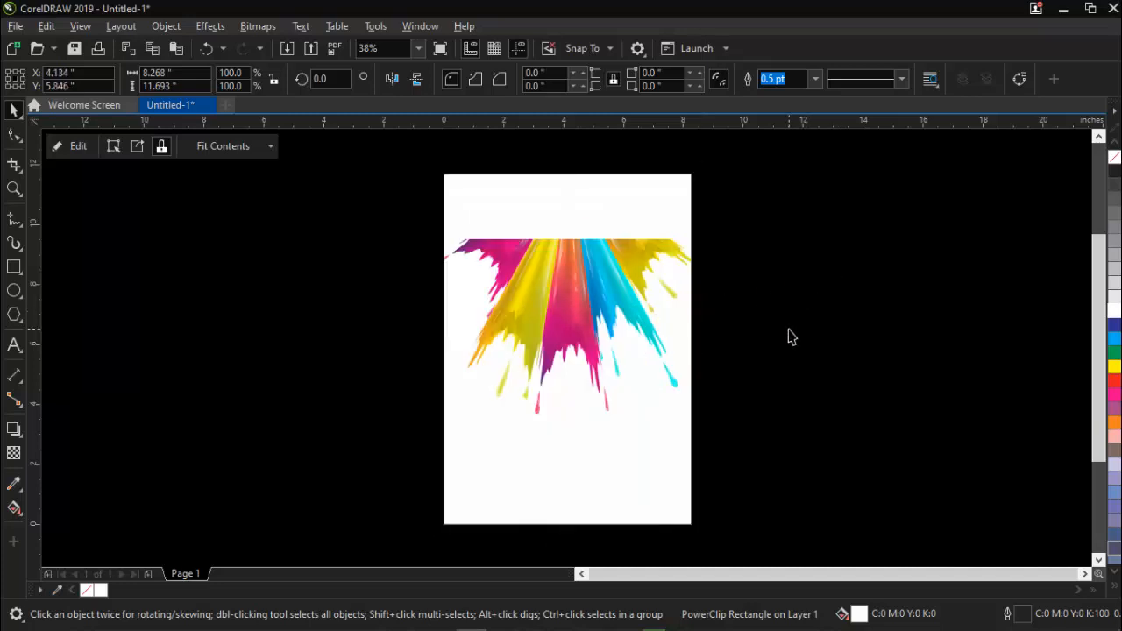
left_click(788, 336)
Open the PowerClip contents for editing and move the splash image lower, to about X 4.246", Y 2.83".
left_click(579, 275)
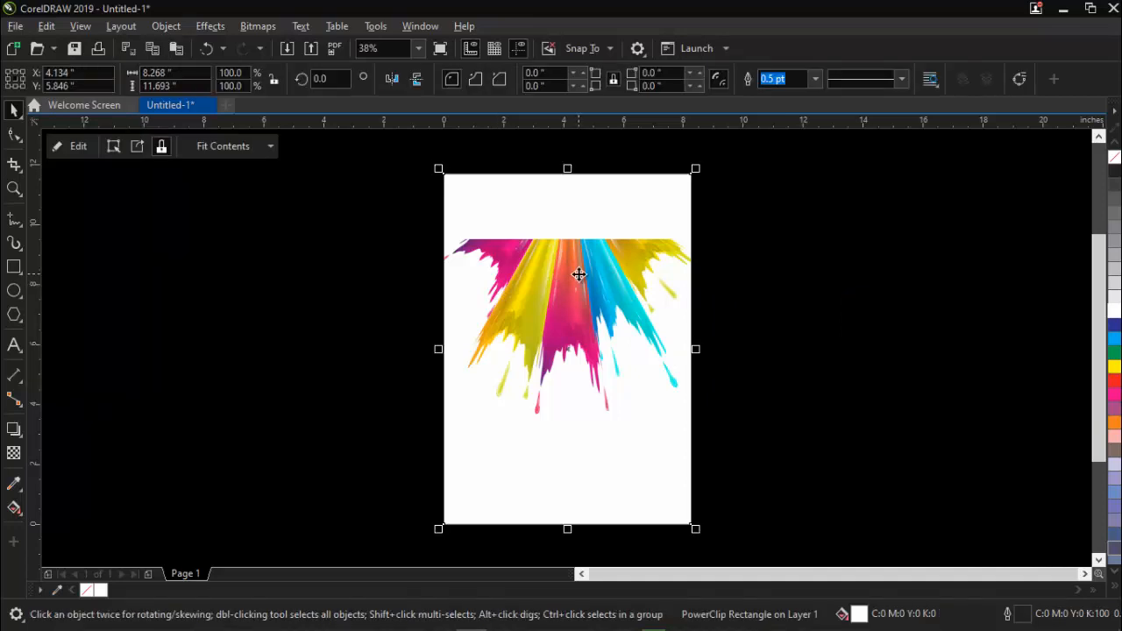
right_click(578, 275)
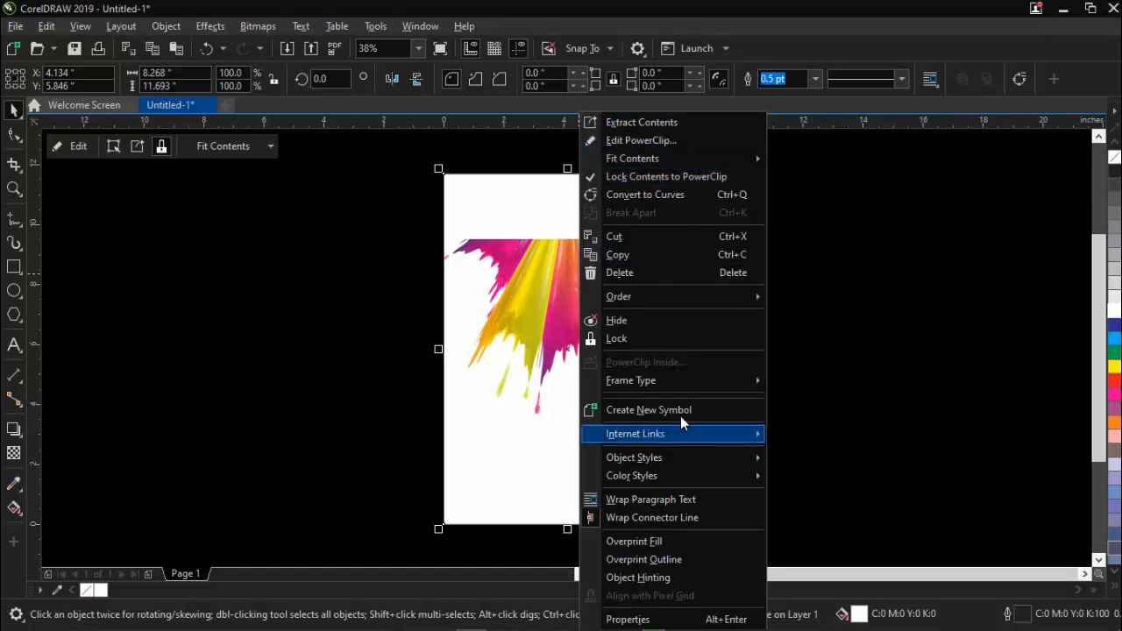
left_click(664, 140)
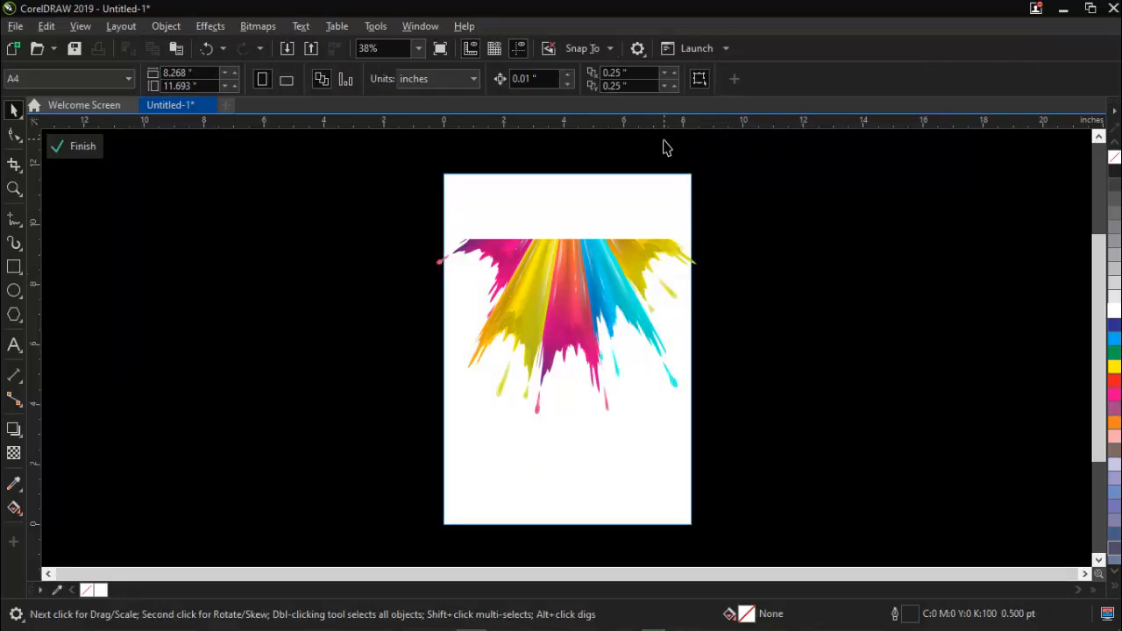
left_click(599, 291)
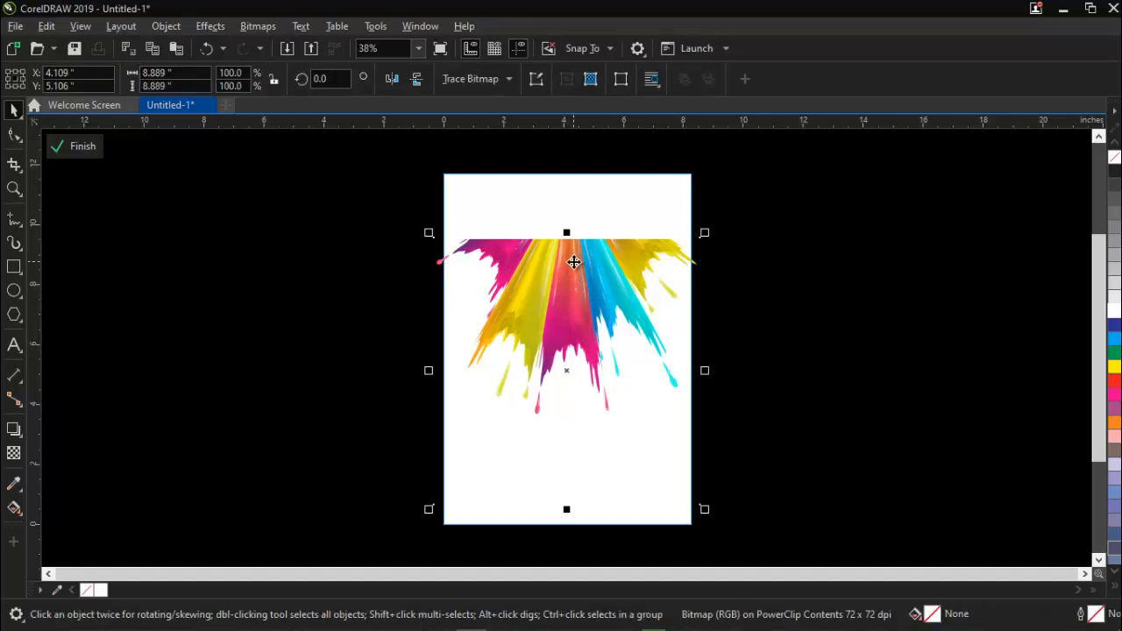
left_click_drag(574, 261, 583, 329)
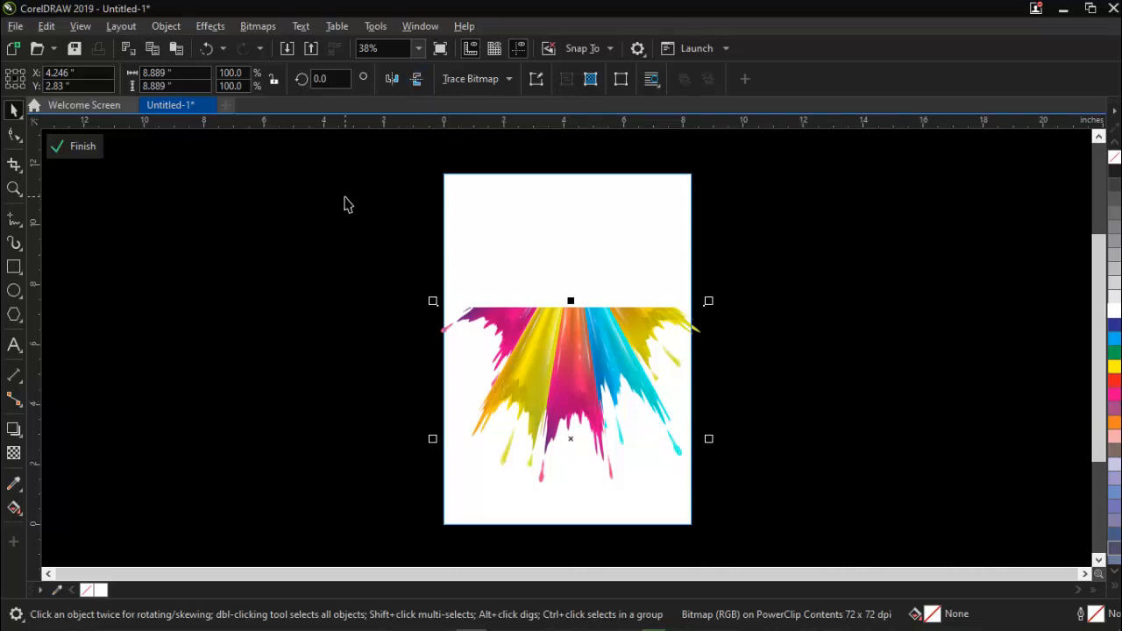
Mirror the splash image vertically, place it along the page's lower edge at about X 4.0", Y 3.79", and finish editing the PowerClip.
left_click(416, 81)
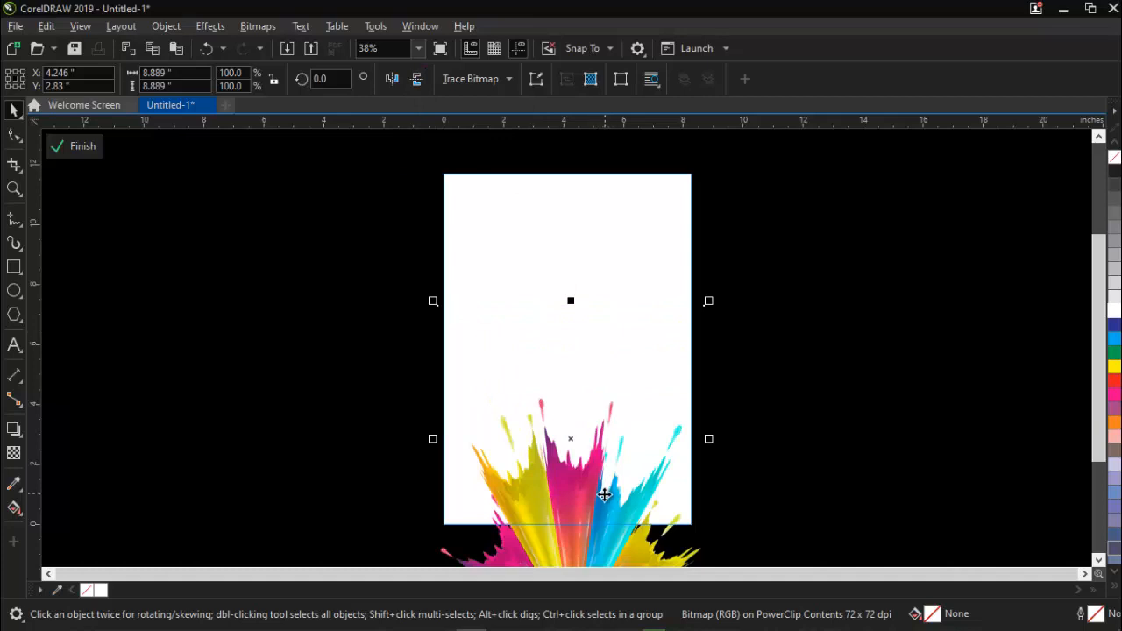
left_click_drag(604, 497, 596, 471)
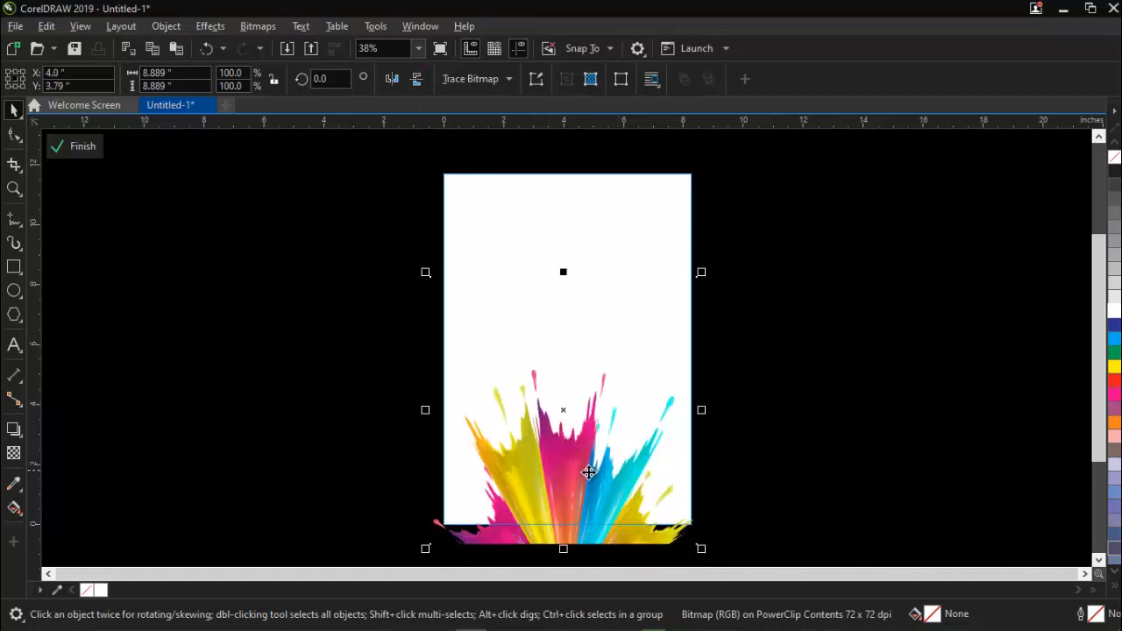
left_click(799, 370)
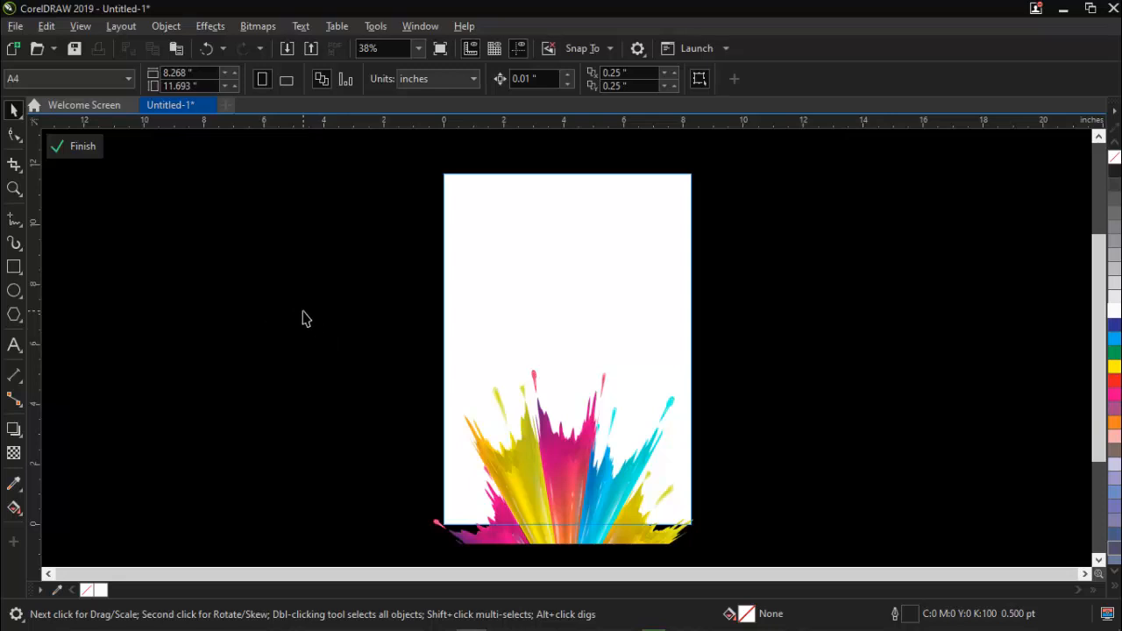
left_click(85, 145)
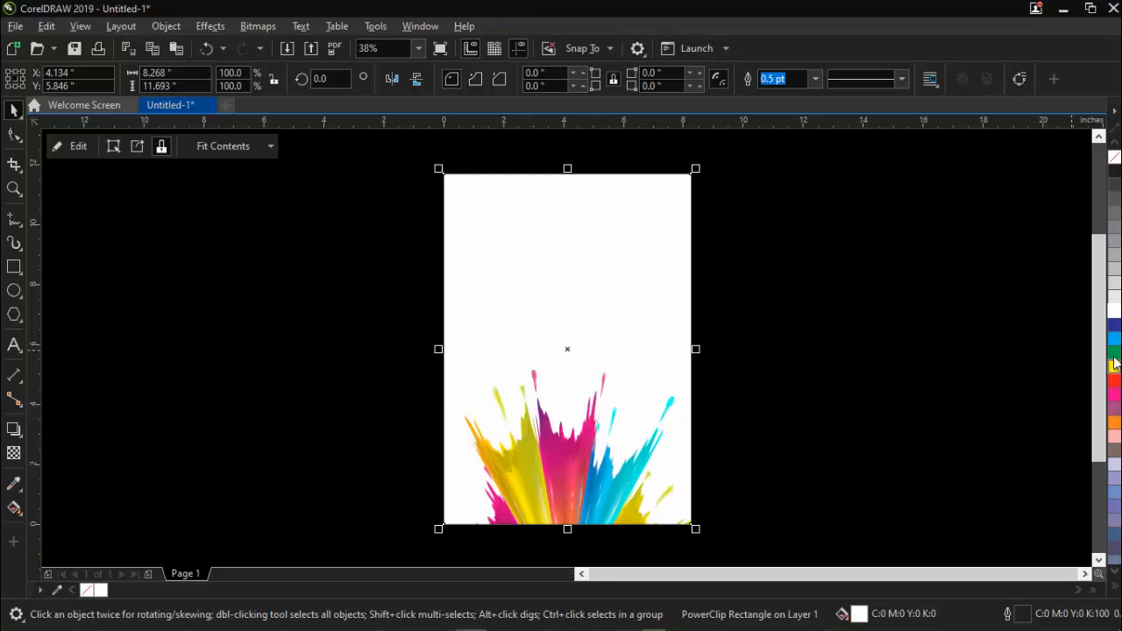
Fill the PowerClip rectangle with 20% Black and undo a trial move of it.
left_click(1112, 291)
left_click(830, 378)
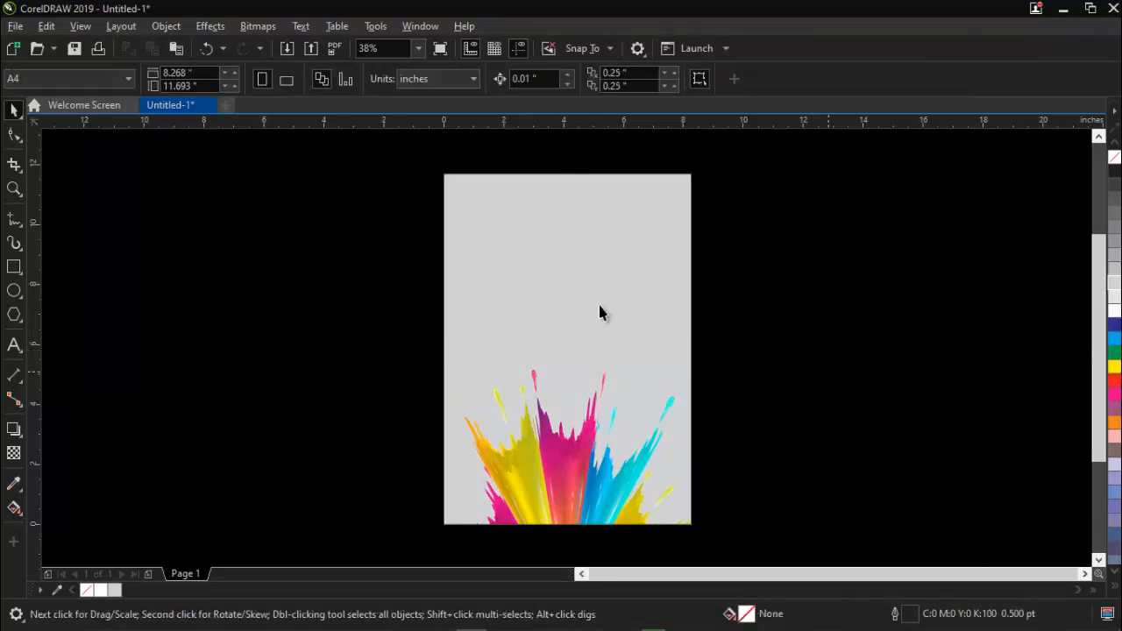
left_click_drag(599, 310, 432, 319)
key("ctrl+z")
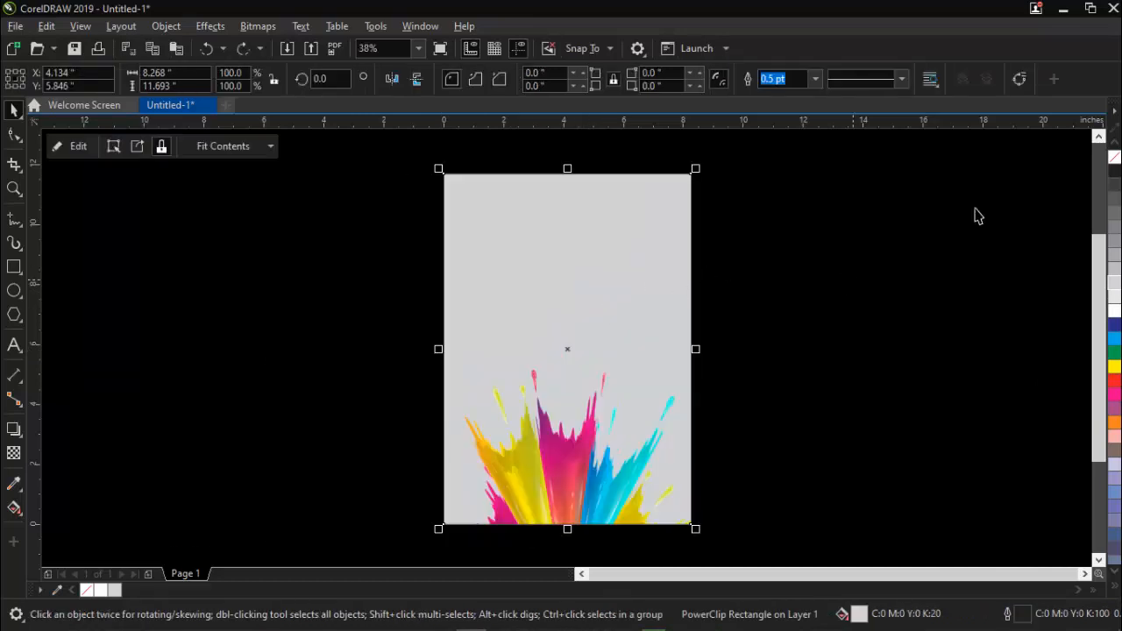
left_click(792, 388)
Reopen the PowerClip contents for editing, select the splash image and undo a trial shift of it.
left_click(559, 342)
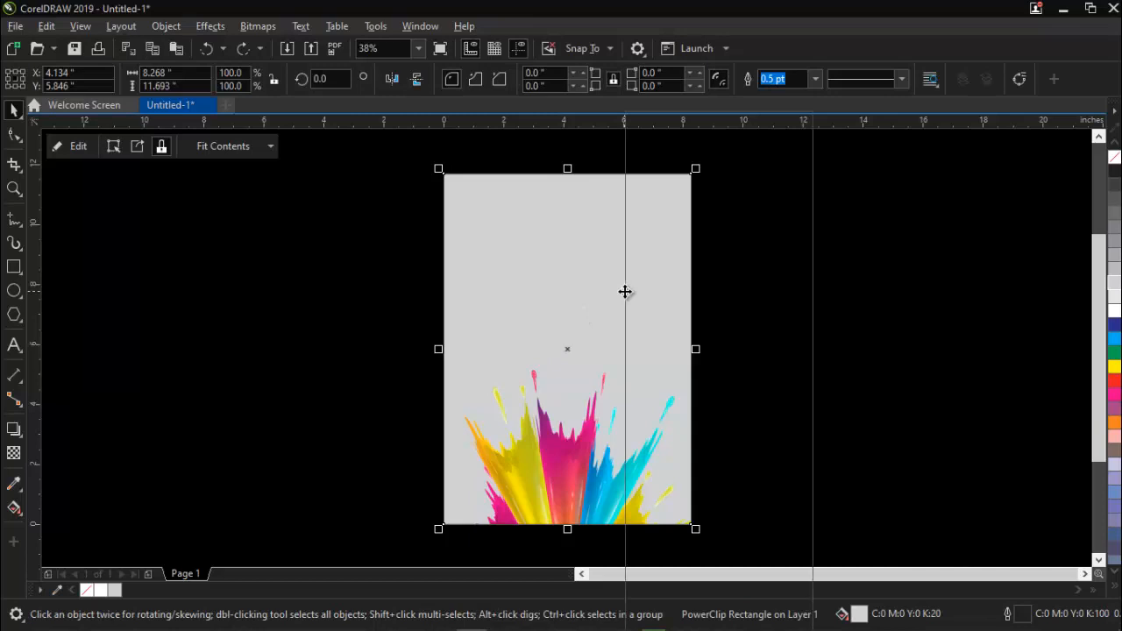
right_click(624, 291)
left_click(677, 140)
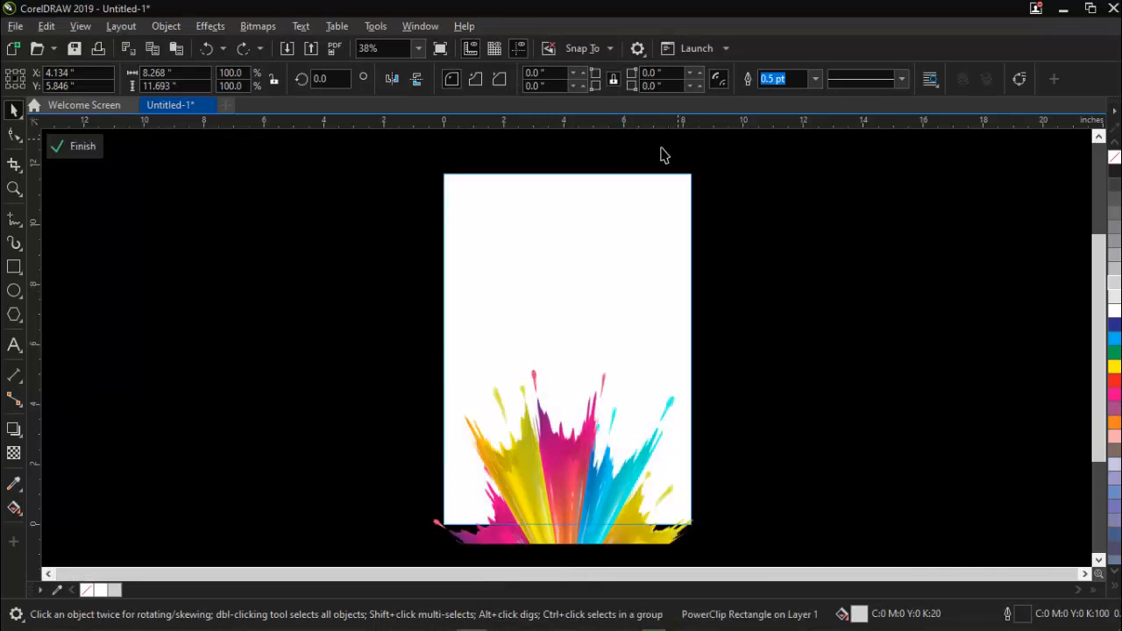
left_click(566, 453)
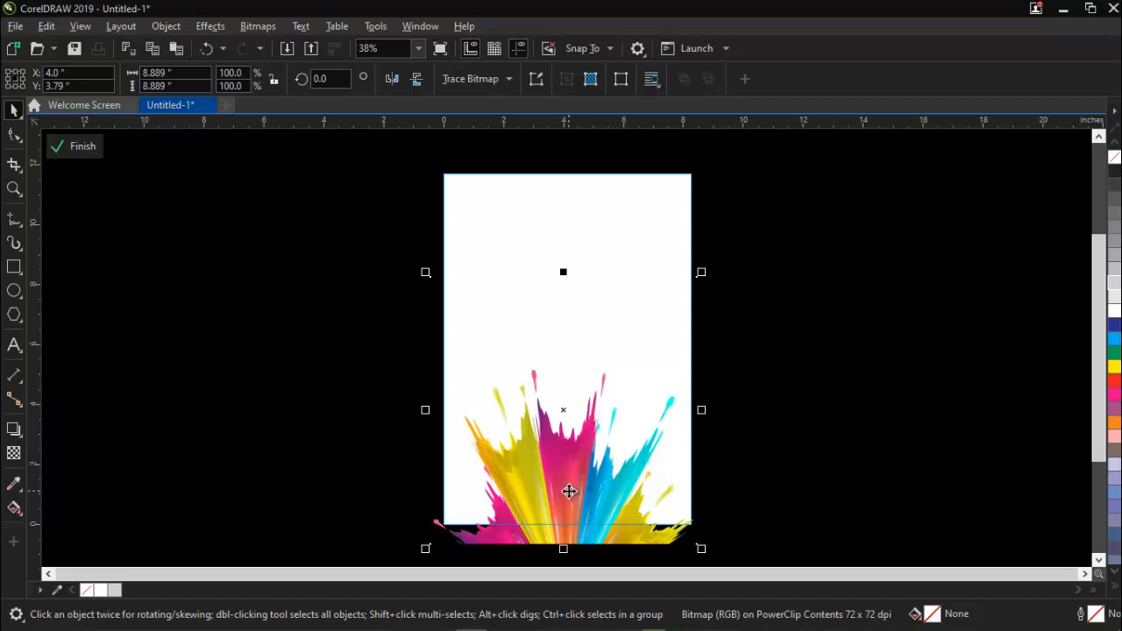
left_click_drag(569, 491, 568, 491)
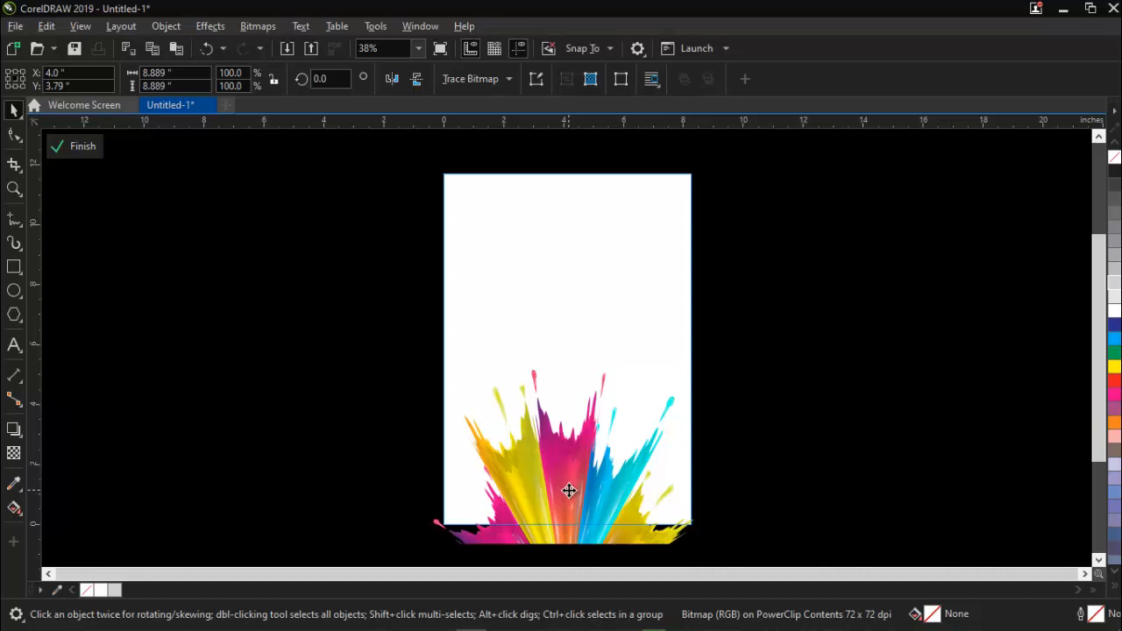
left_click_drag(569, 489, 584, 477)
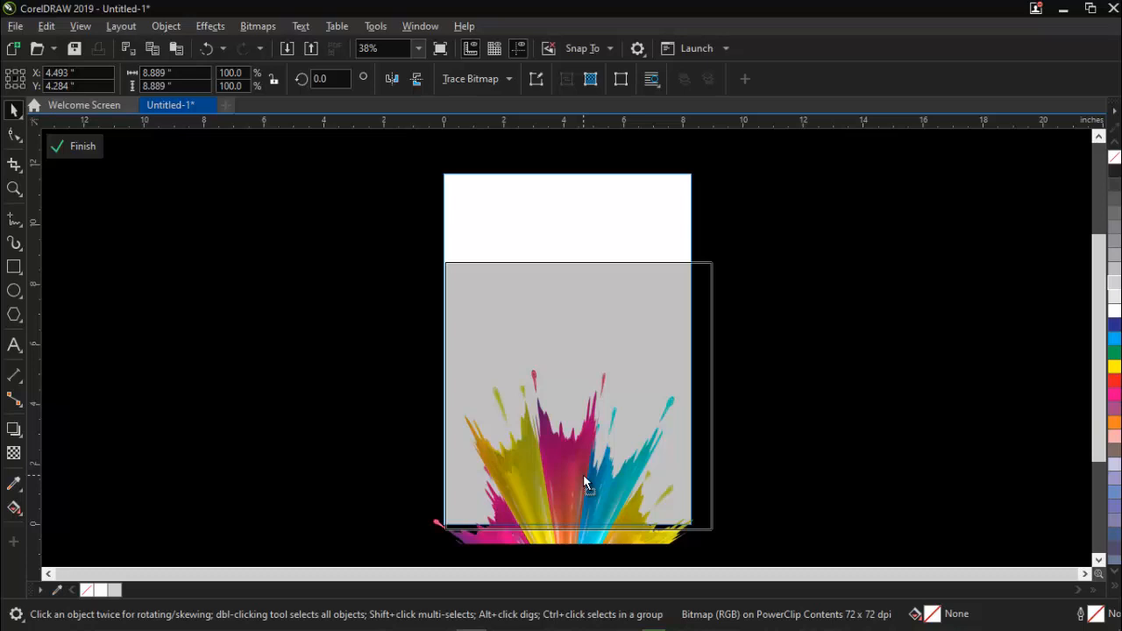
key("ctrl+z")
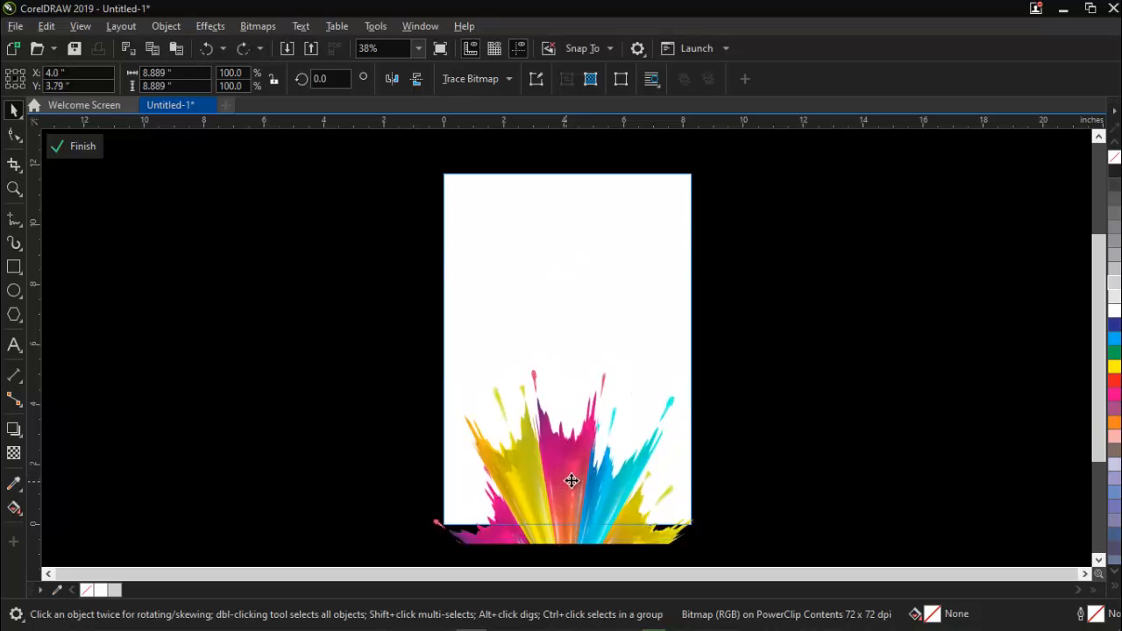
Duplicate the splash image inside the PowerClip and place the copy higher and further left, at about X 3.341", Y 5.326".
left_click_drag(571, 481, 576, 477)
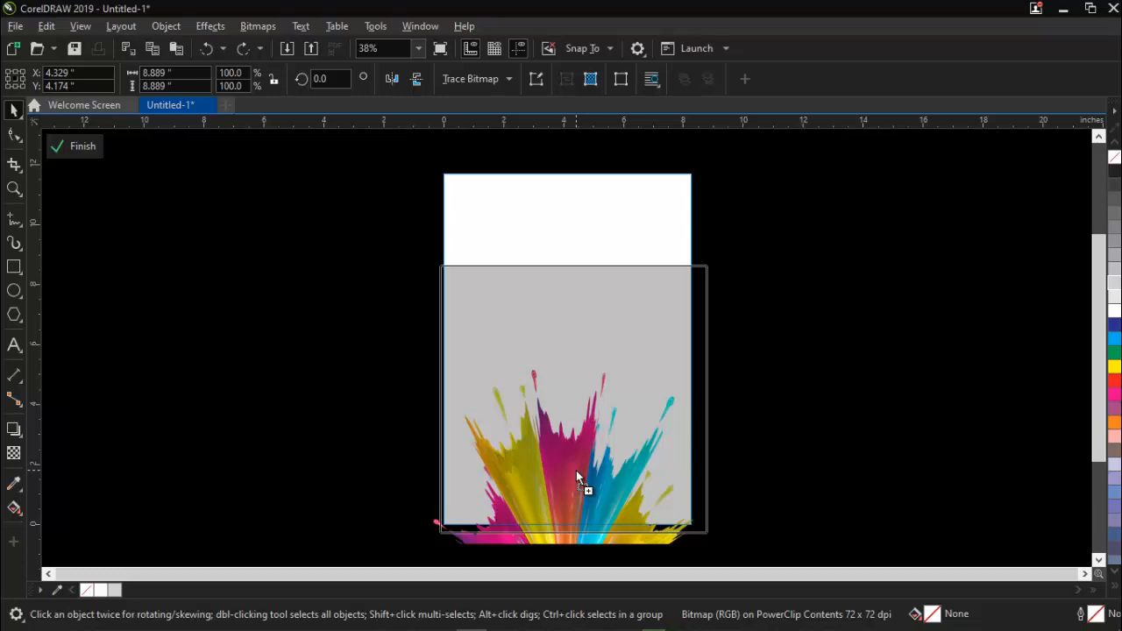
left_click(575, 472)
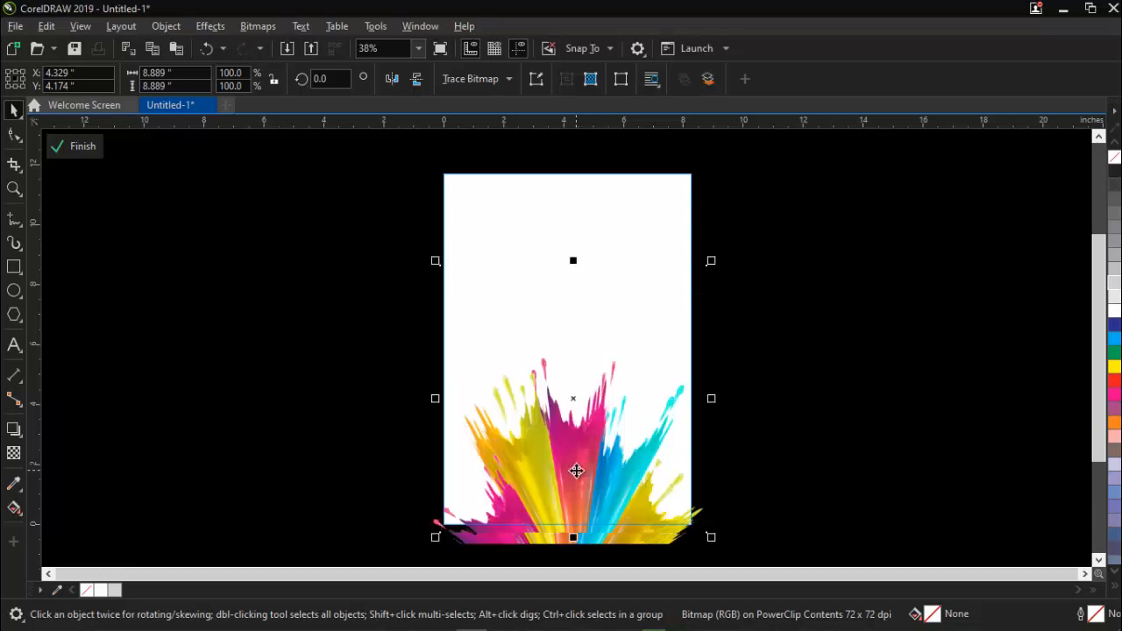
left_click_drag(571, 468, 346, 420)
left_click_drag(378, 436, 530, 415)
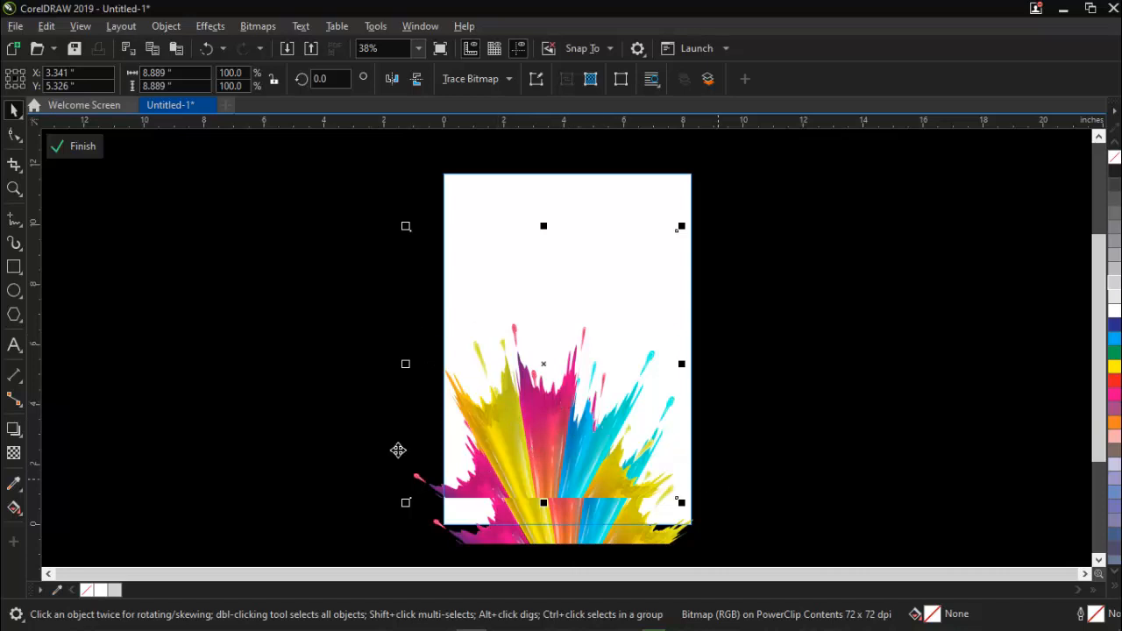
Set the transparency merge mode of the upper splash copy to Color.
left_click(14, 454)
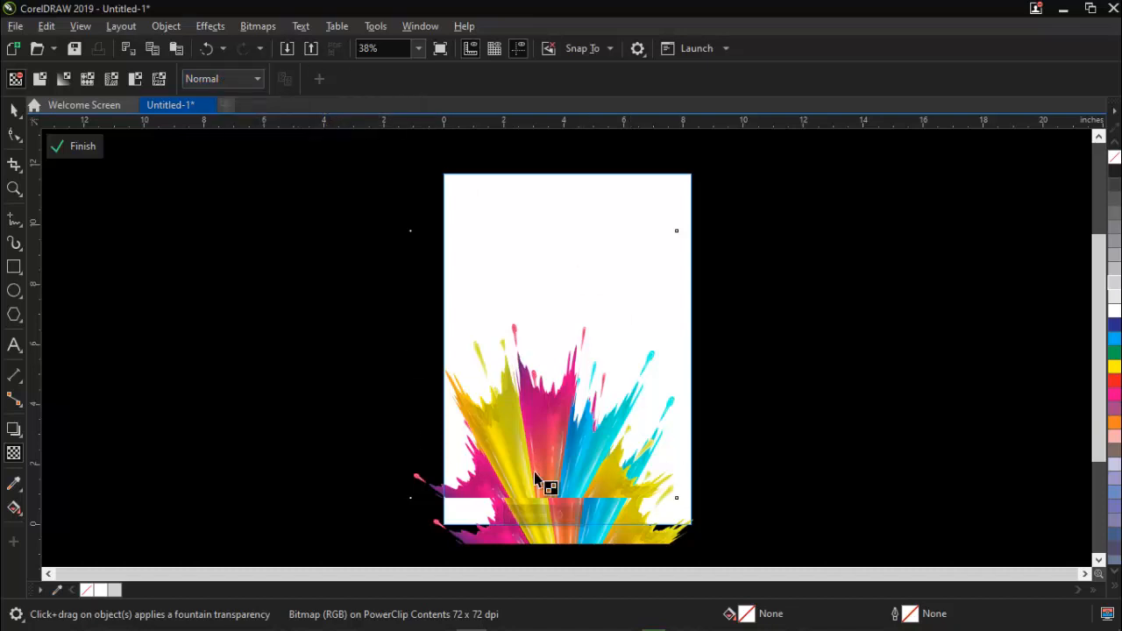
left_click(251, 80)
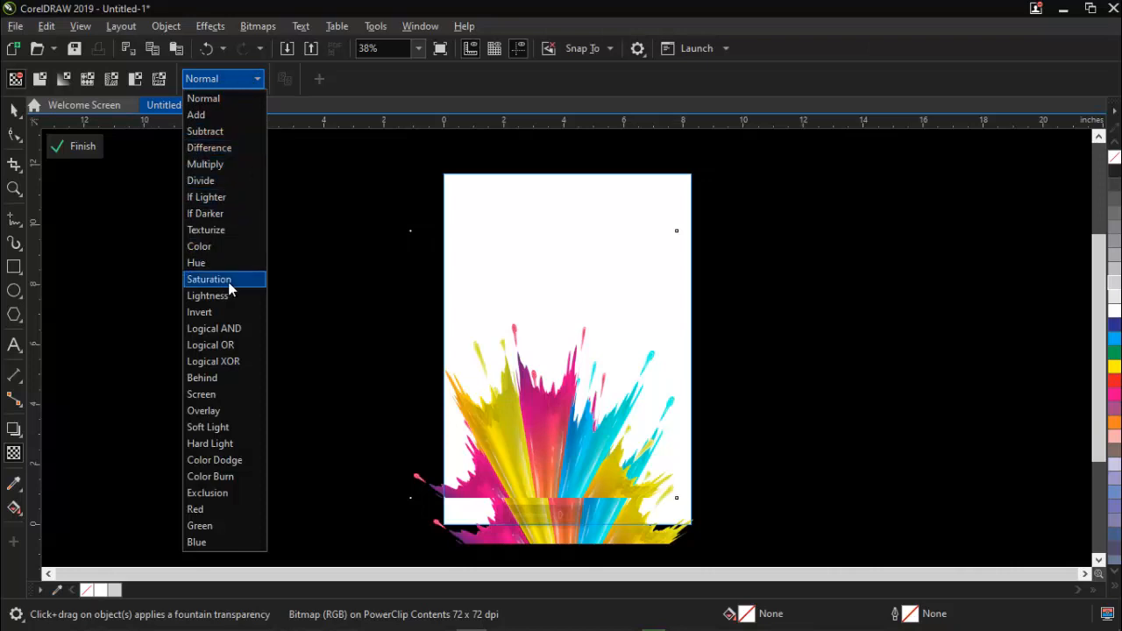
left_click(210, 248)
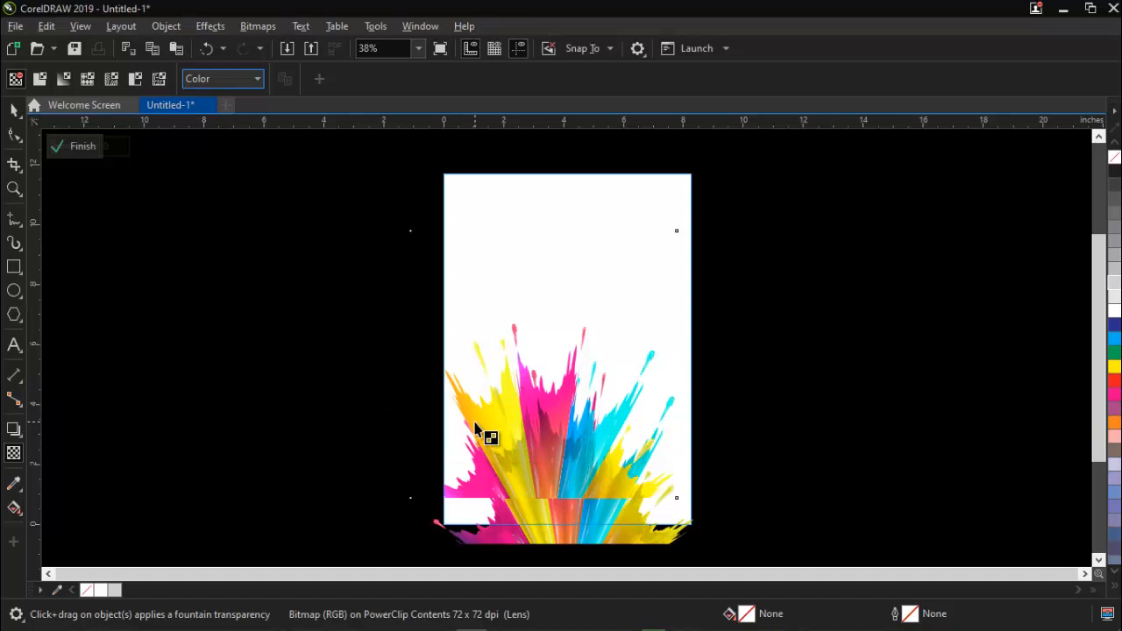
left_click(14, 111)
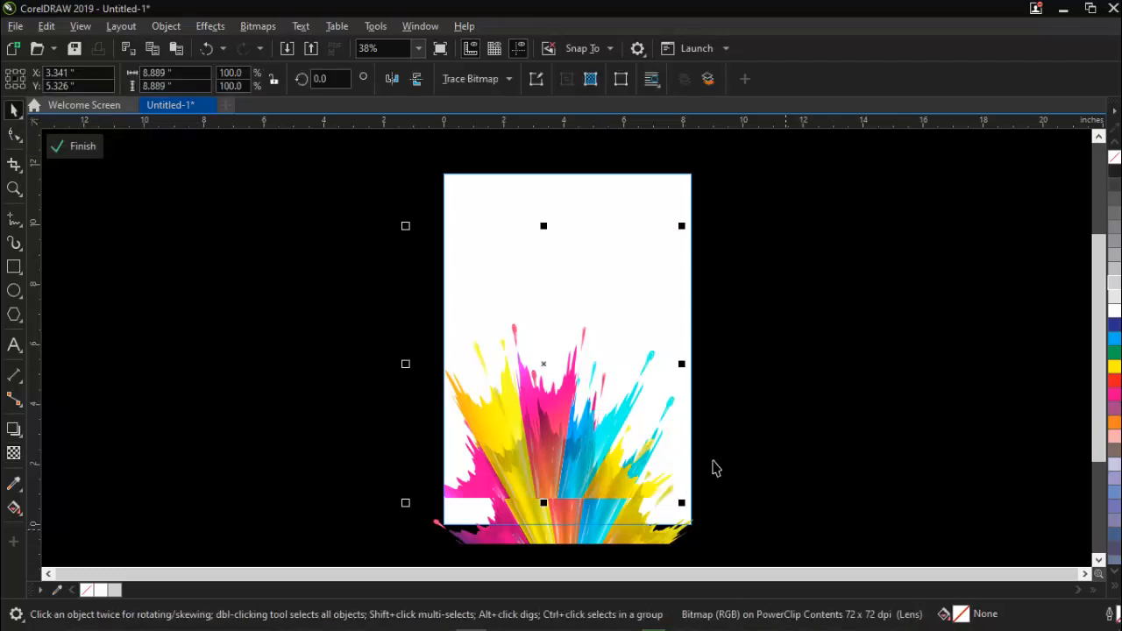
left_click(931, 326)
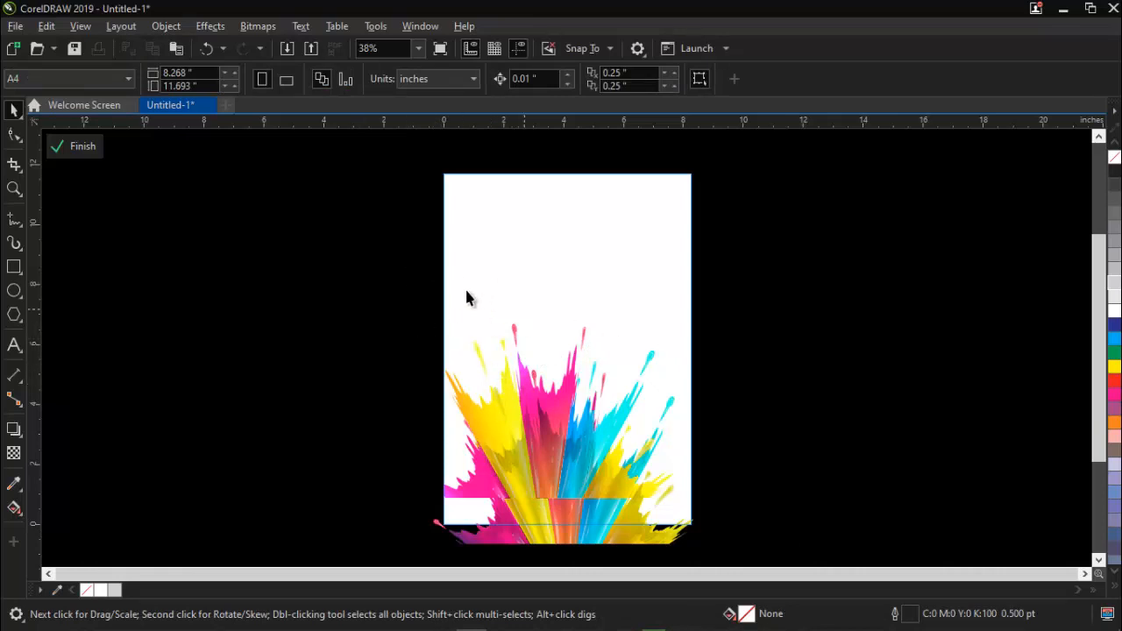
Zoom in on the overlapping splash images and examine how their colours blend.
key("z")
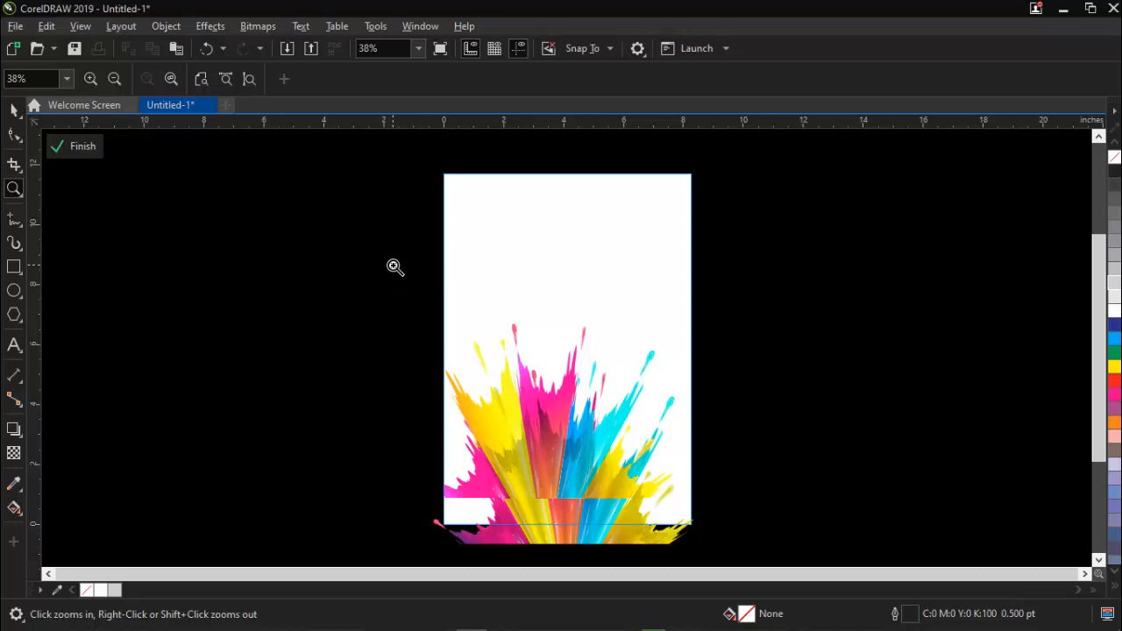
left_click_drag(399, 270, 748, 553)
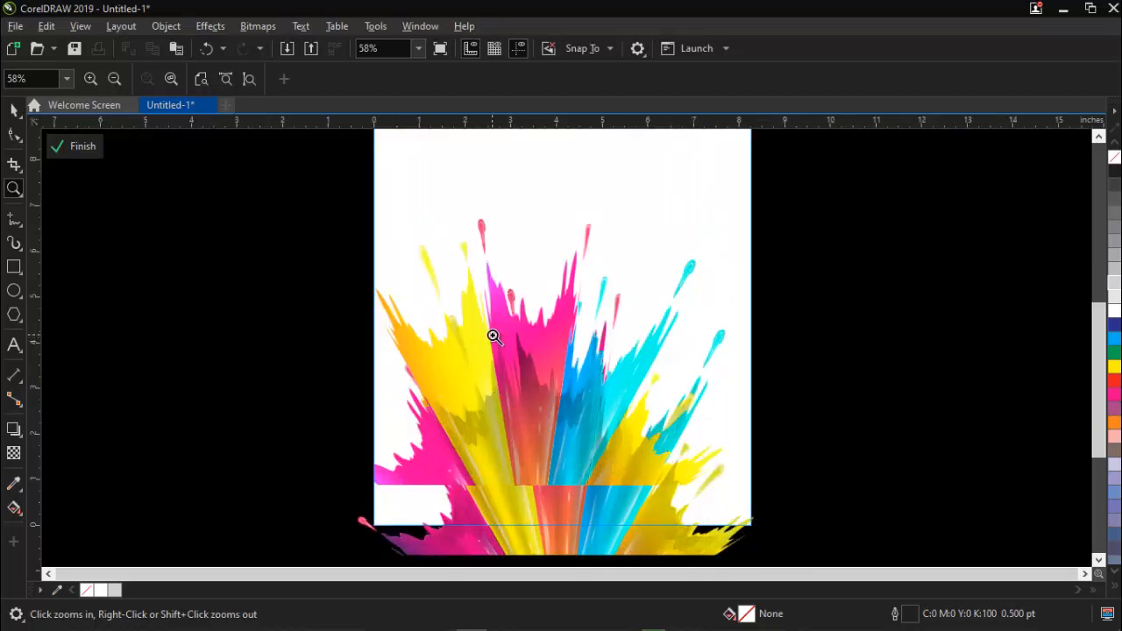
left_click(12, 111)
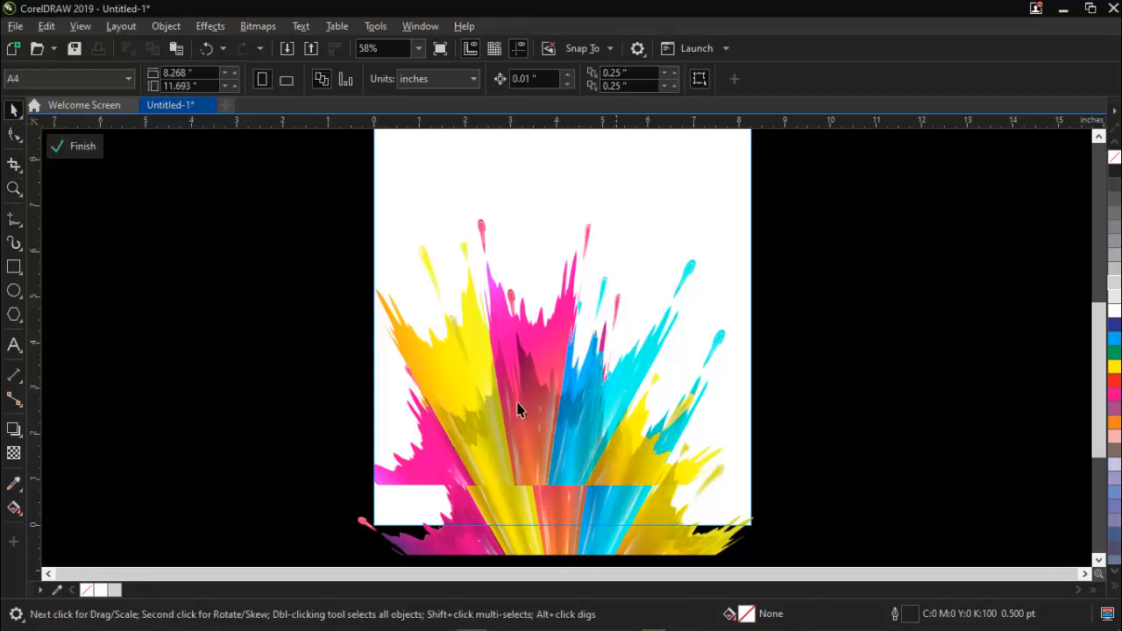
left_click(470, 333)
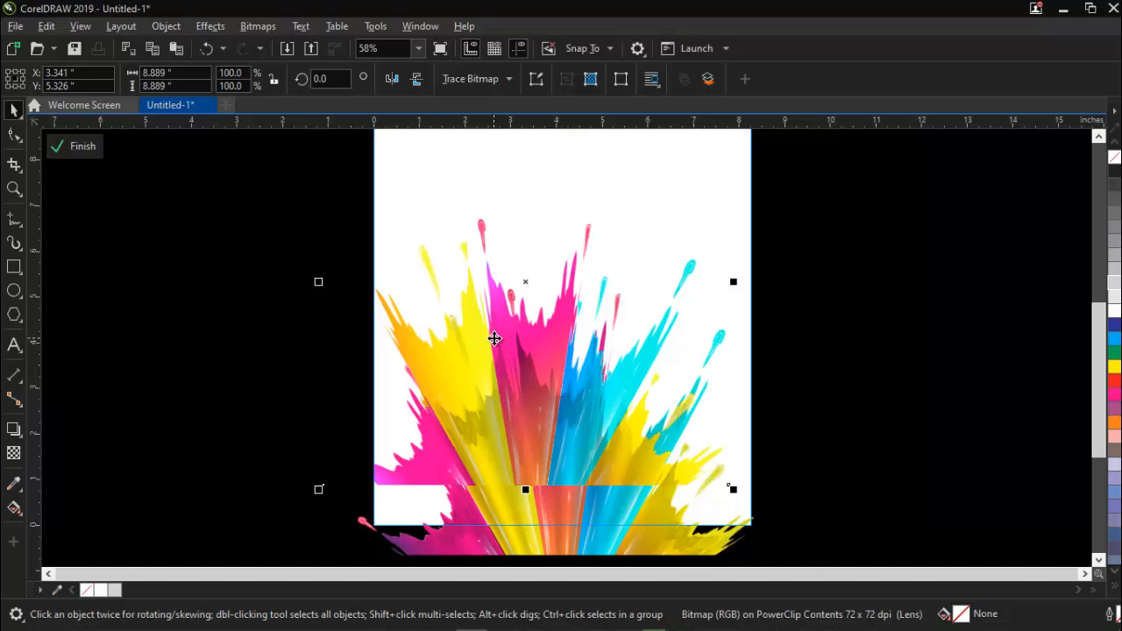
left_click(240, 371)
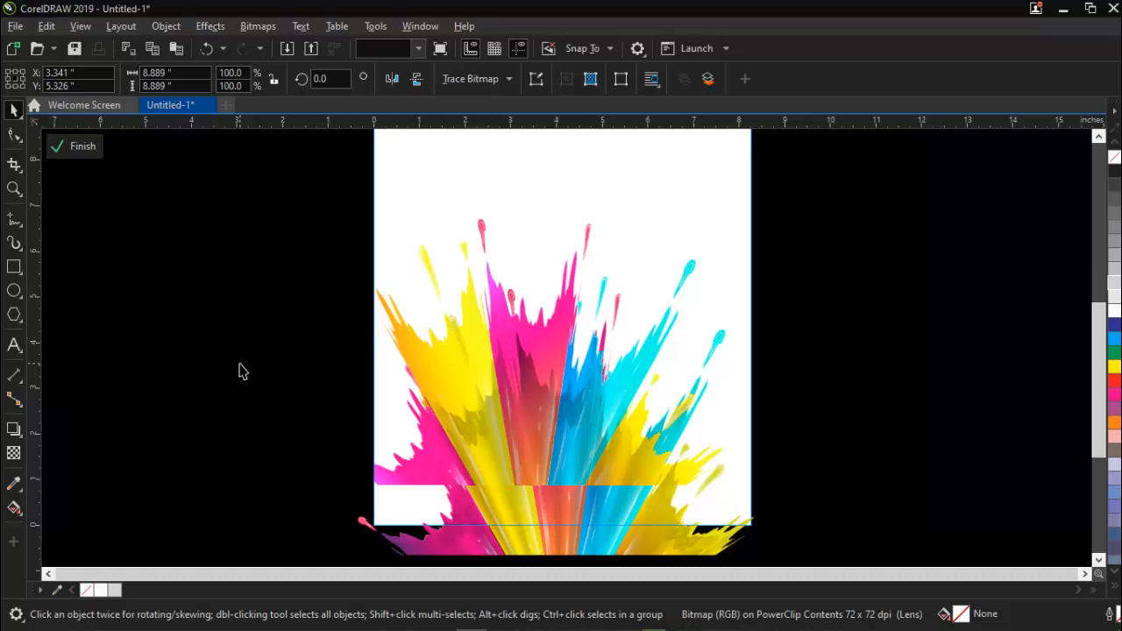
Rotate the upper splash copy counterclockwise by about 31.3 degrees around its centre.
left_click(437, 355)
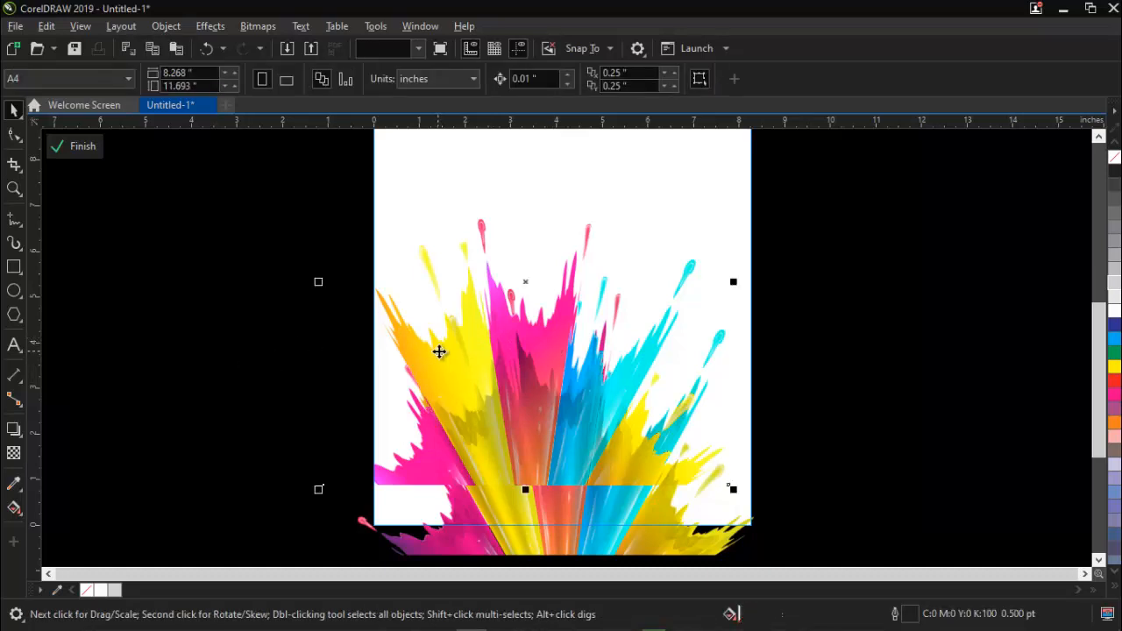
left_click(491, 341)
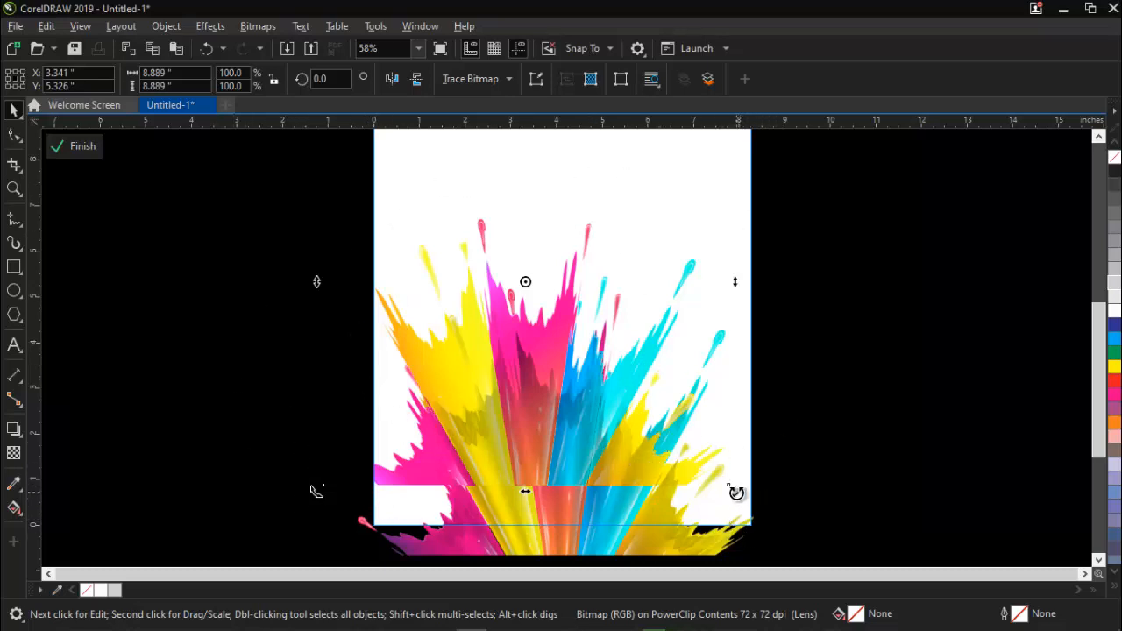
left_click_drag(737, 492, 772, 341)
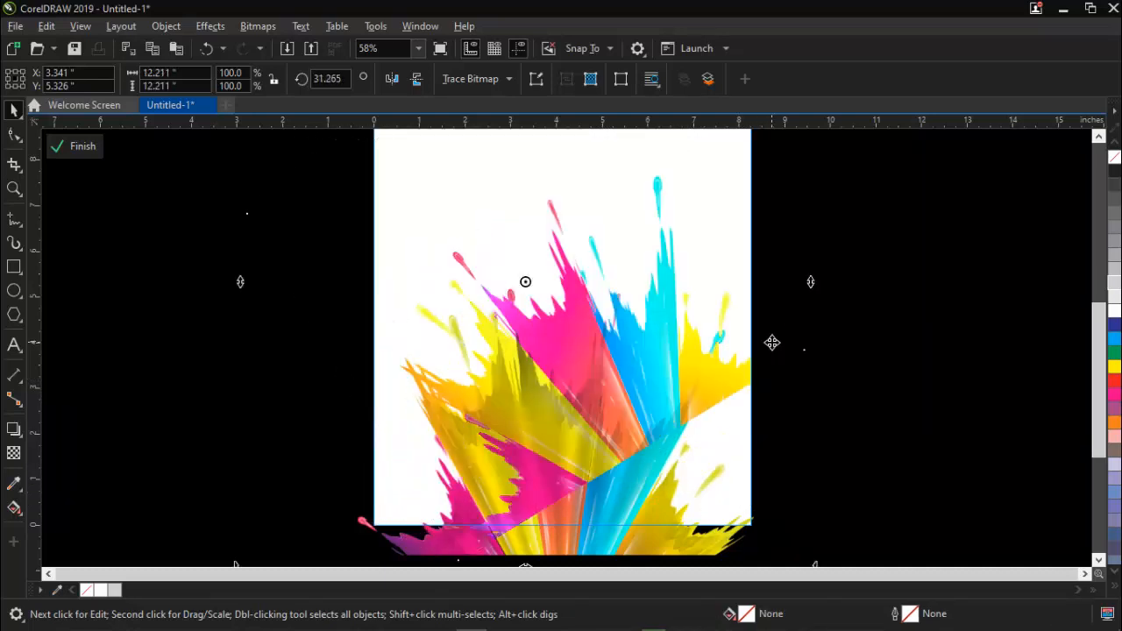
left_click(864, 360)
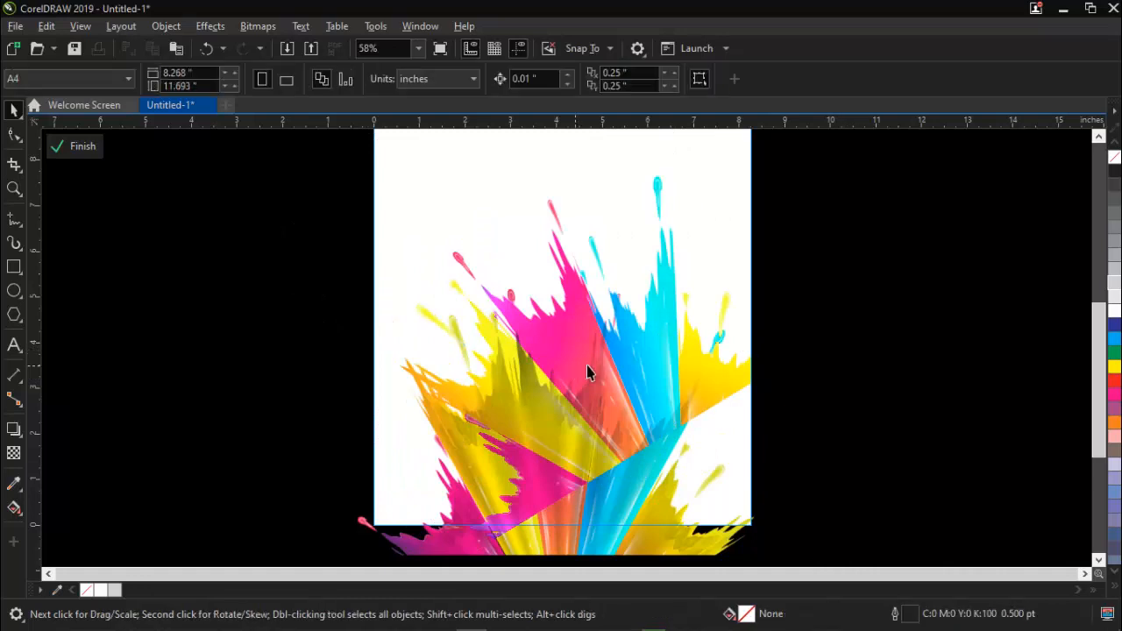
Shift the rotated splash copy slightly to about X 3.485", Y 5.11" and send it behind the other splash image.
left_click(664, 272)
left_click_drag(658, 243, 665, 253)
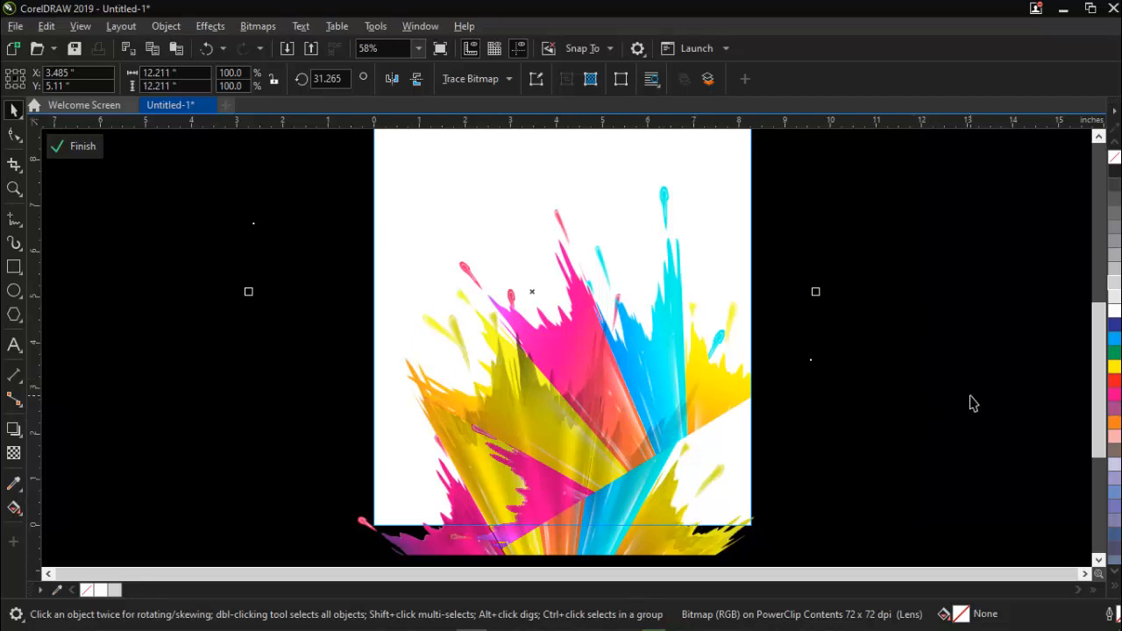
key("shift+Page_Down")
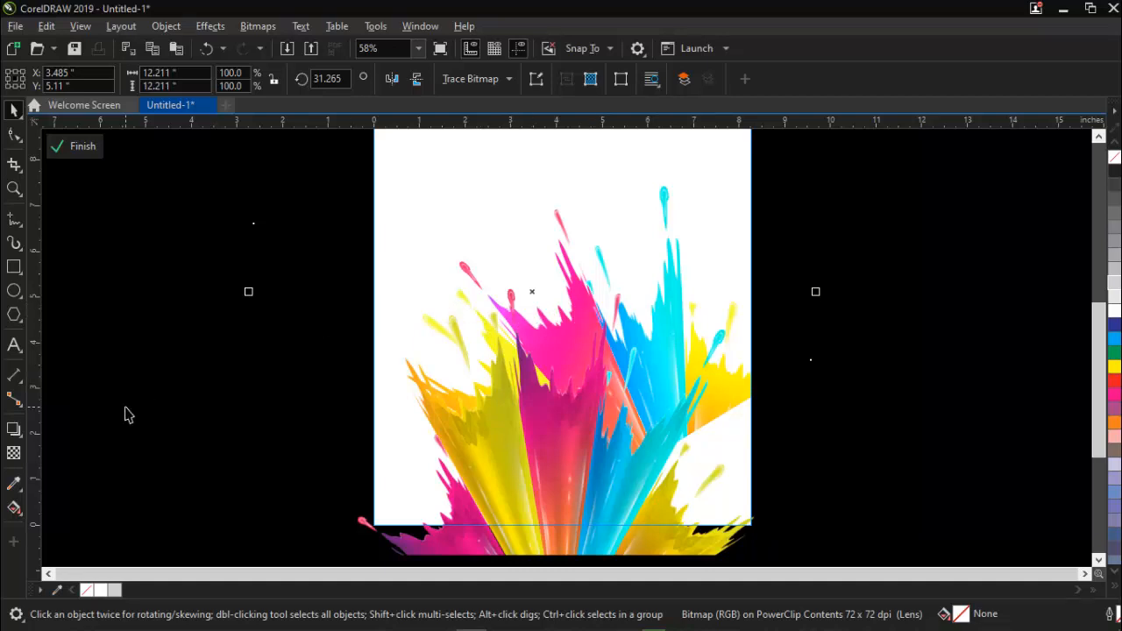
Move the rotated splash copy lower and to the right, to about X 4.723", Y 3.008".
left_click(13, 188)
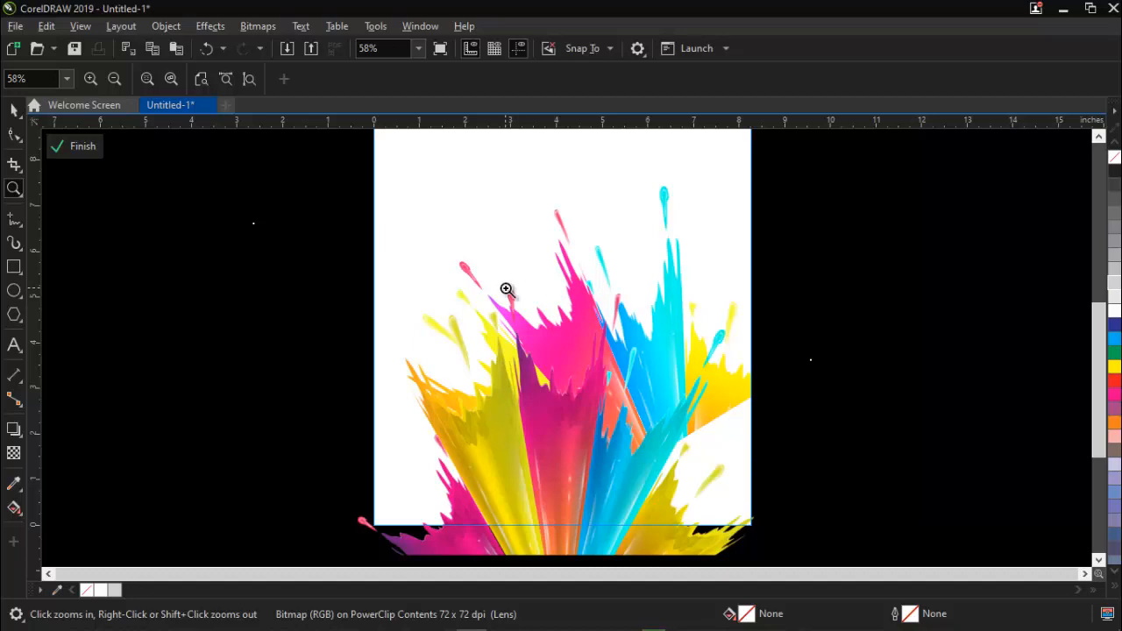
right_click(572, 344)
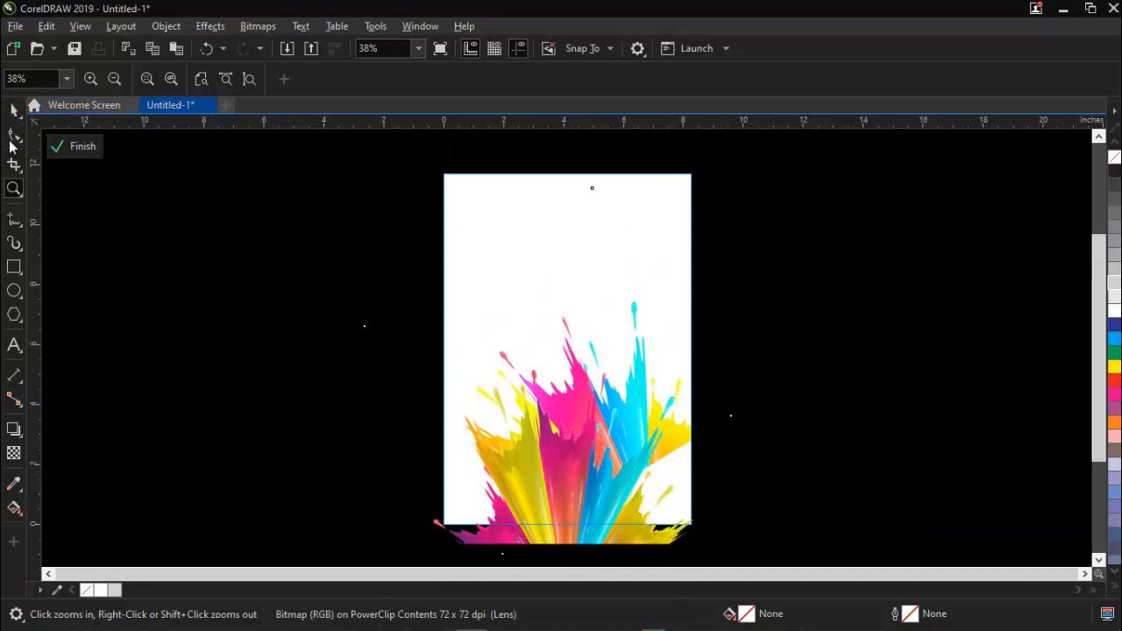
double_click(11, 112)
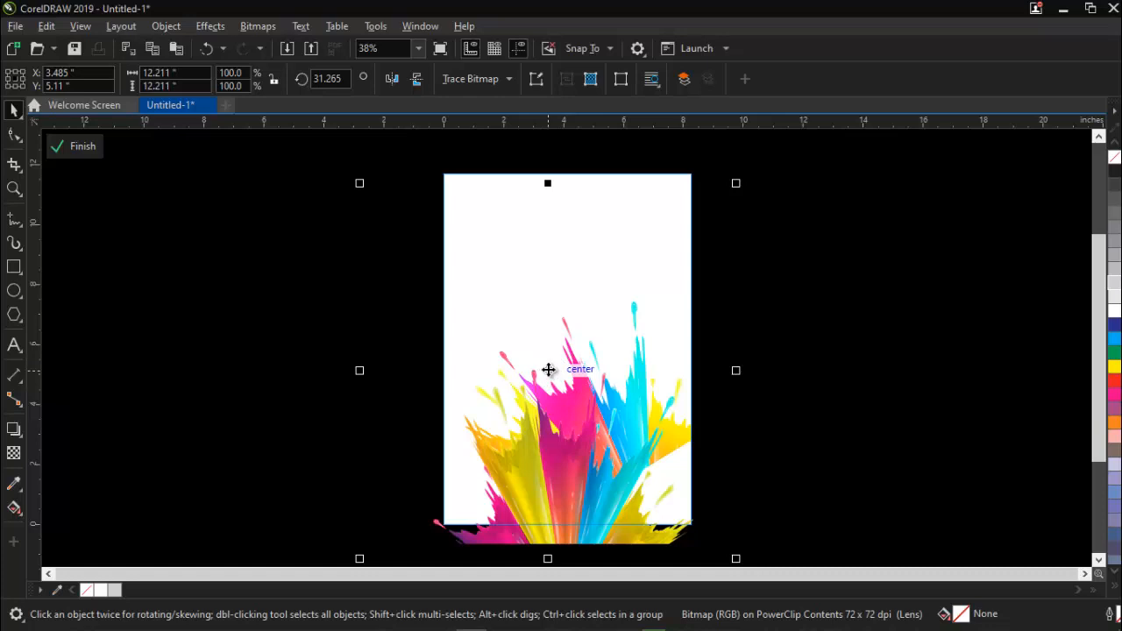
left_click_drag(548, 369, 586, 431)
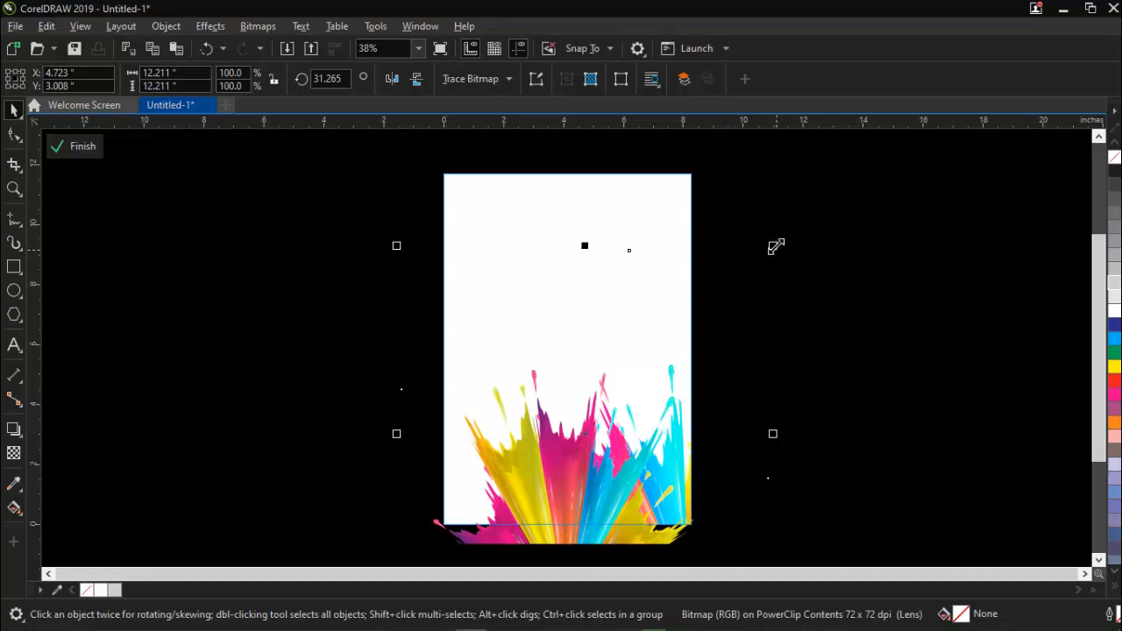
Undo a trial corner resize of the rotated splash copy and enlarge it around its centre to about 15.027" wide.
left_click_drag(775, 245, 810, 210)
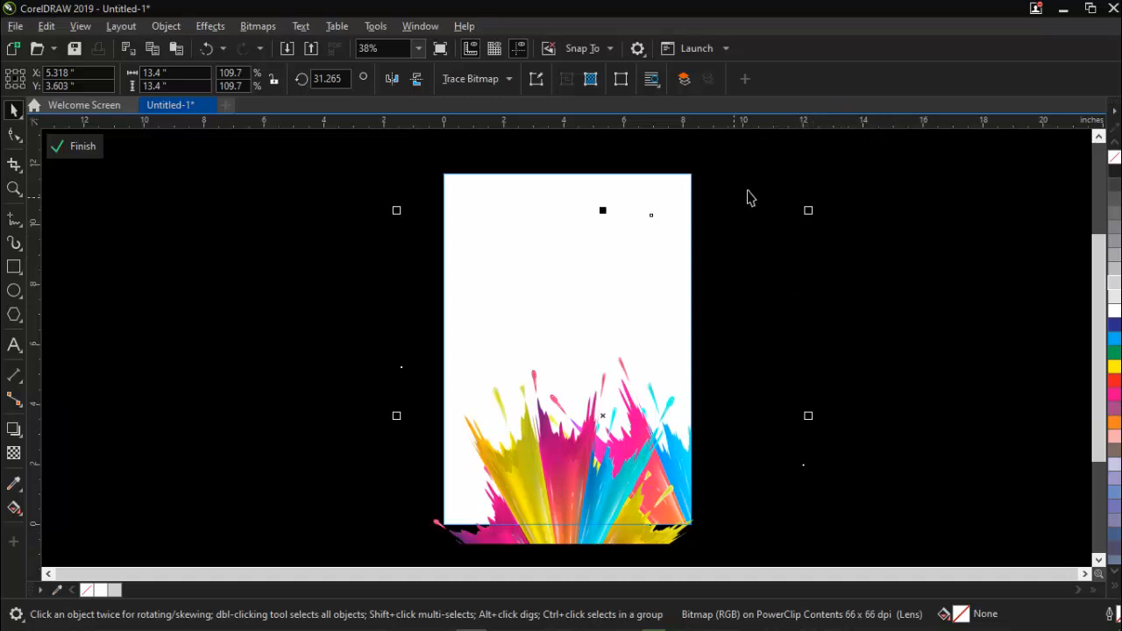
key("ctrl+z")
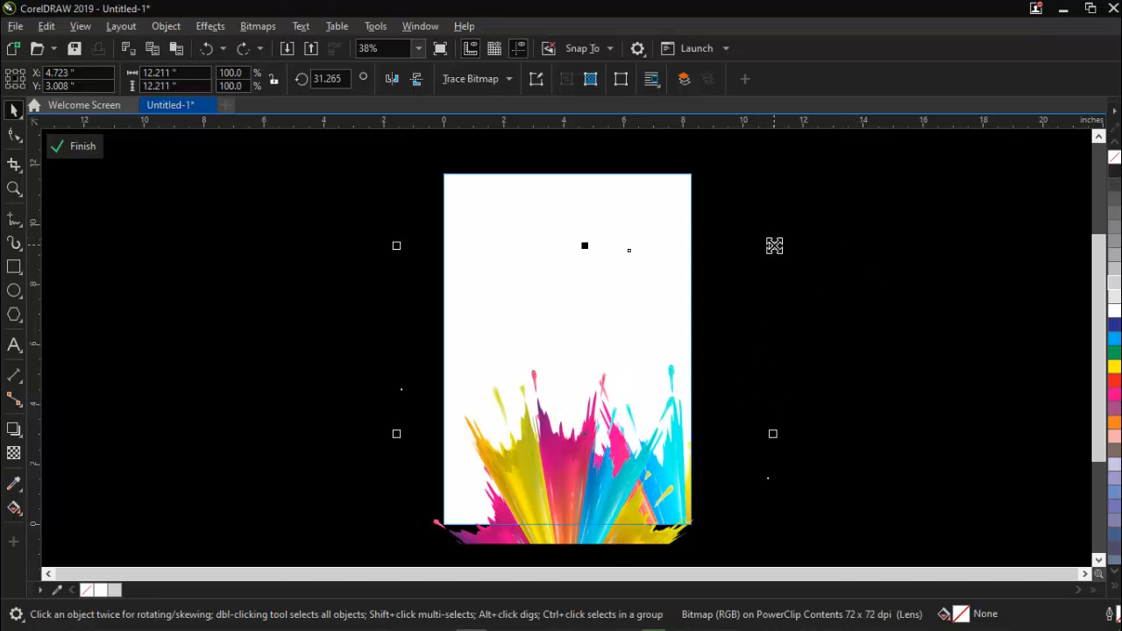
left_click_drag(774, 246, 774, 245)
left_click_drag(774, 245, 821, 204)
left_click_drag(778, 231, 831, 207)
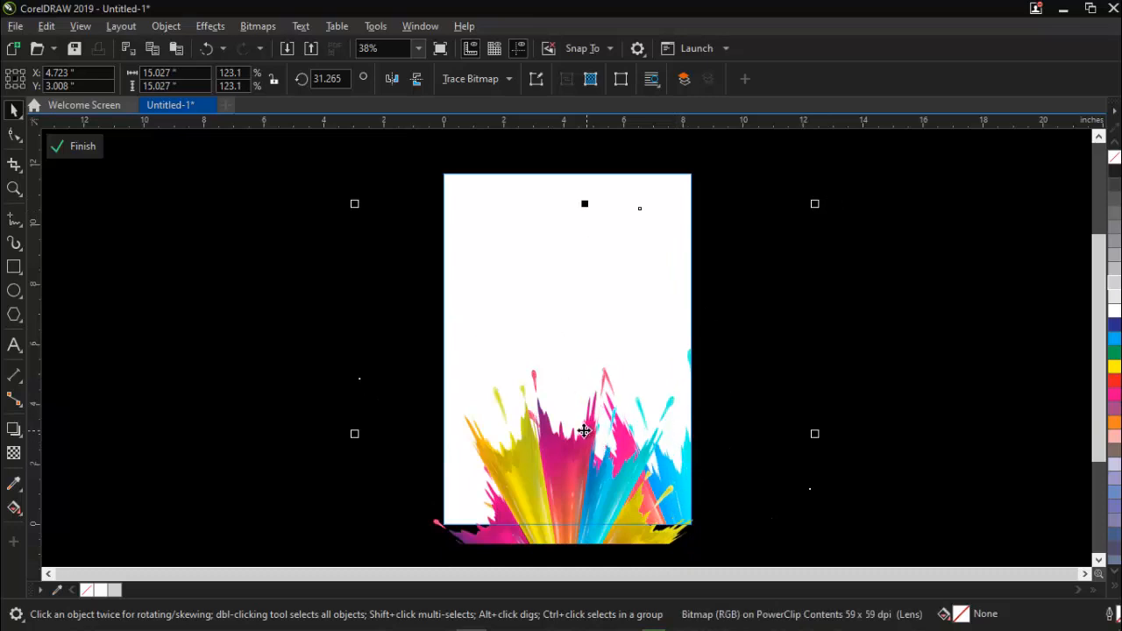
Shift the enlarged rotated splash up and to the left, and undo the accidental move of the front splash image.
left_click_drag(589, 431, 569, 408)
key("ctrl+z")
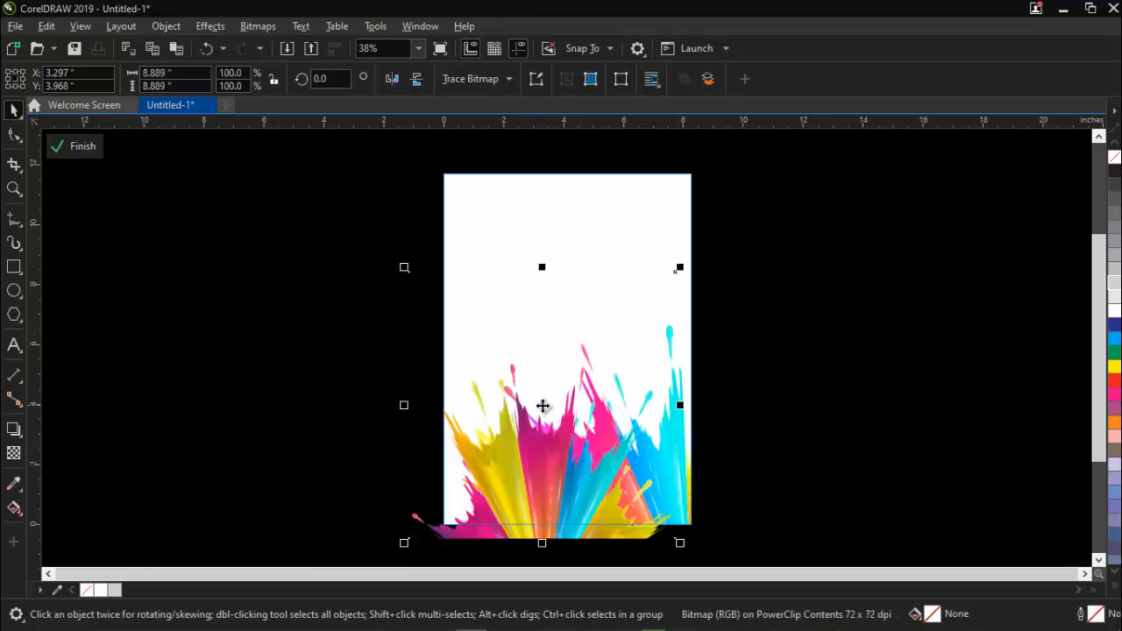
left_click(681, 350)
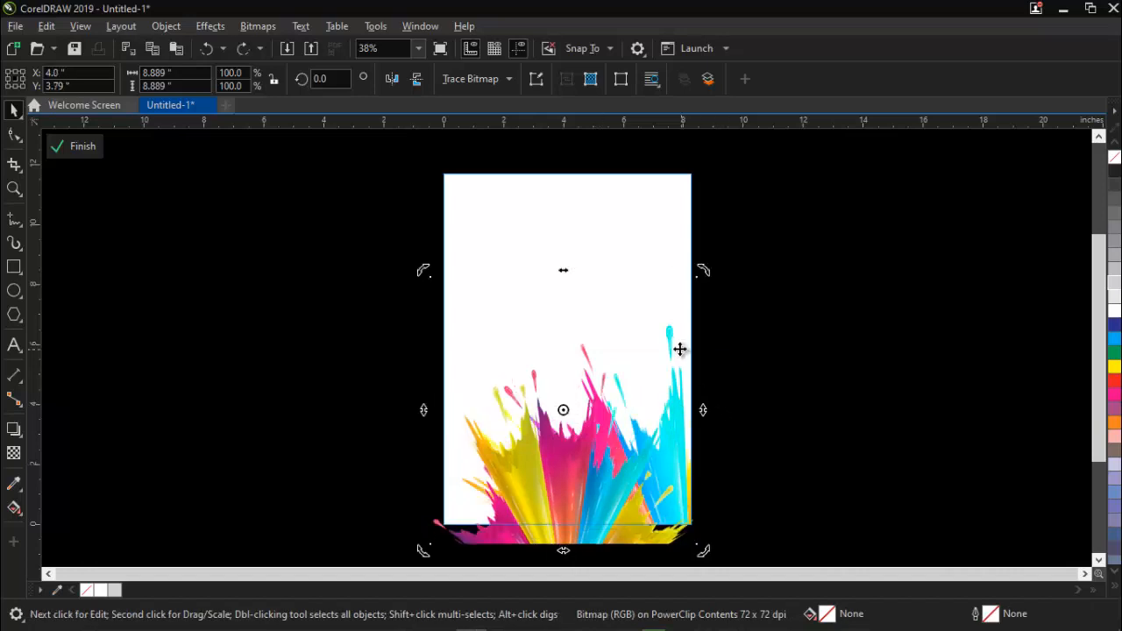
left_click(784, 295)
left_click(690, 298)
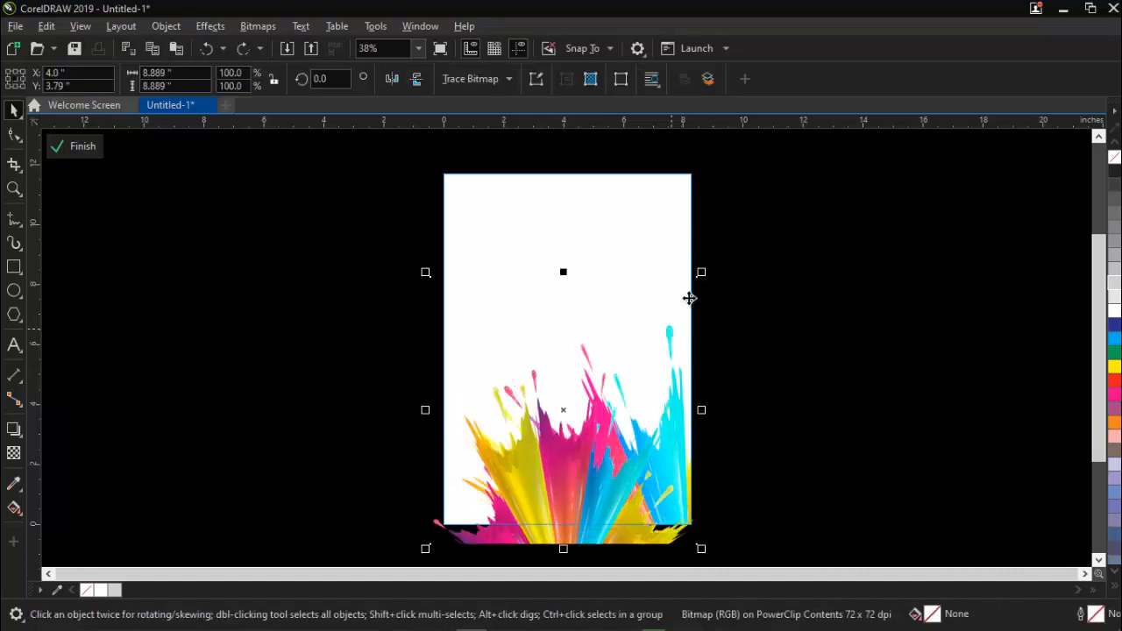
left_click(788, 271)
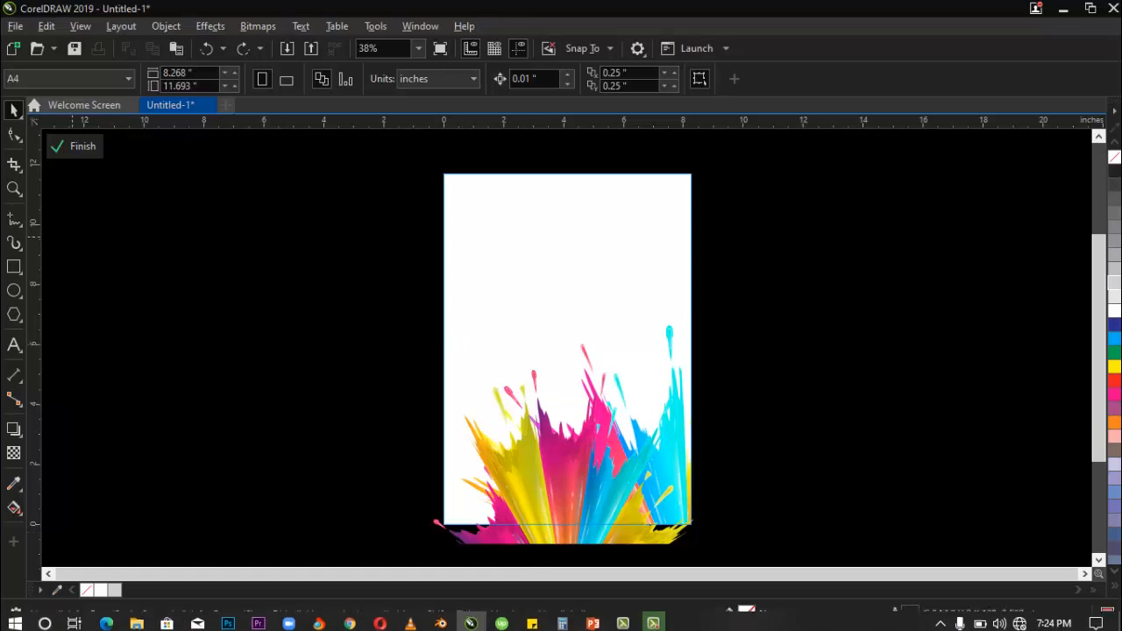
Finish editing the PowerClip contents and fit the whole page in view.
left_click(66, 148)
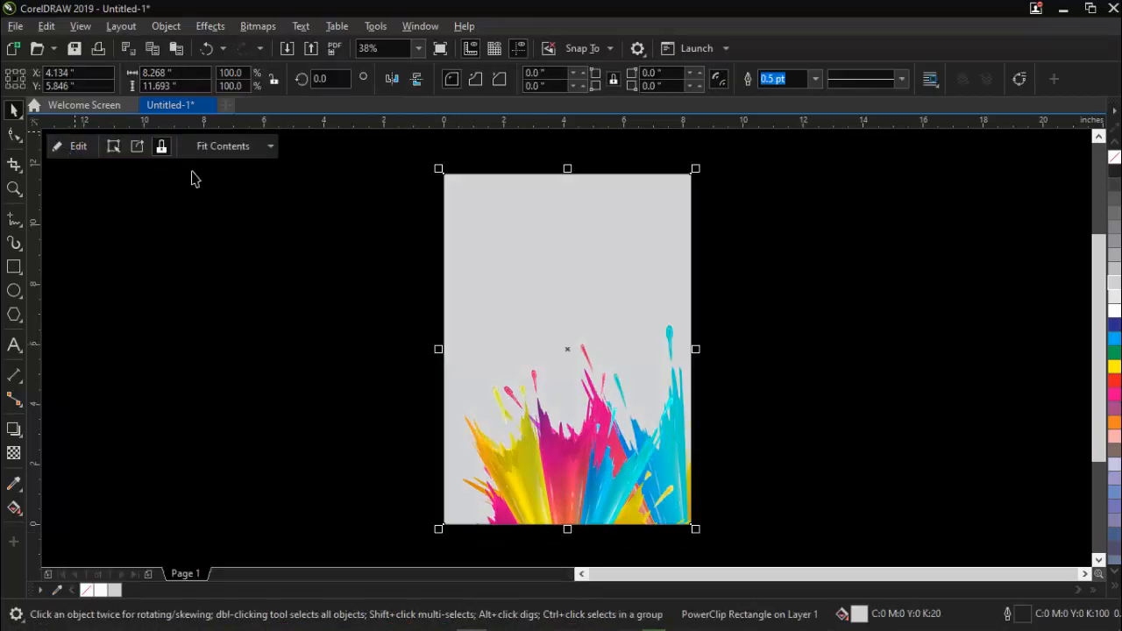
left_click(843, 342)
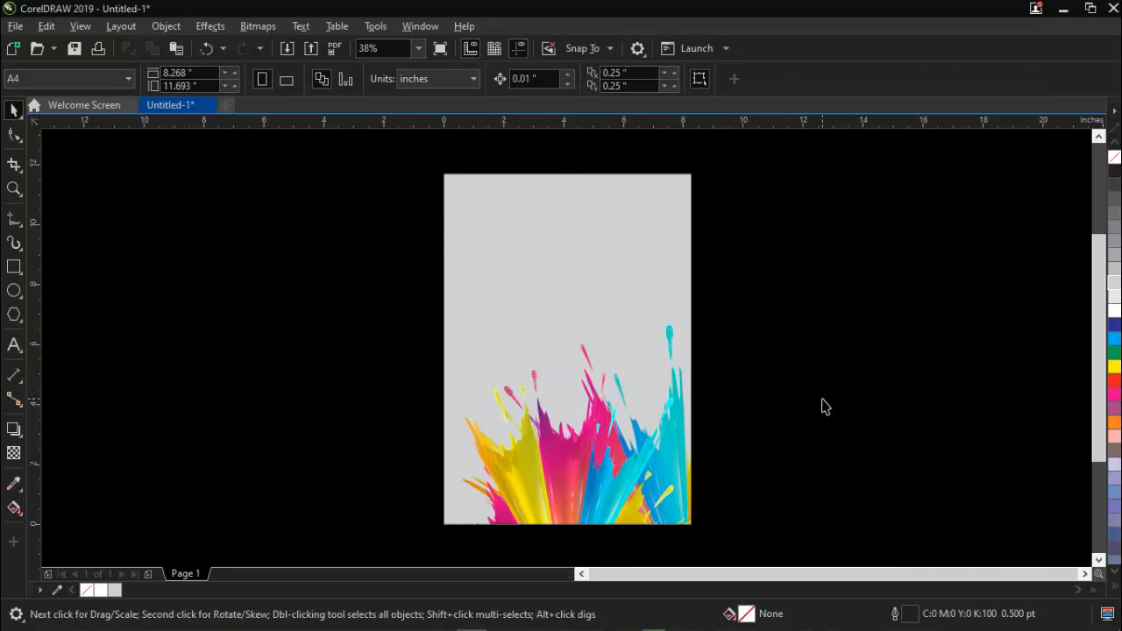
key("shift+F4")
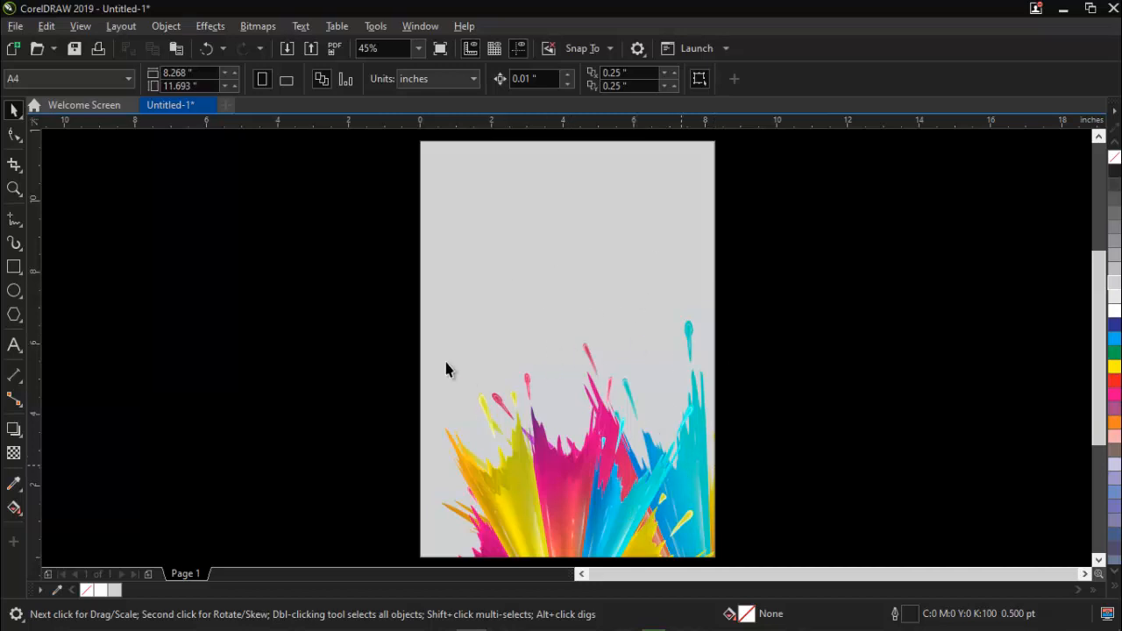
Fill the background rectangle with white and tint it with Magenta to a light pink, C:0 M:19 Y:0 K:0.
left_click(610, 287)
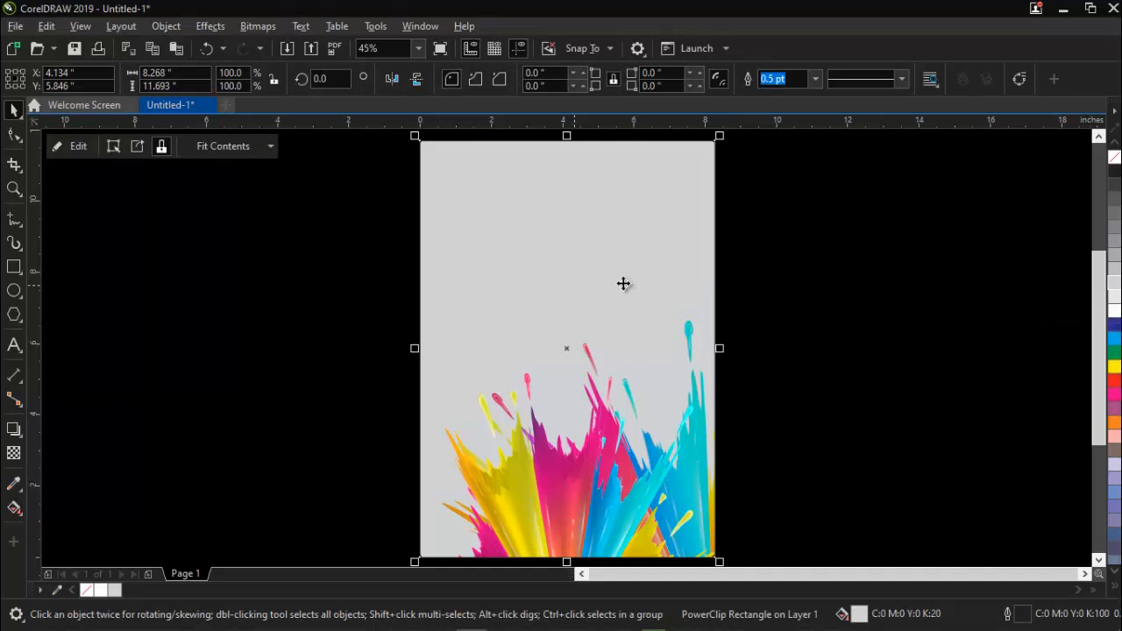
left_click(1112, 313)
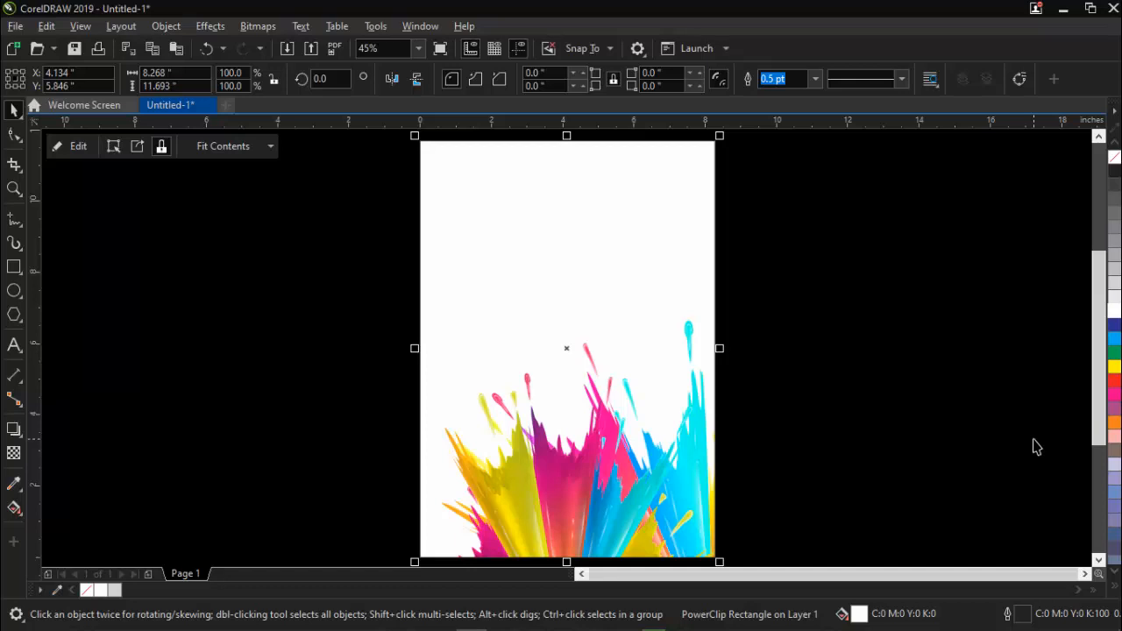
left_click(1116, 397, "ctrl")
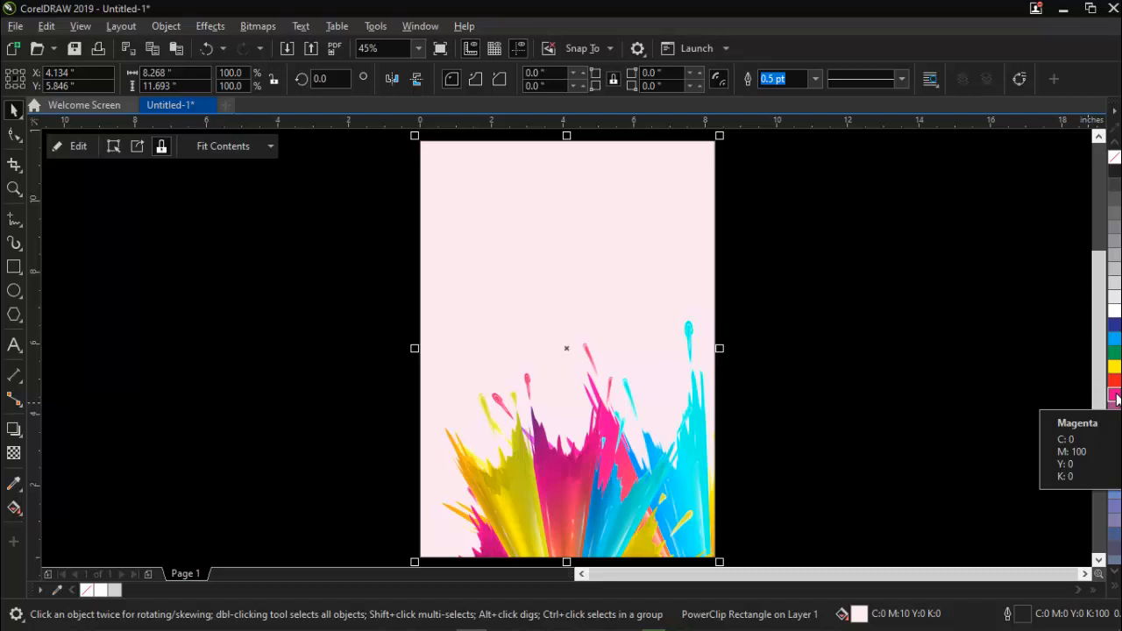
left_click(1116, 397, "ctrl")
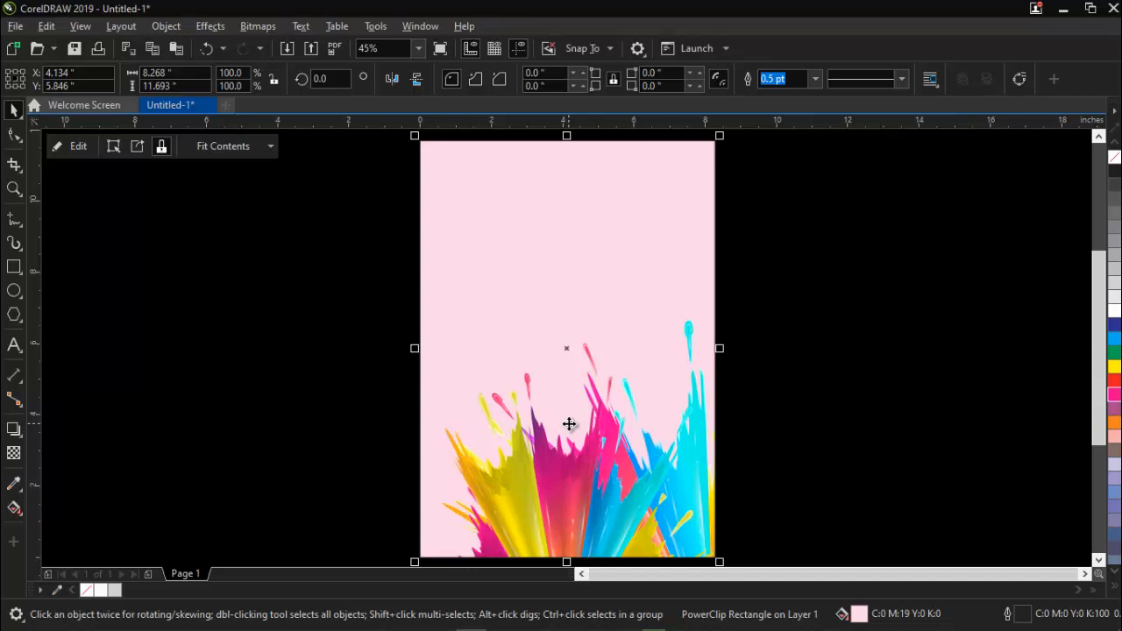
Apply a pink-to-white linear fountain fill to the background rectangle and rotate it to about 263.3°, with pink at the top.
key("F11")
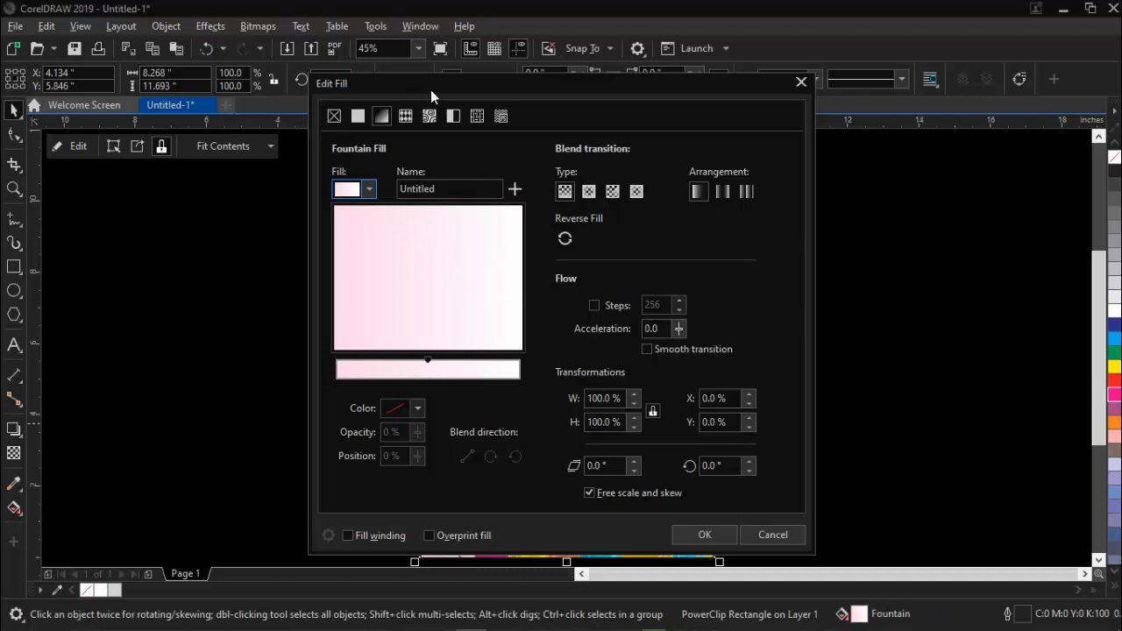
left_click_drag(430, 89, 806, 74)
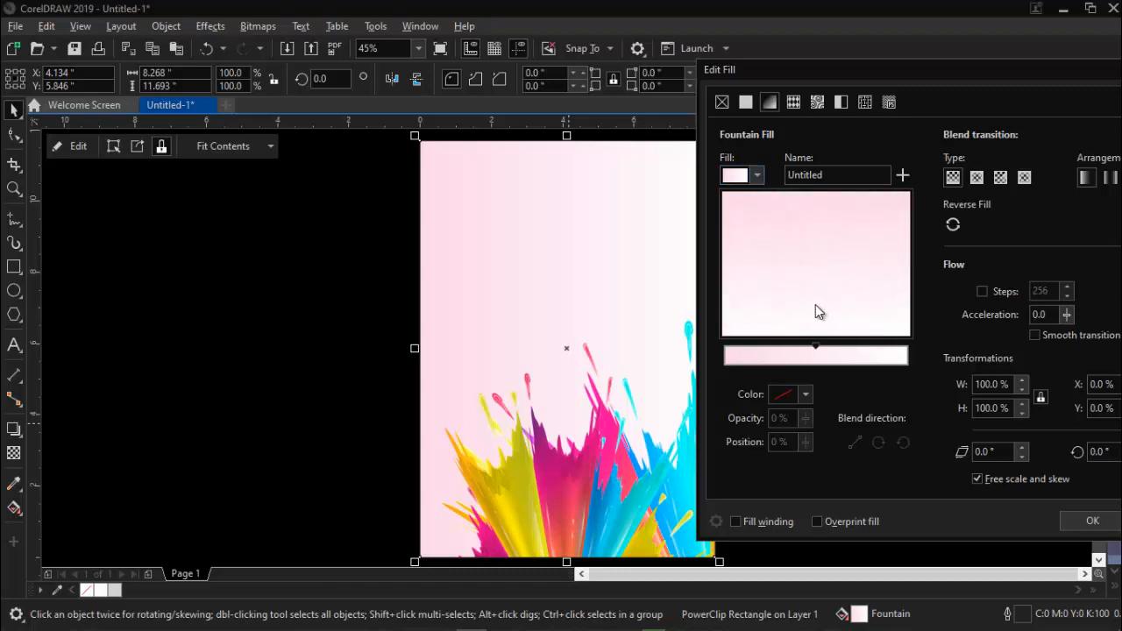
left_click_drag(811, 305, 821, 306)
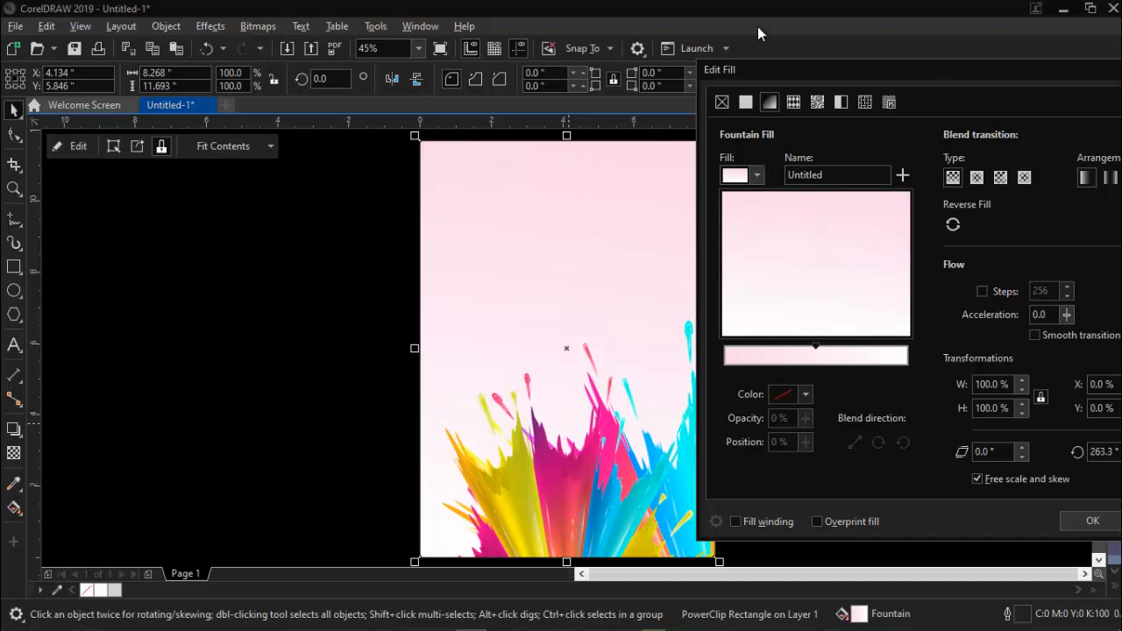
Change the background's fountain fill type to elliptical and apply it.
left_click_drag(807, 69, 562, 47)
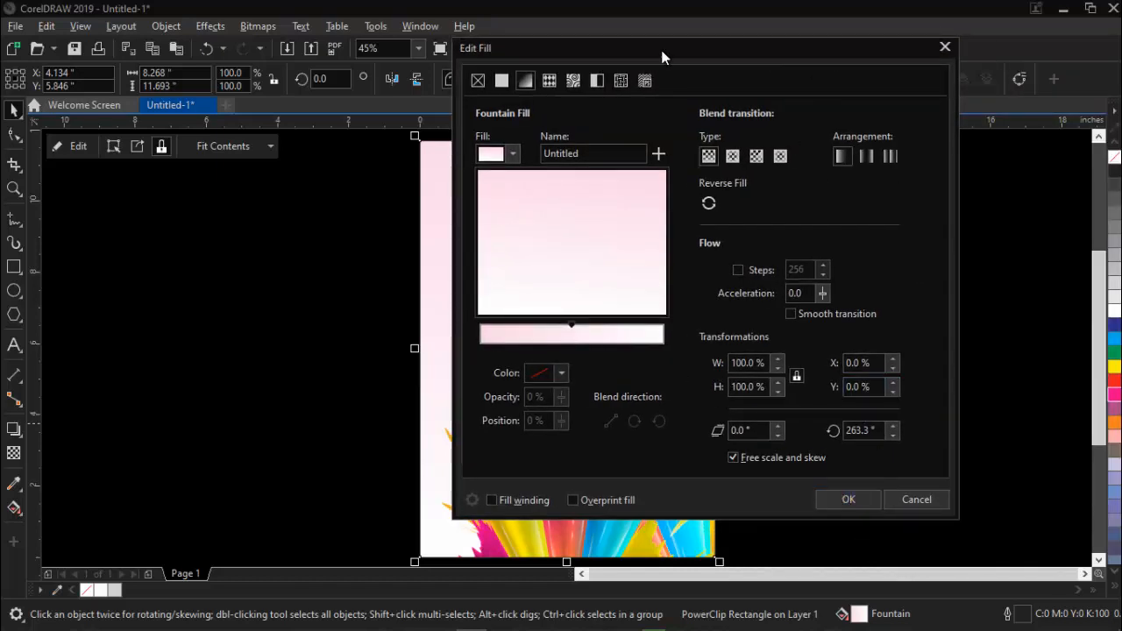
left_click_drag(661, 57, 809, 50)
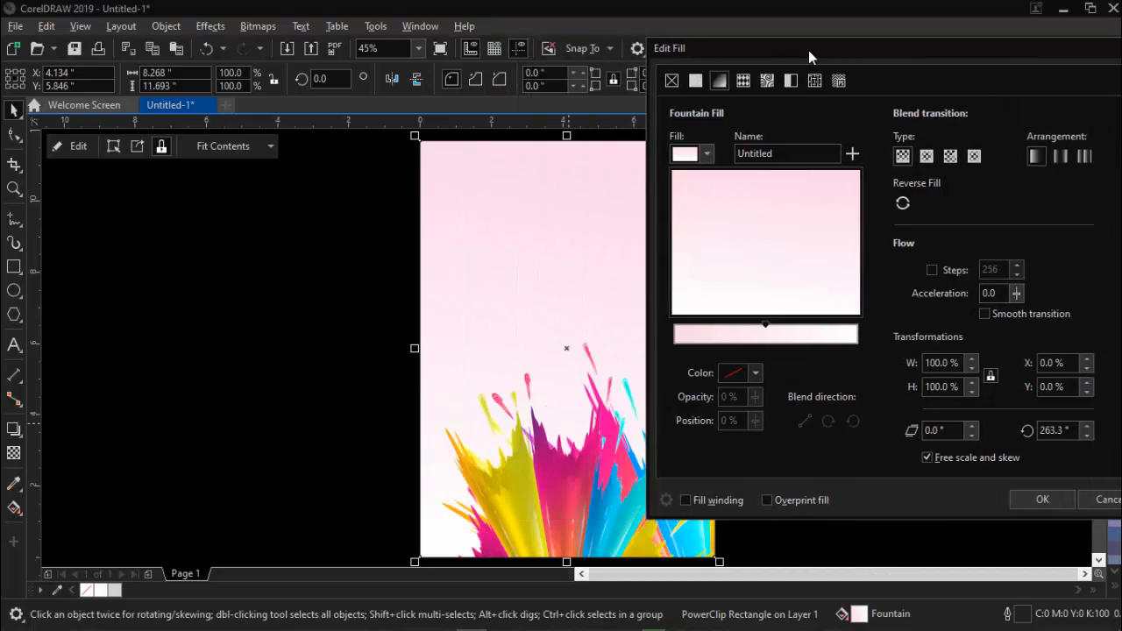
left_click(925, 158)
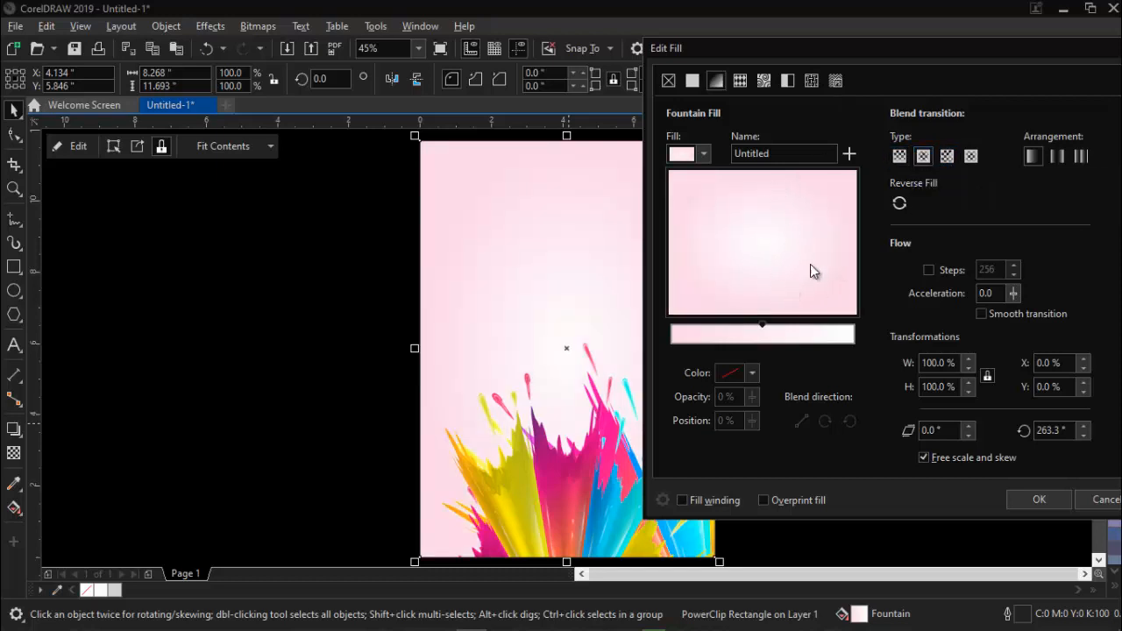
left_click(1030, 499)
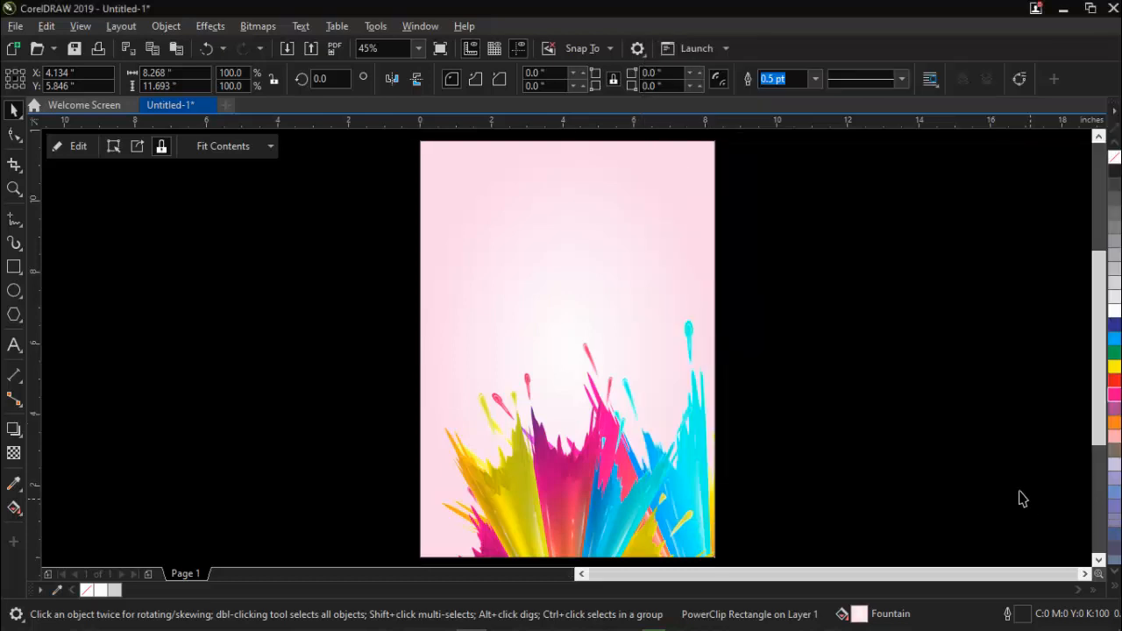
left_click_drag(1004, 210, 808, 392)
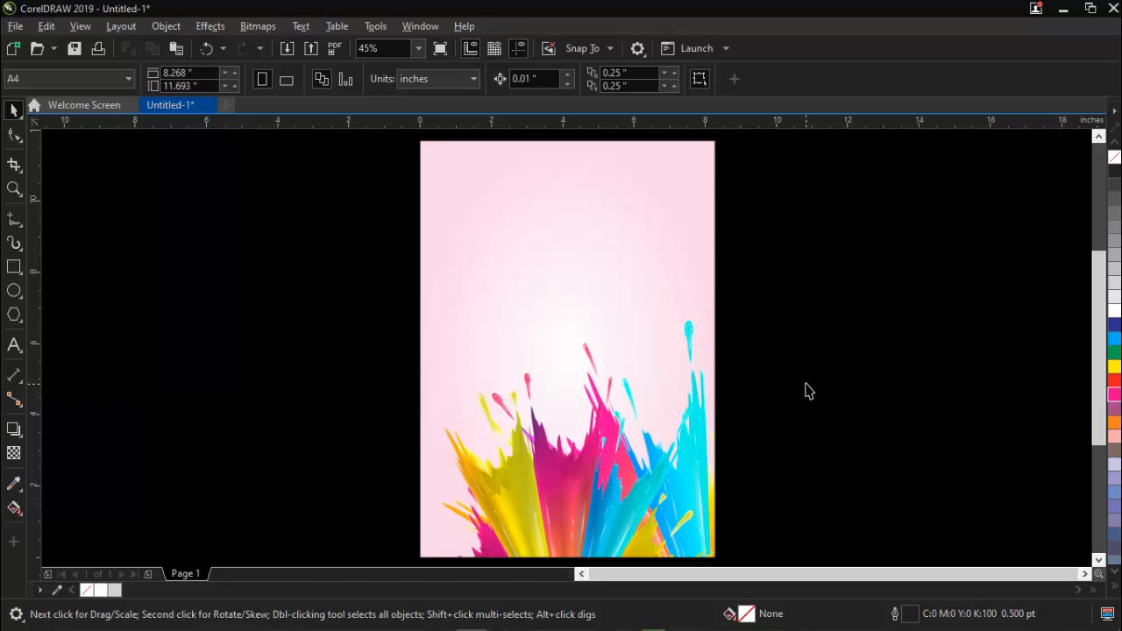
left_click_drag(935, 269, 912, 301)
Add the two-line artistic text "vsl concept" on the page above the colour splashes.
key("F8")
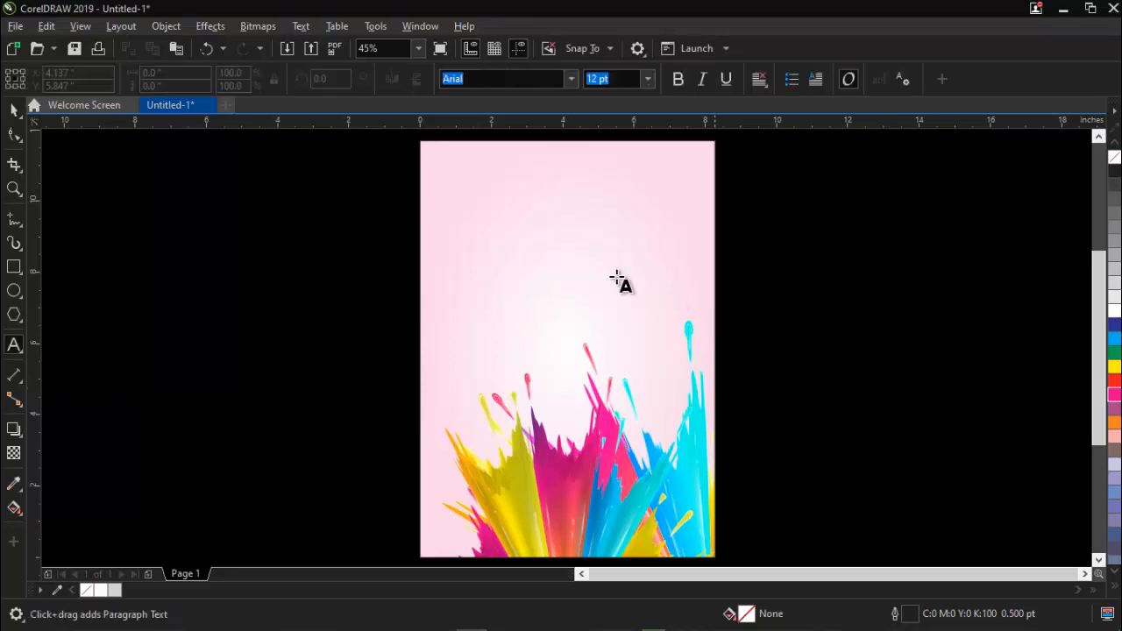
left_click(504, 258)
type("S ")
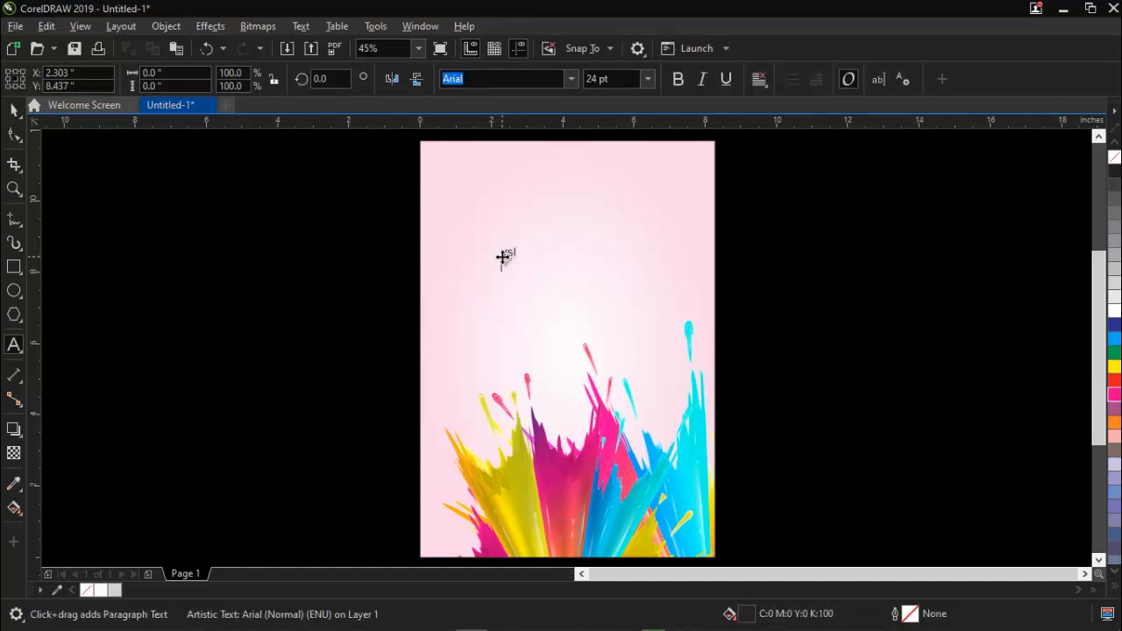
type("concept")
key("ctrl+space")
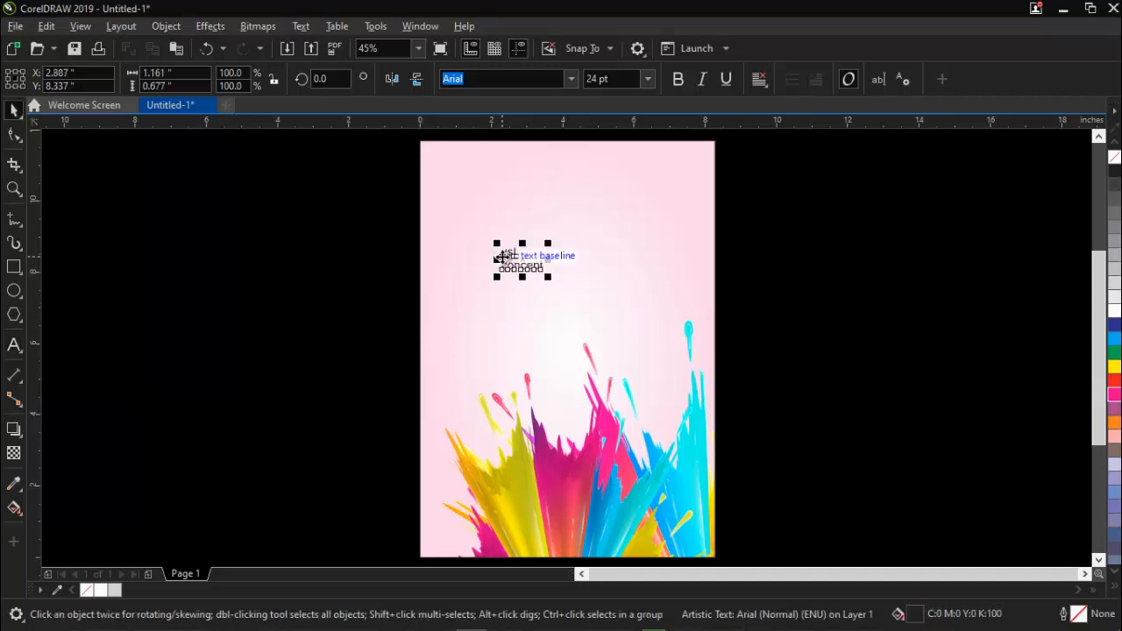
Browse the font list and set the "vsl concept" text's font to Name This Font.
left_click(570, 88)
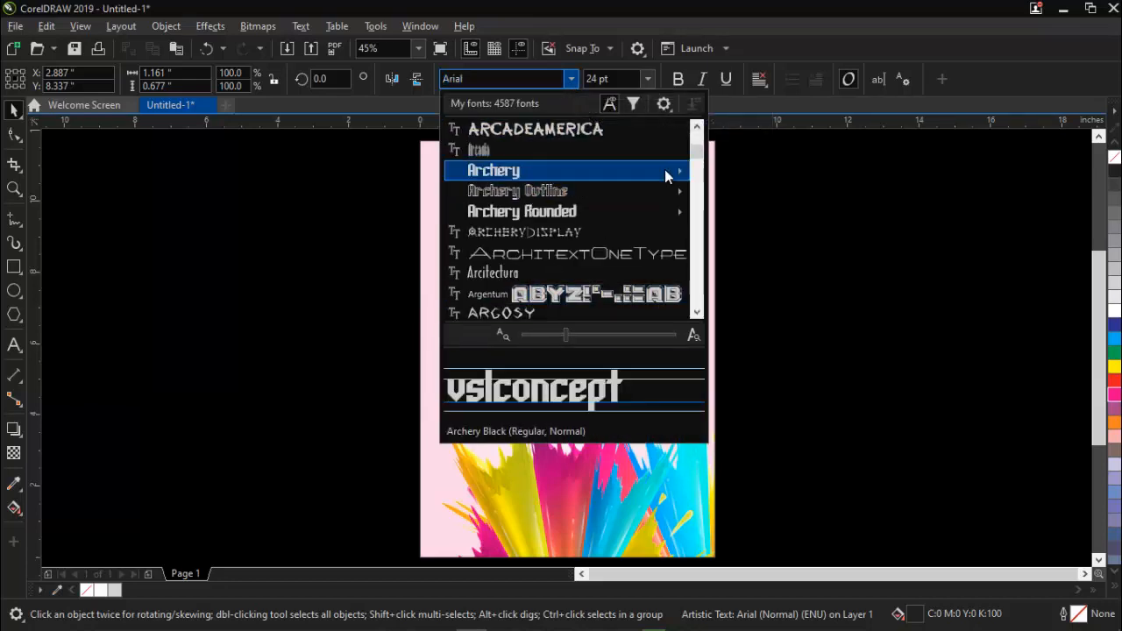
left_click_drag(699, 156, 699, 169)
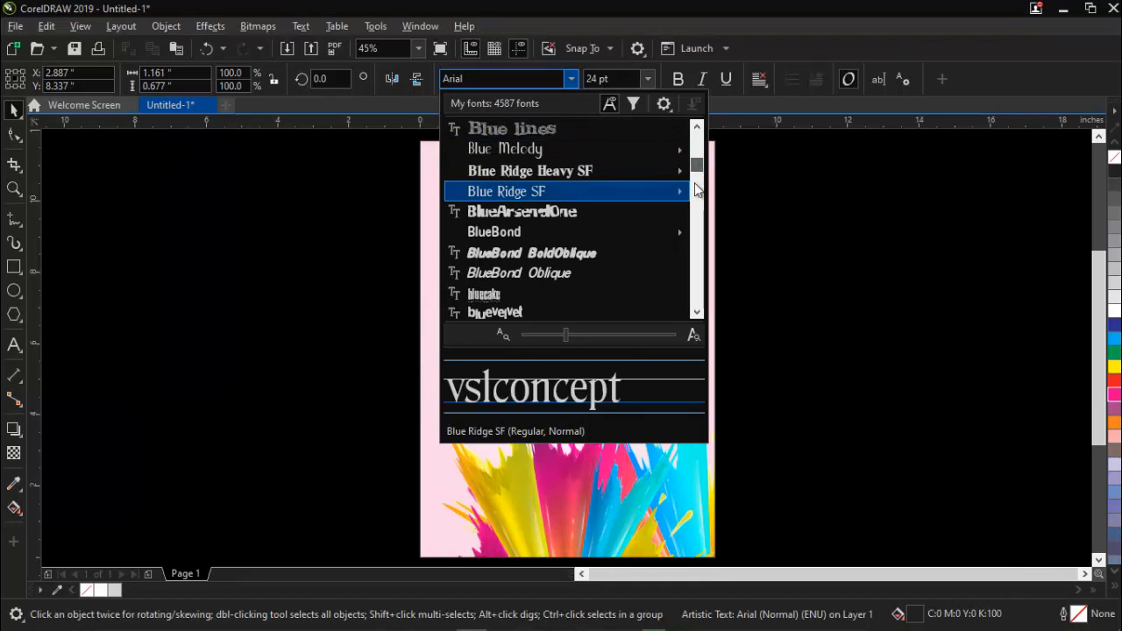
scroll(614, 237, "down", 20)
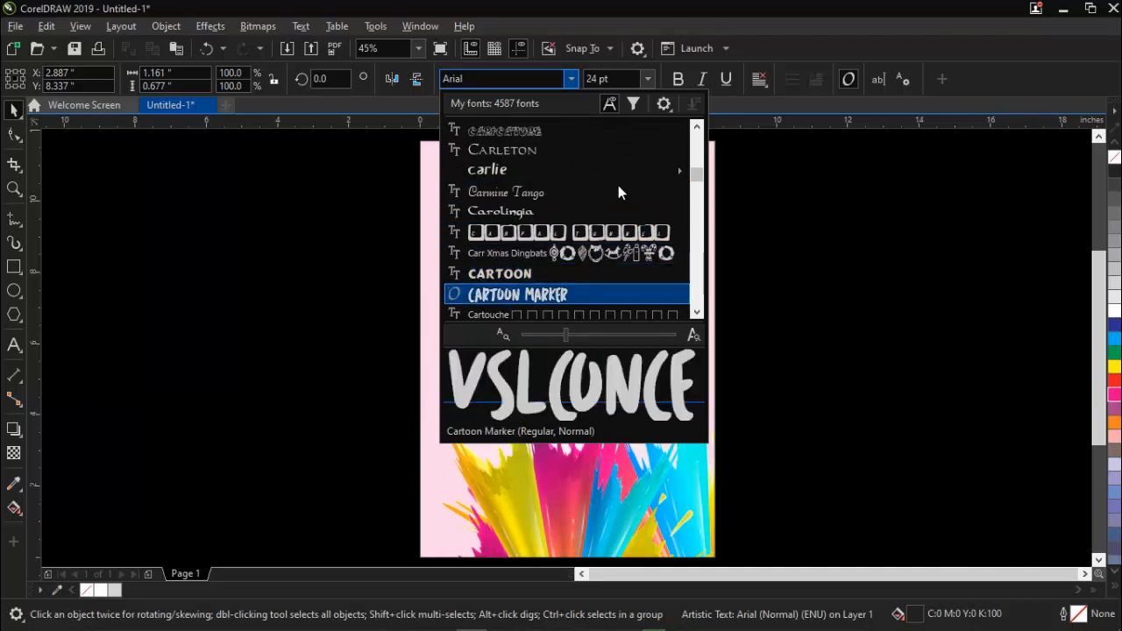
left_click_drag(699, 192, 696, 230)
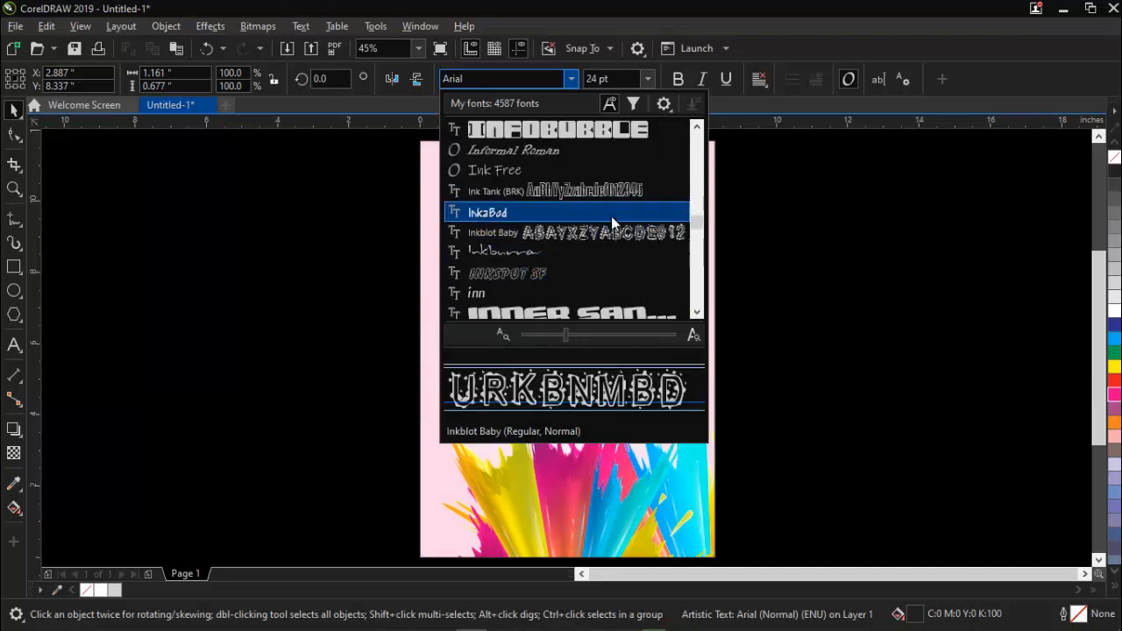
left_click(695, 243)
left_click(695, 243)
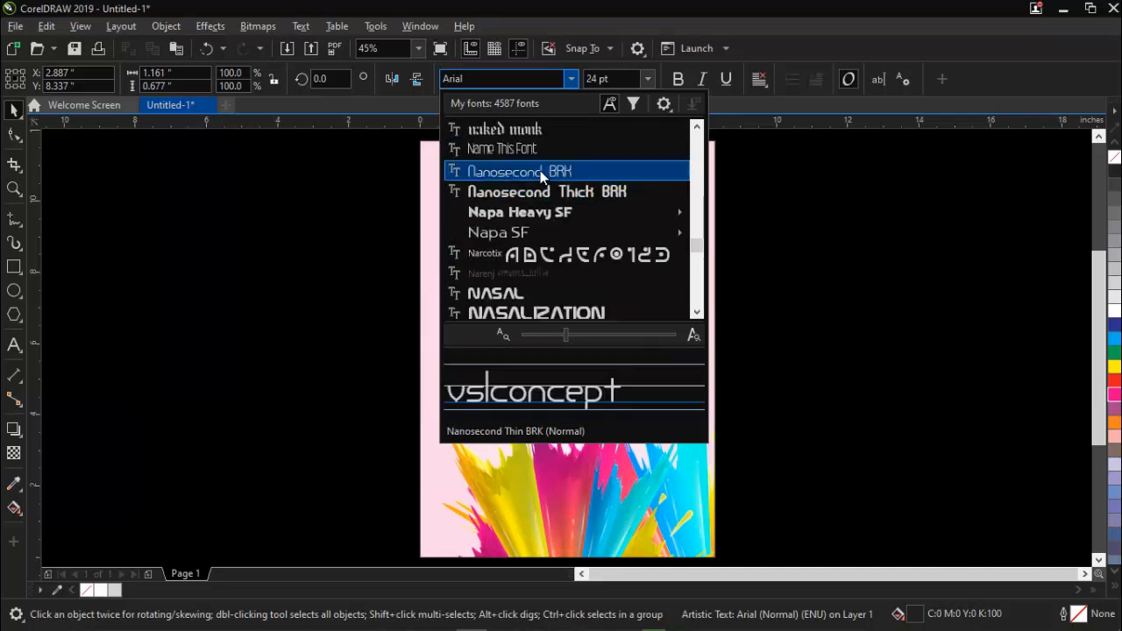
left_click(521, 146)
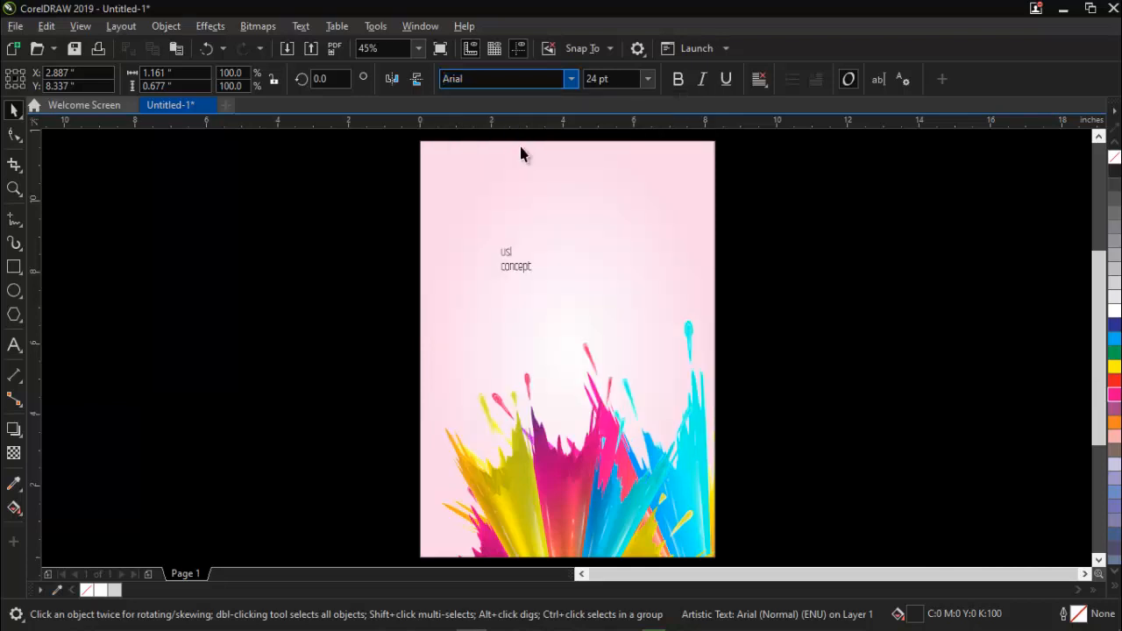
Scale the title up proportionally about its centre to about 100.5 pt, roughly 3.57 × 3.01 inches.
left_click(517, 262)
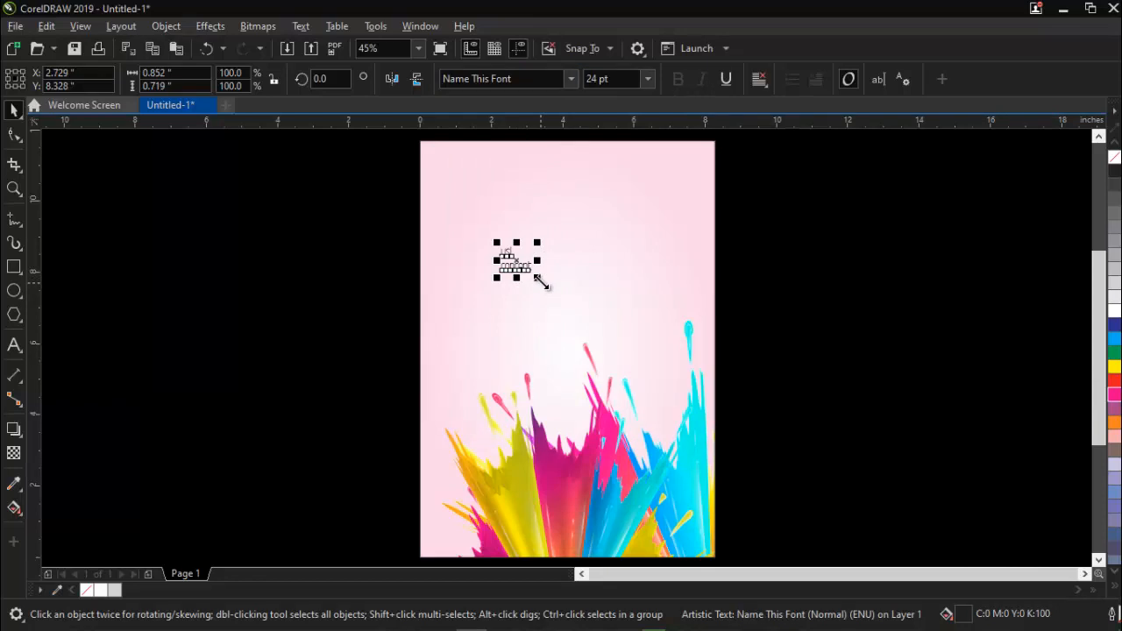
left_click_drag(537, 278, 538, 279)
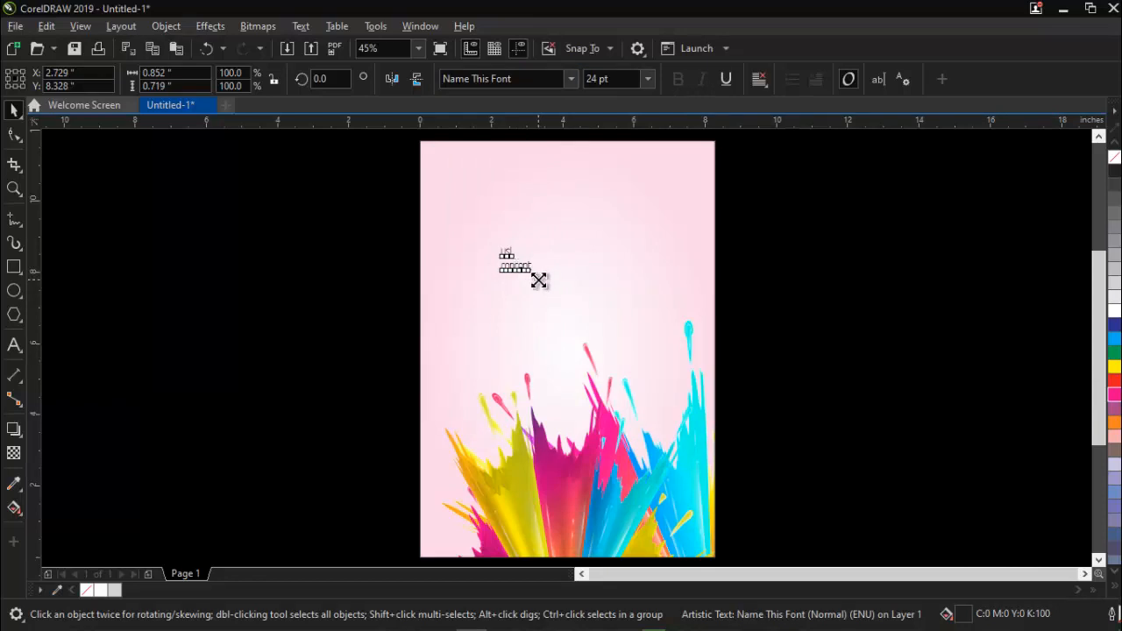
left_click_drag(538, 280, 594, 328)
left_click(920, 238)
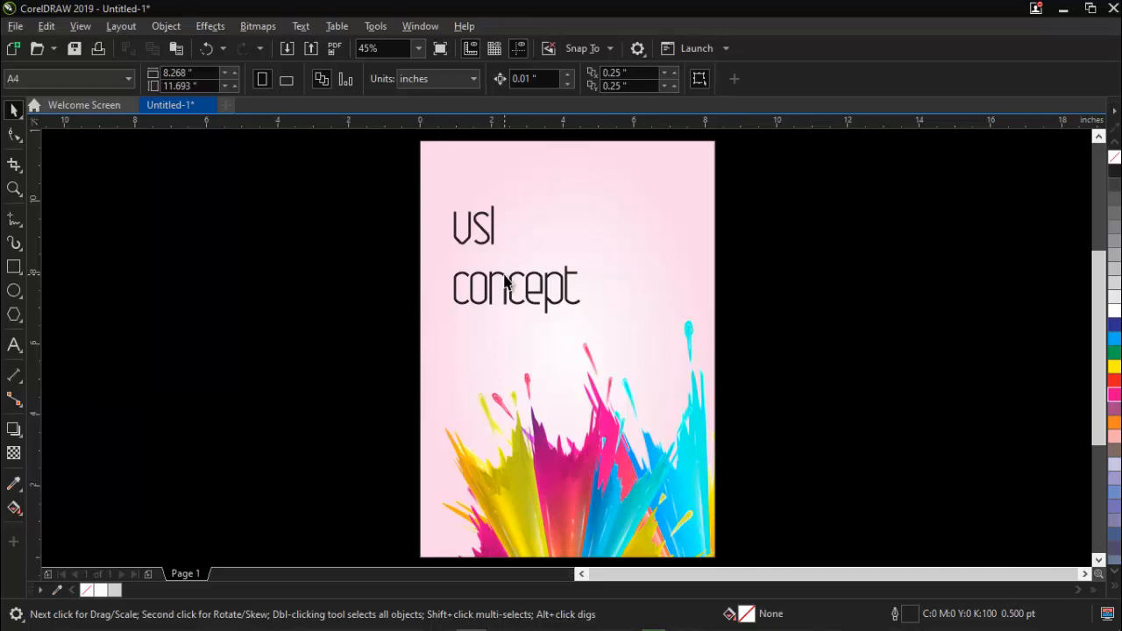
double_click(509, 283)
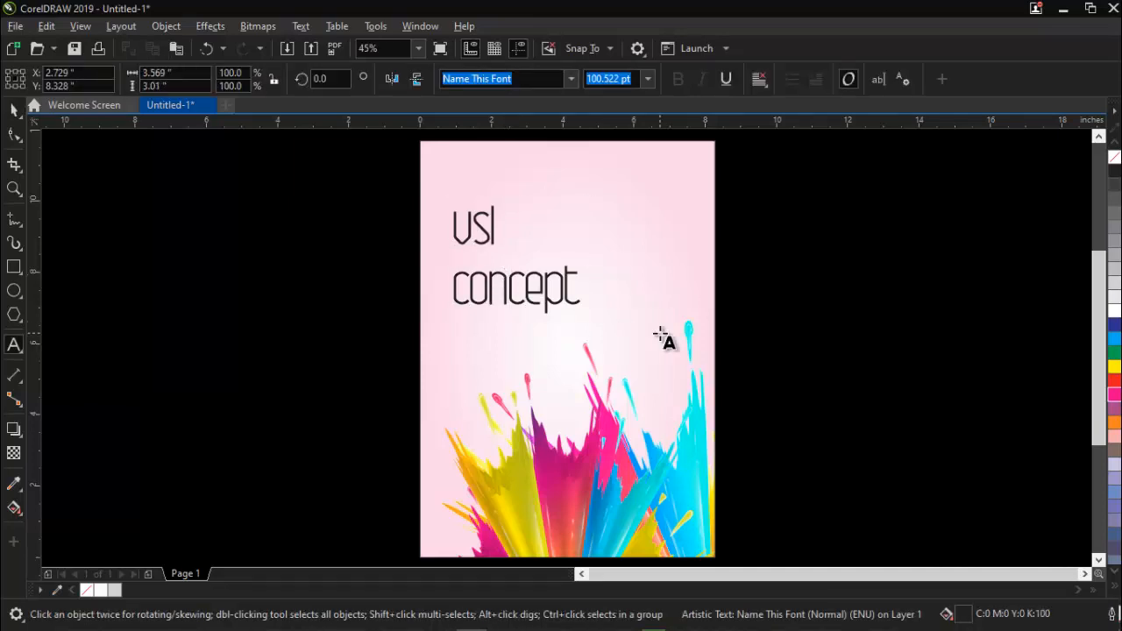
key("ctrl+a")
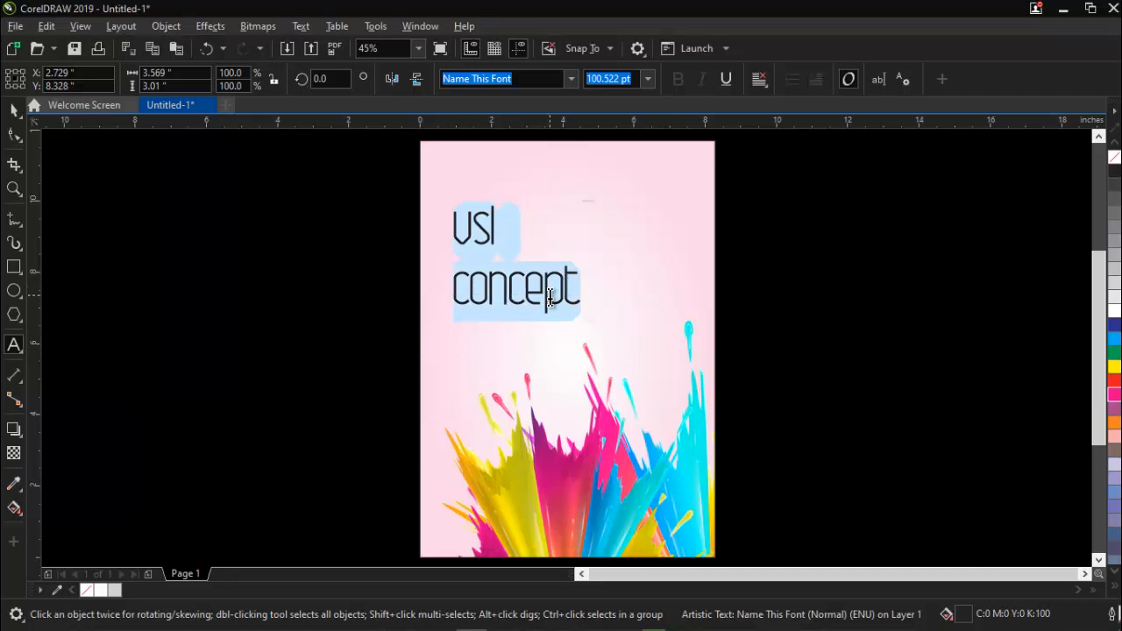
key("shift+F3")
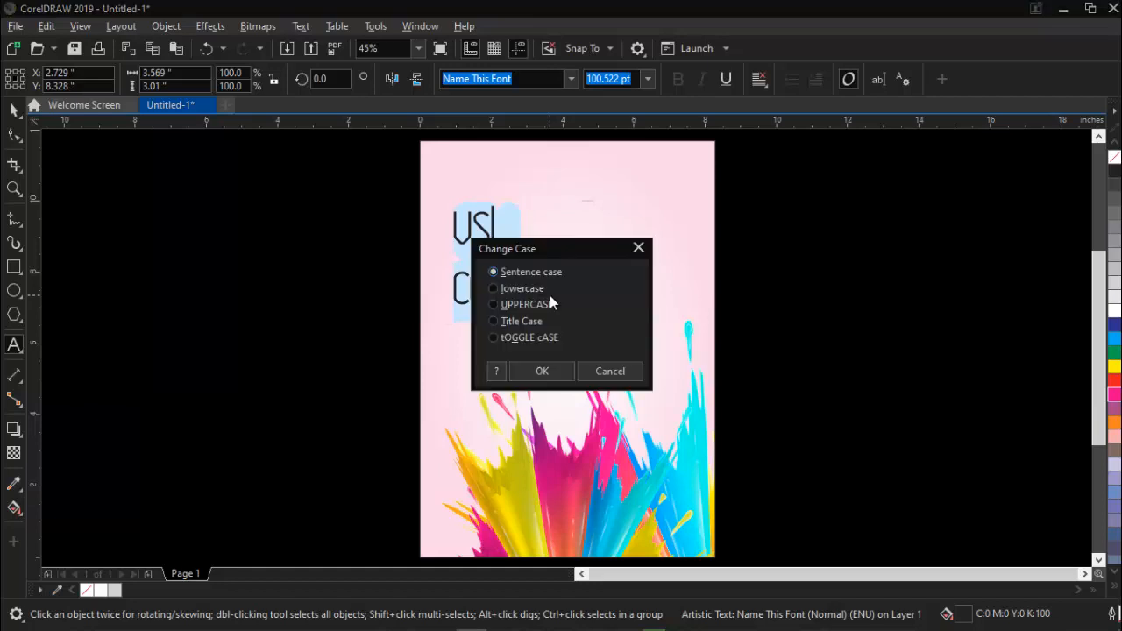
left_click(638, 250)
key("ctrl+space")
left_click(288, 304)
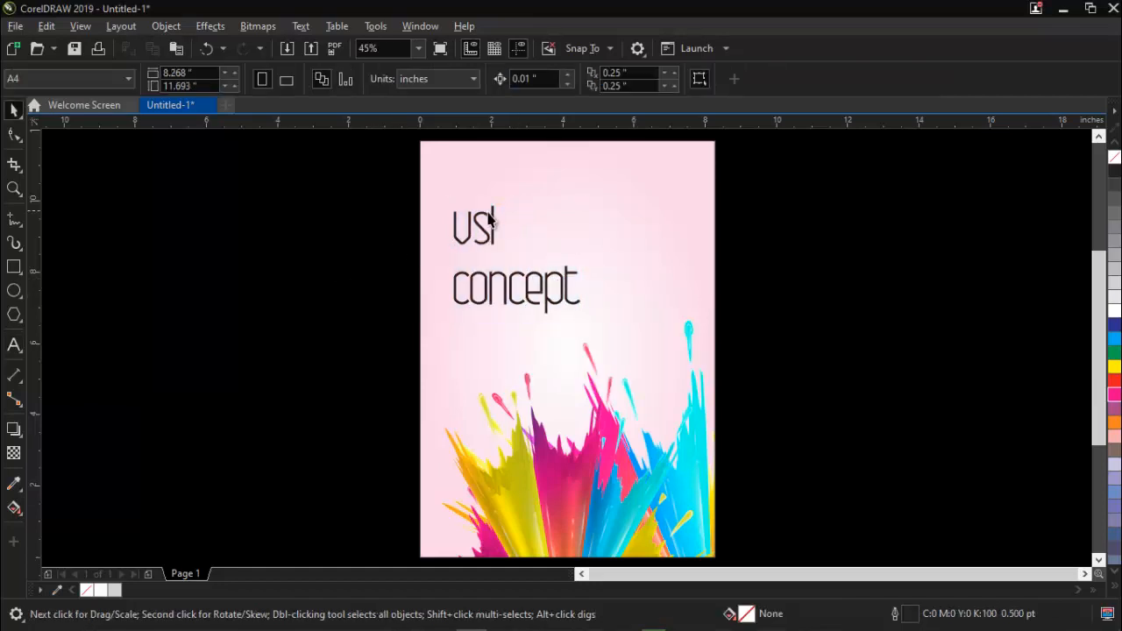
Change the case of the whole two-line title text to UPPERCASE.
left_click(479, 231)
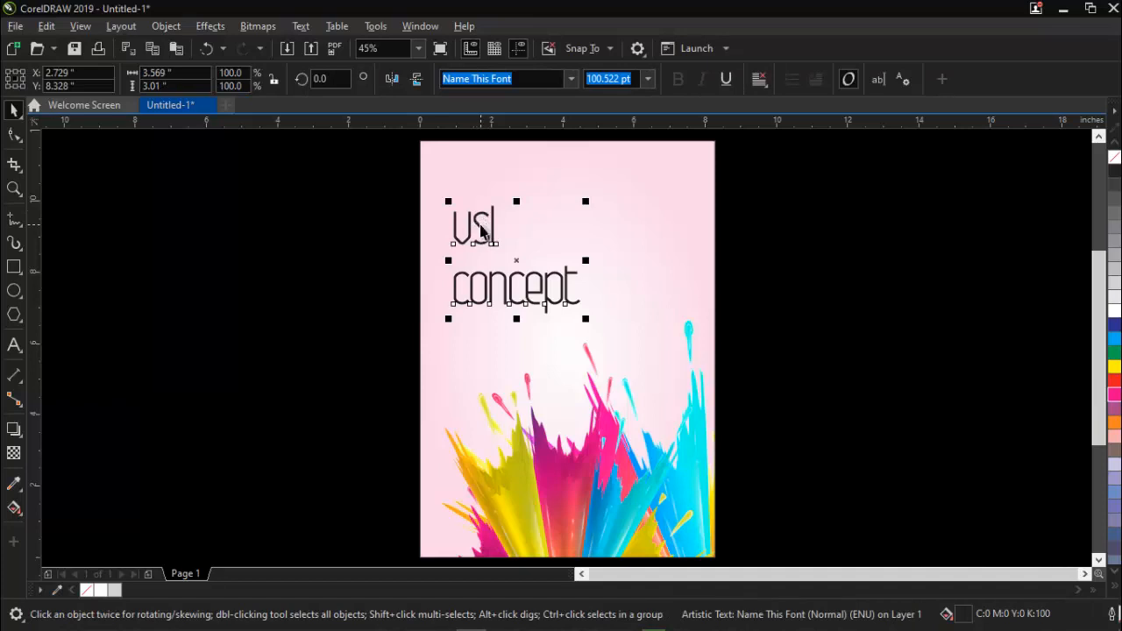
double_click(480, 225)
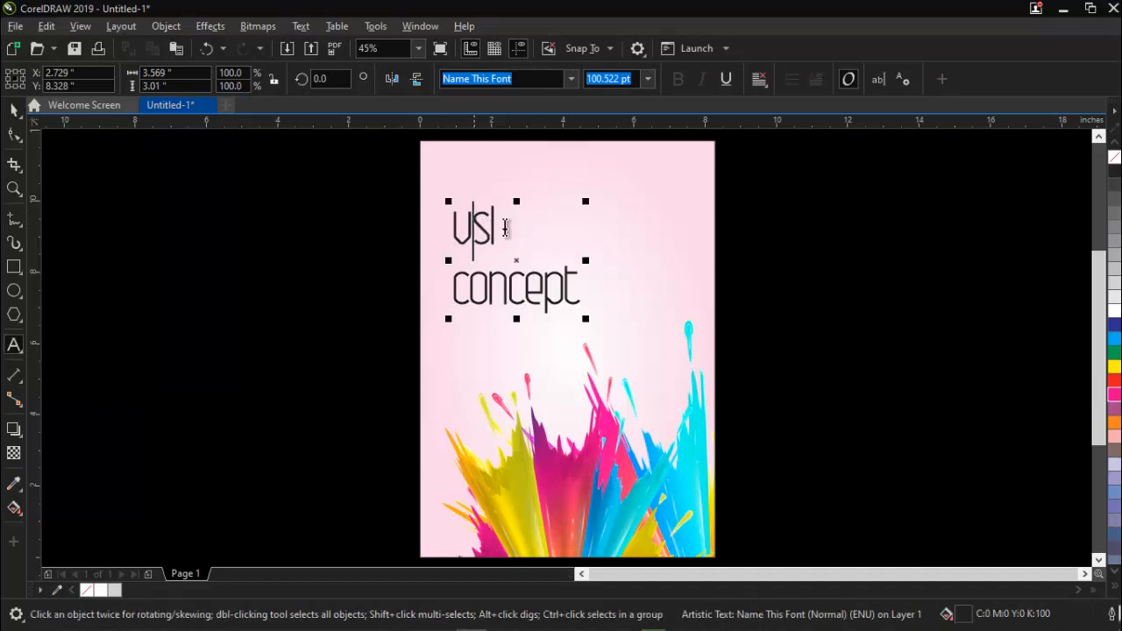
key("Escape")
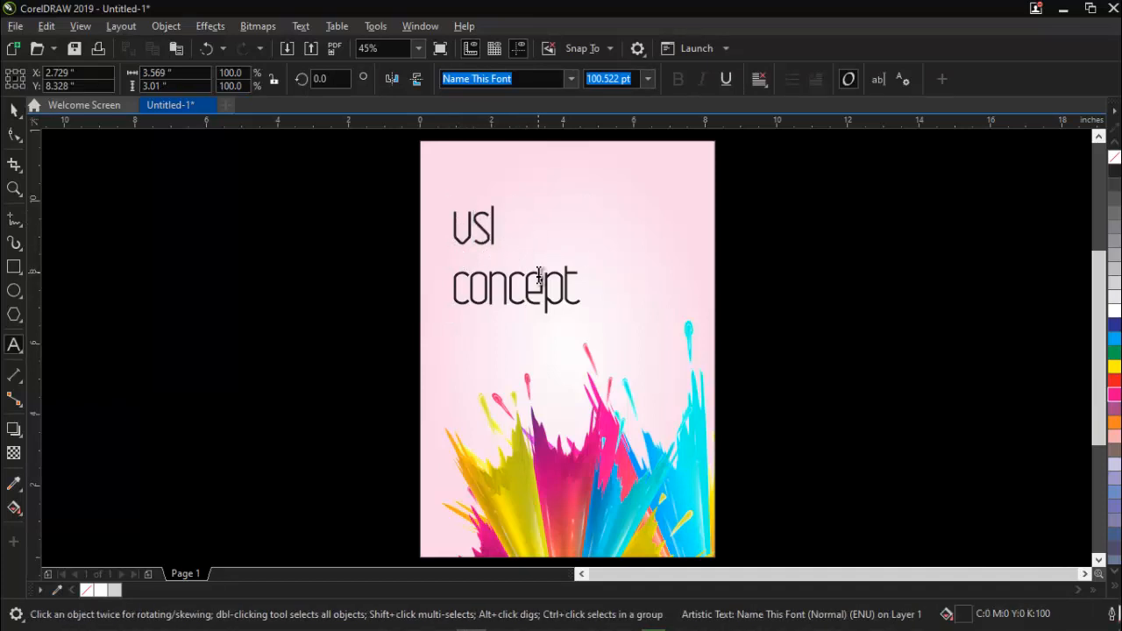
key("ctrl+a")
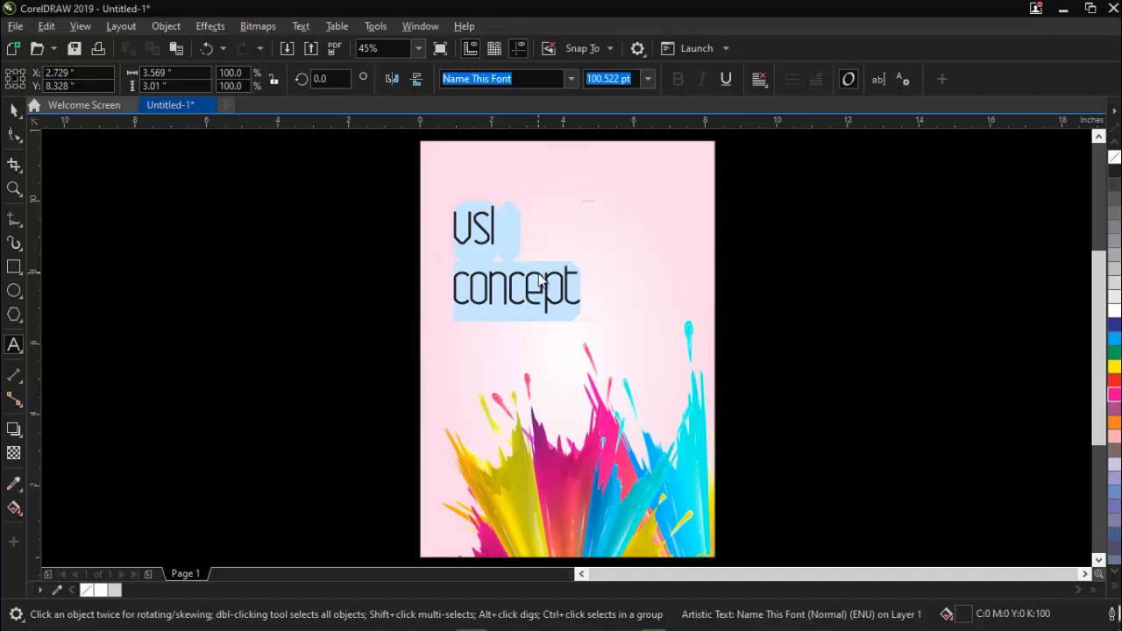
key("shift+F3")
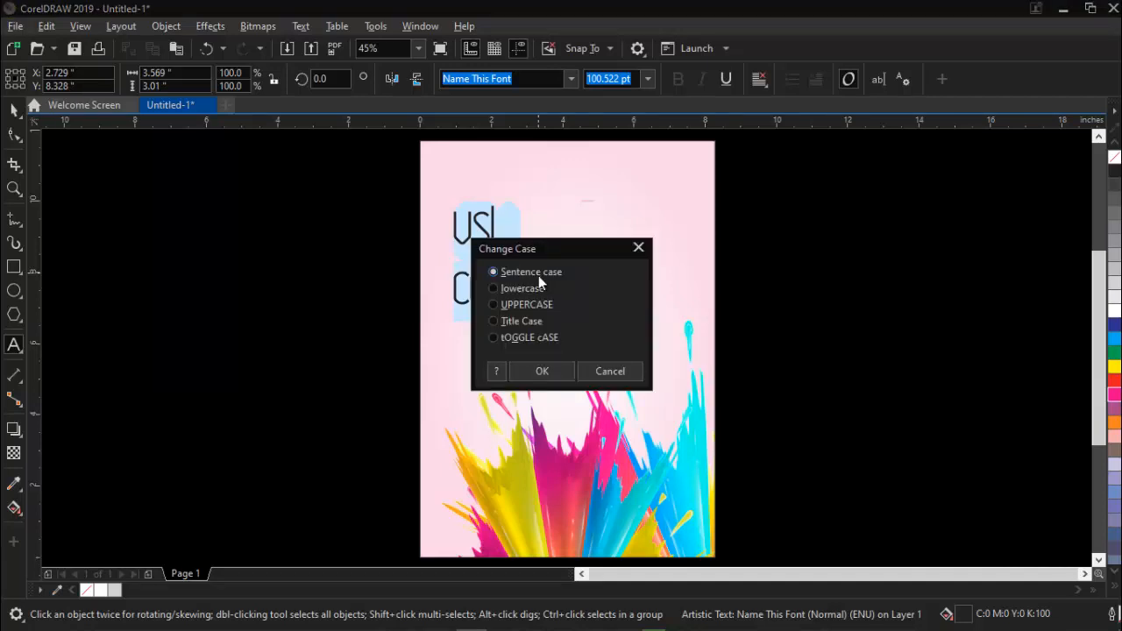
left_click(540, 303)
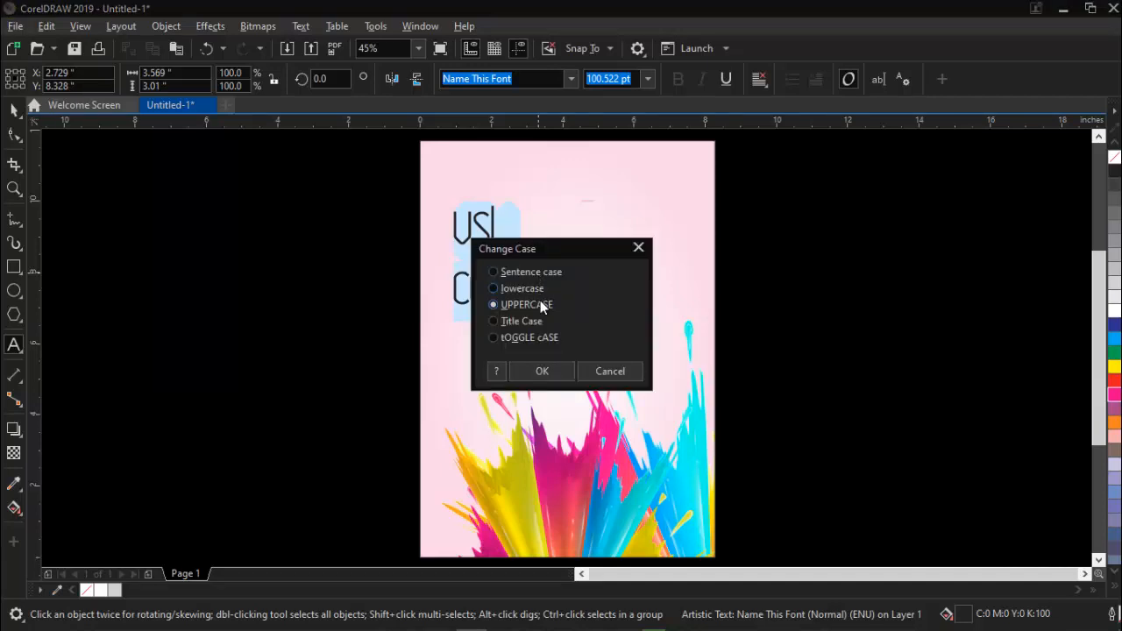
left_click(543, 371)
key("ctrl+space")
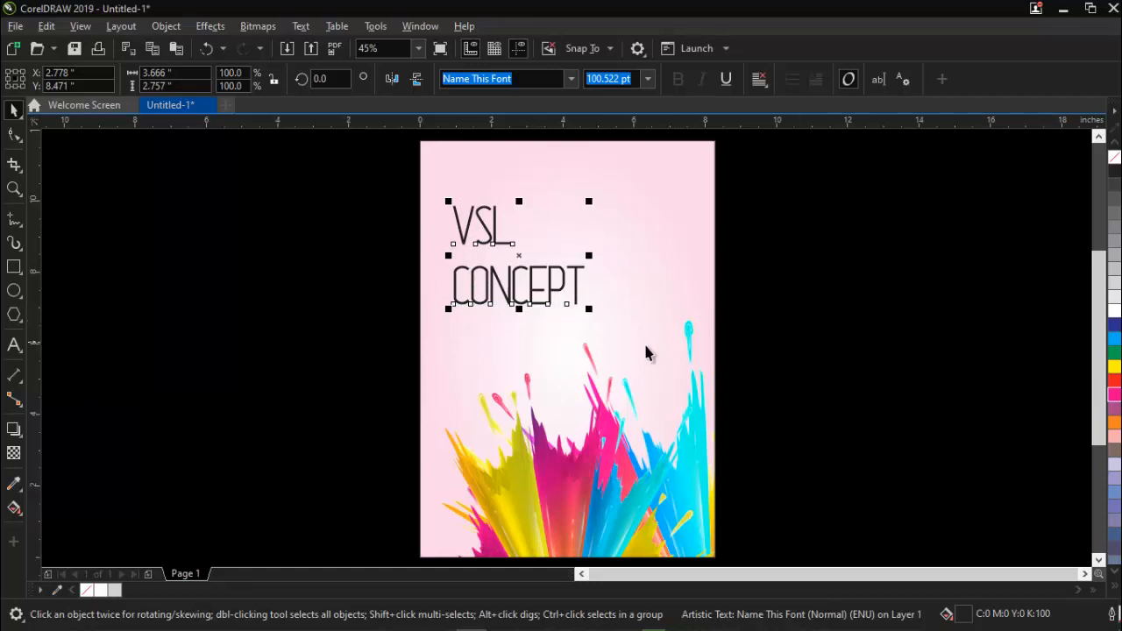
key("ctrl+k")
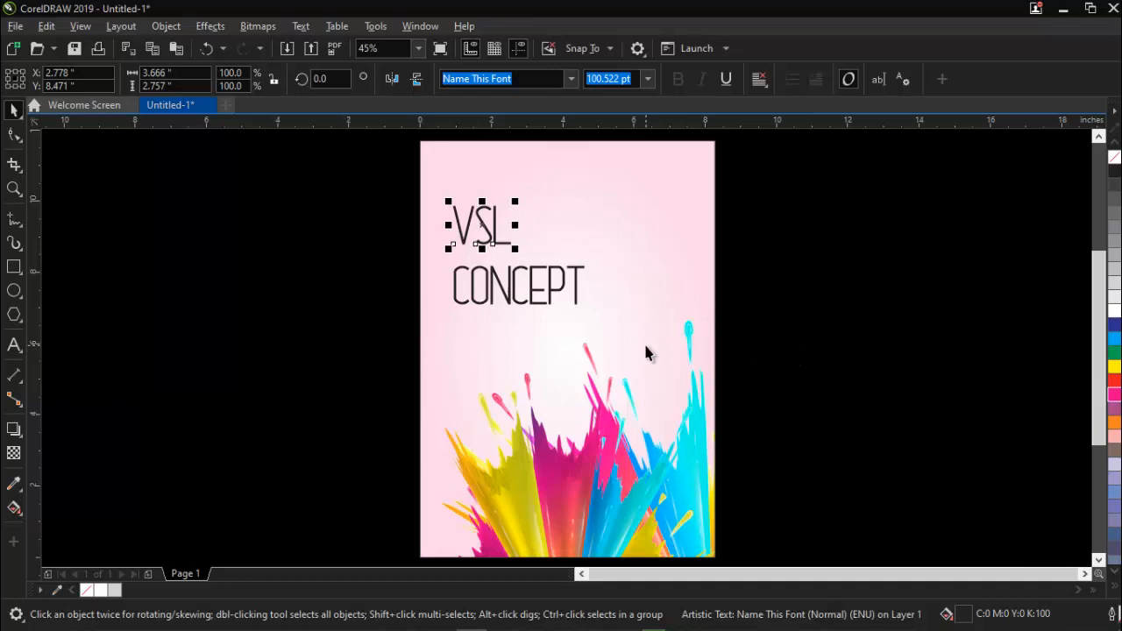
left_click(496, 294)
key("ctrl+z")
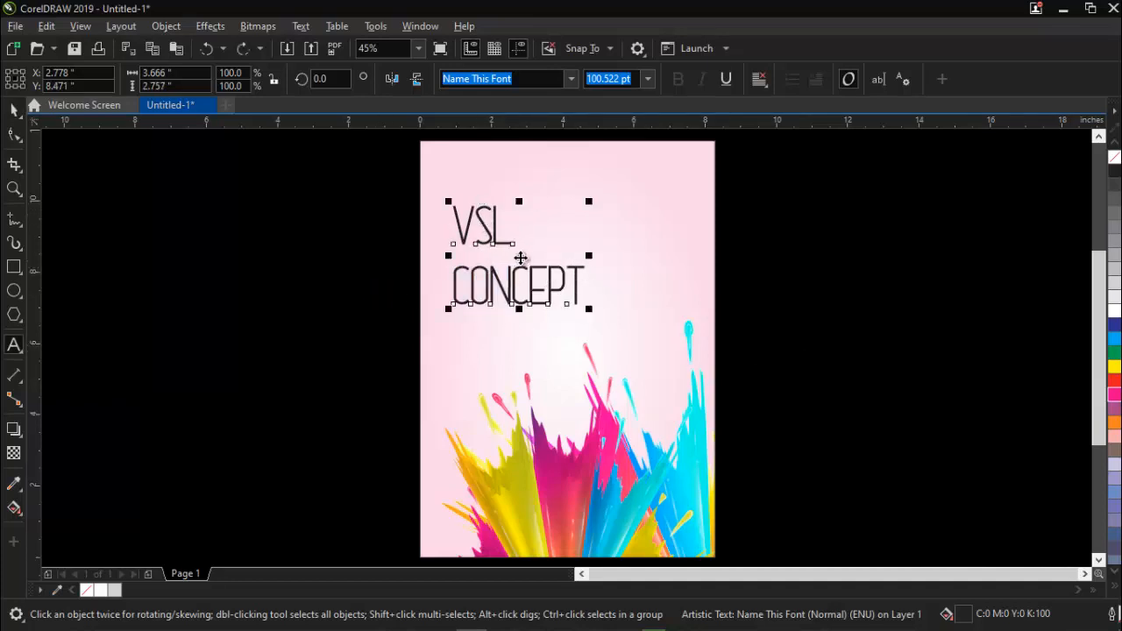
Break the title apart into separate VSL and CONCEPT text lines.
left_click(256, 240)
left_click(489, 238)
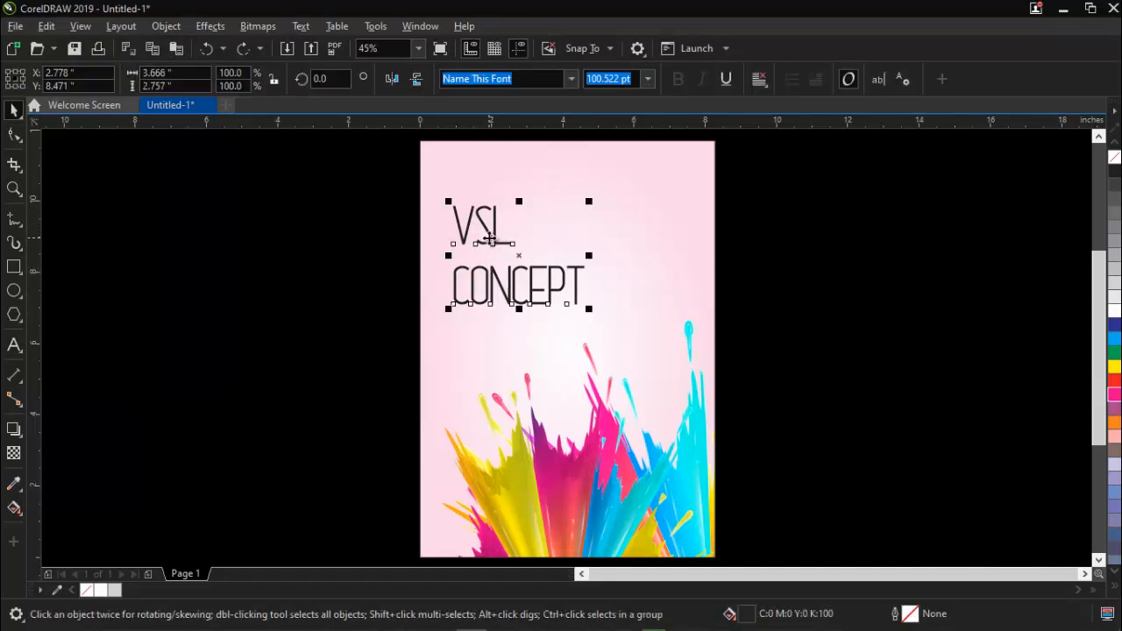
key("ctrl+k")
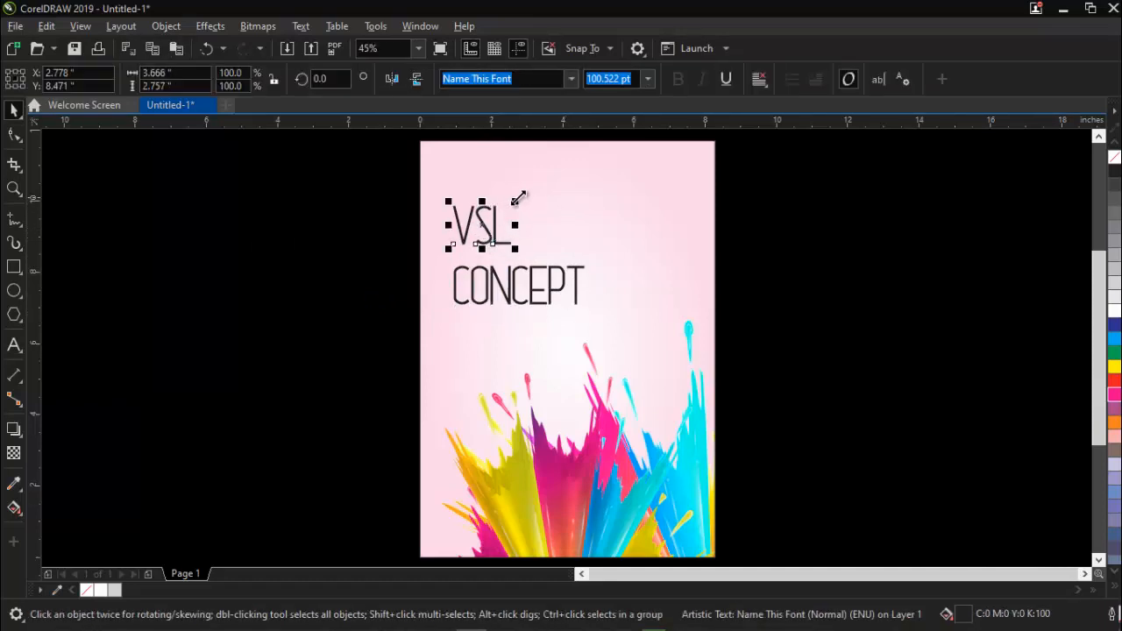
Enlarge the VSL line to about 234.6 pt, roughly matching CONCEPT's width, and move it down to sit just above CONCEPT.
left_click_drag(514, 200, 591, 165)
left_click(220, 318)
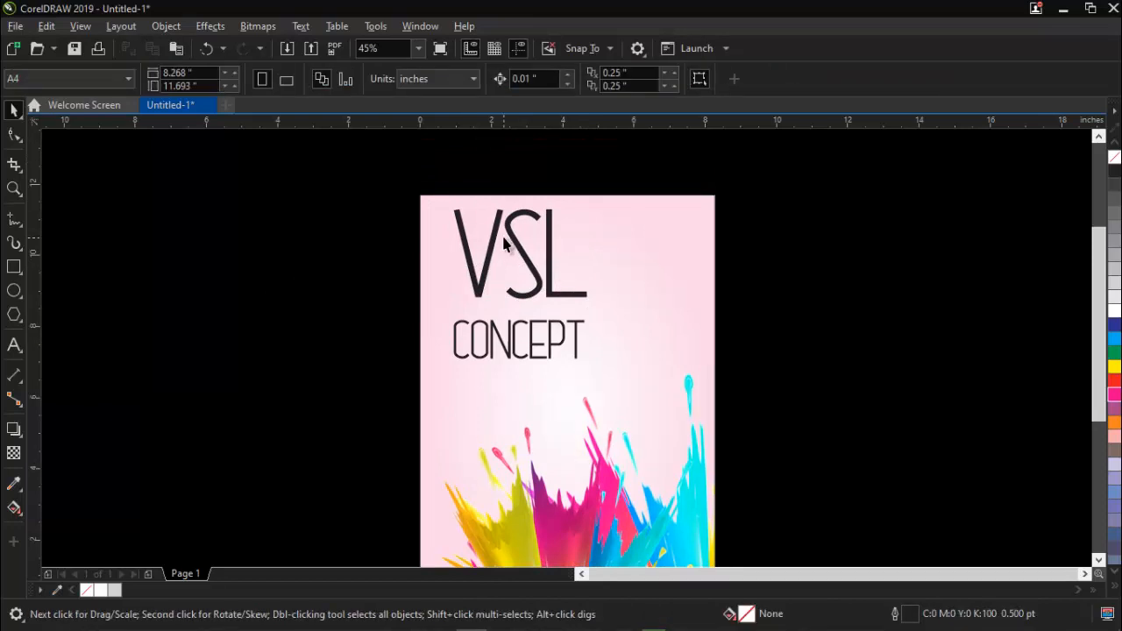
left_click_drag(511, 240, 505, 255)
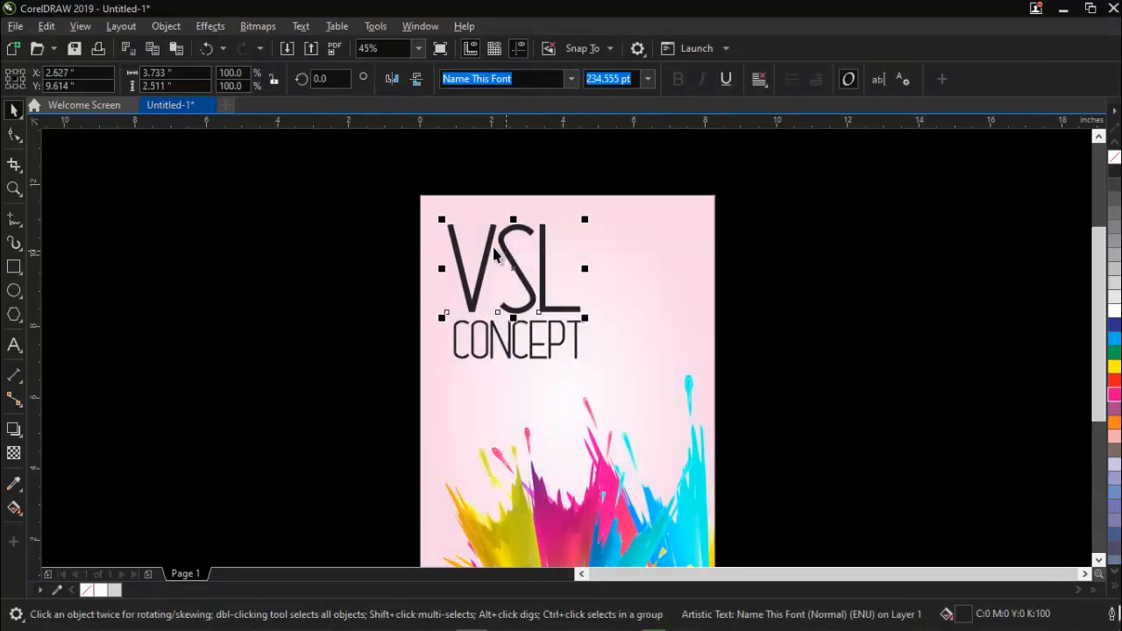
left_click(355, 230)
scroll(436, 248, "down", 2)
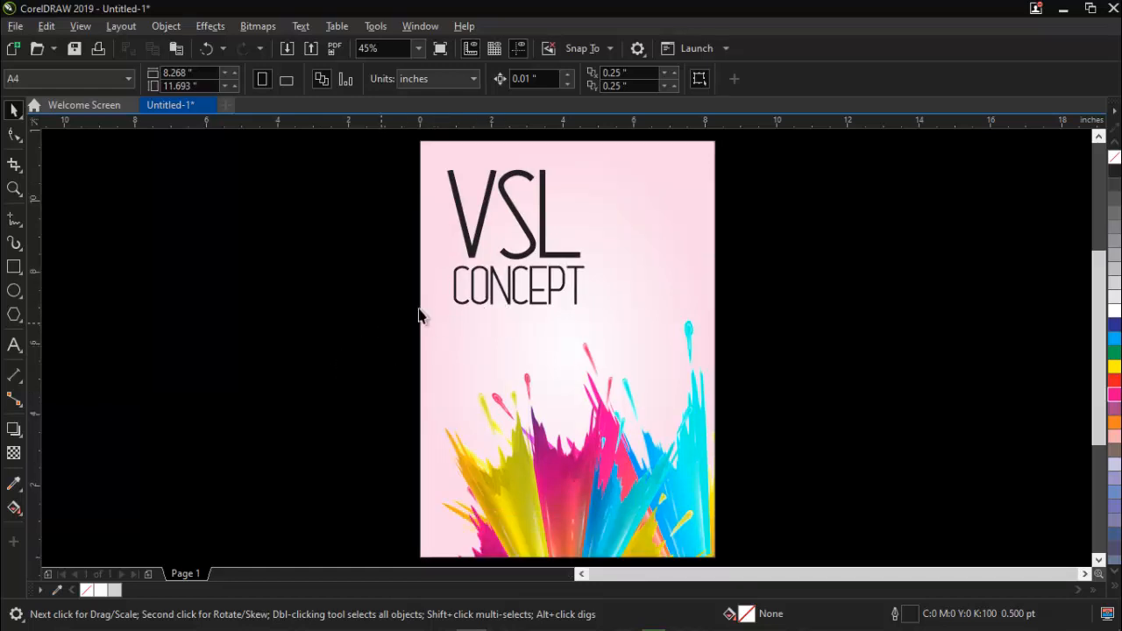
Set the font of the CONCEPT line to Campton Light DEMO.
left_click(511, 304)
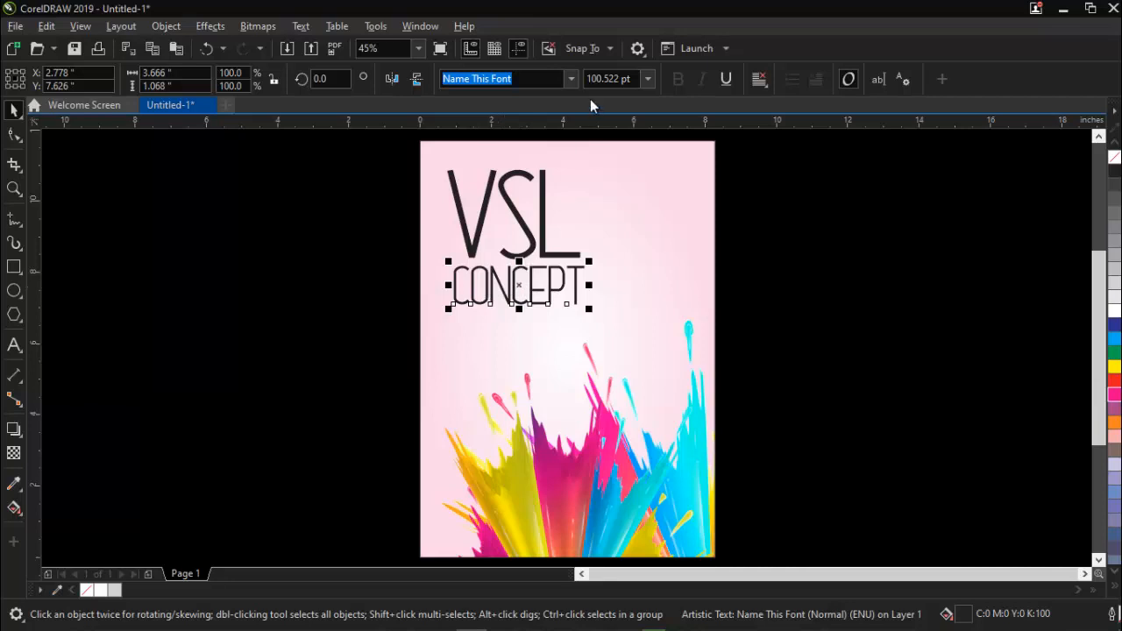
left_click(570, 79)
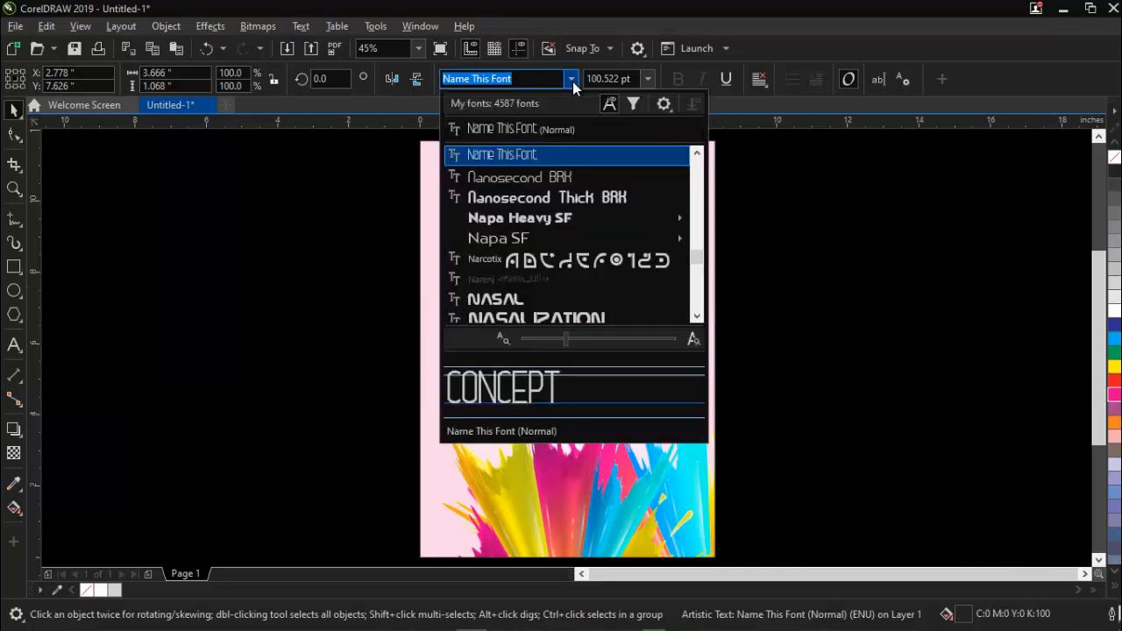
mouse_move(558, 220)
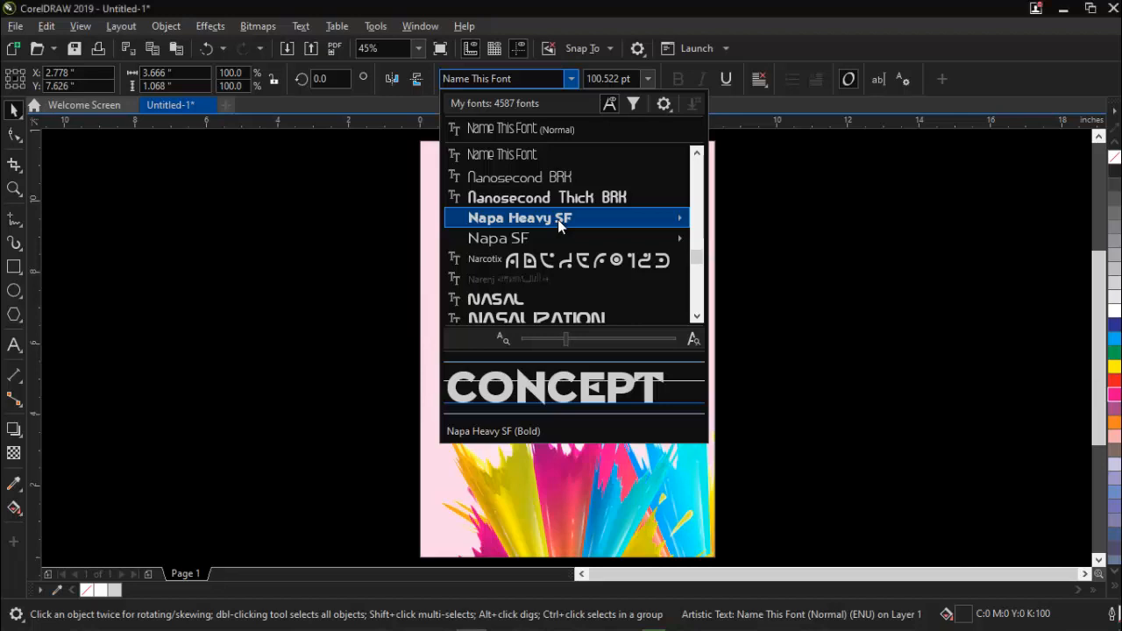
type("campt")
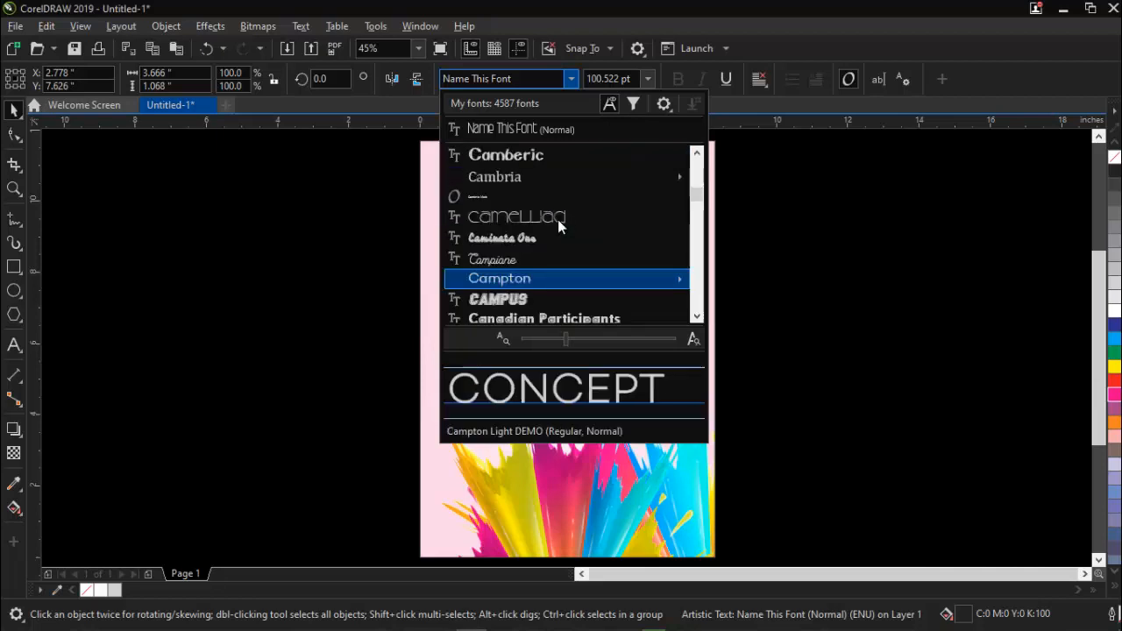
key("Up")
key("Return")
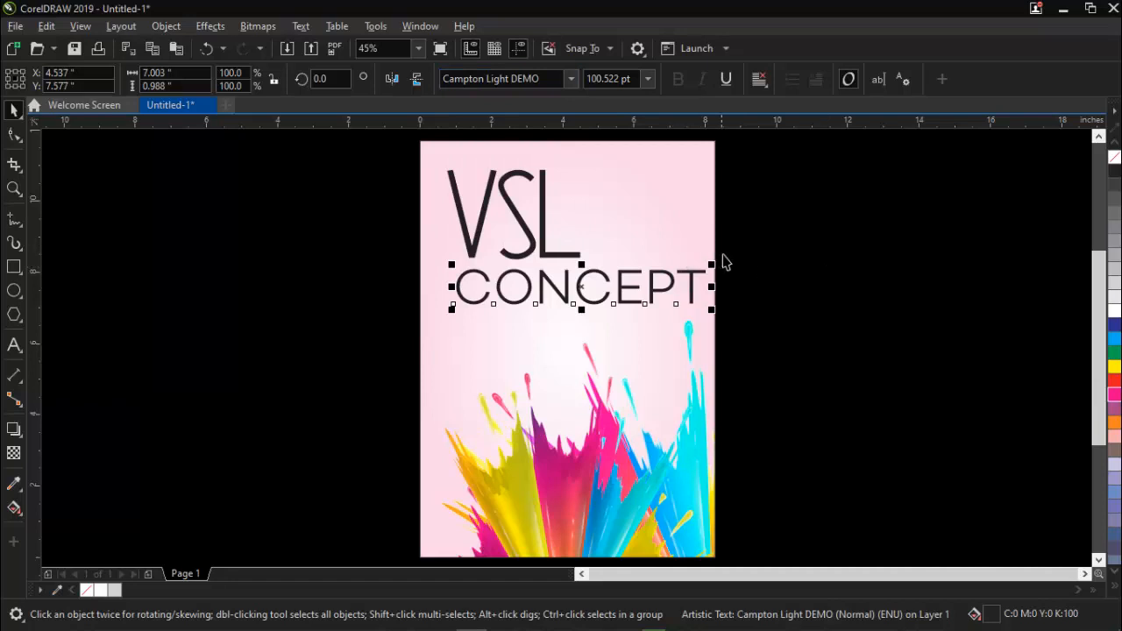
Scale the CONCEPT line down to roughly the width of VSL and position it directly beneath VSL.
left_click_drag(712, 262, 593, 233)
left_click_drag(557, 298, 555, 281)
left_click(315, 346)
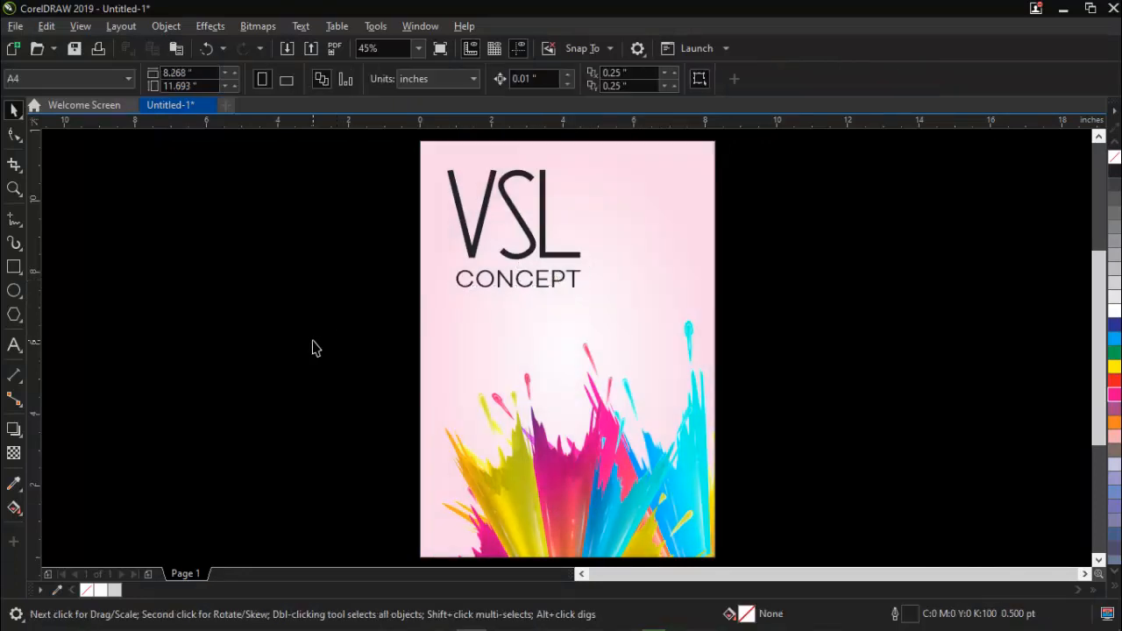
Group the VSL and CONCEPT text lines together and deselect them.
left_click_drag(304, 351, 681, 140)
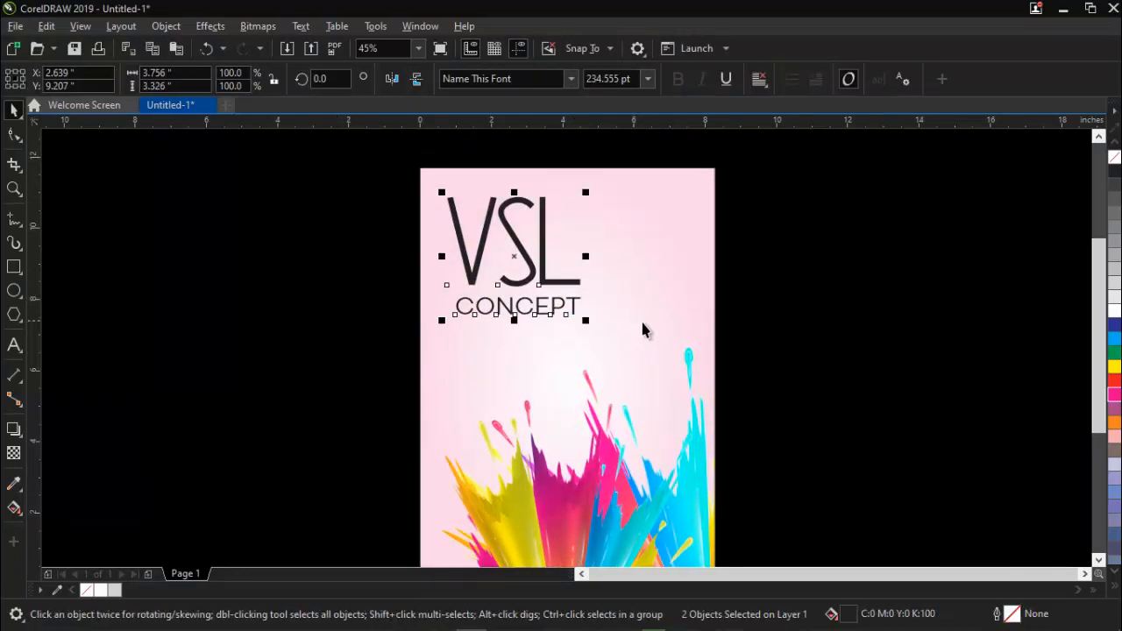
key("ctrl+g")
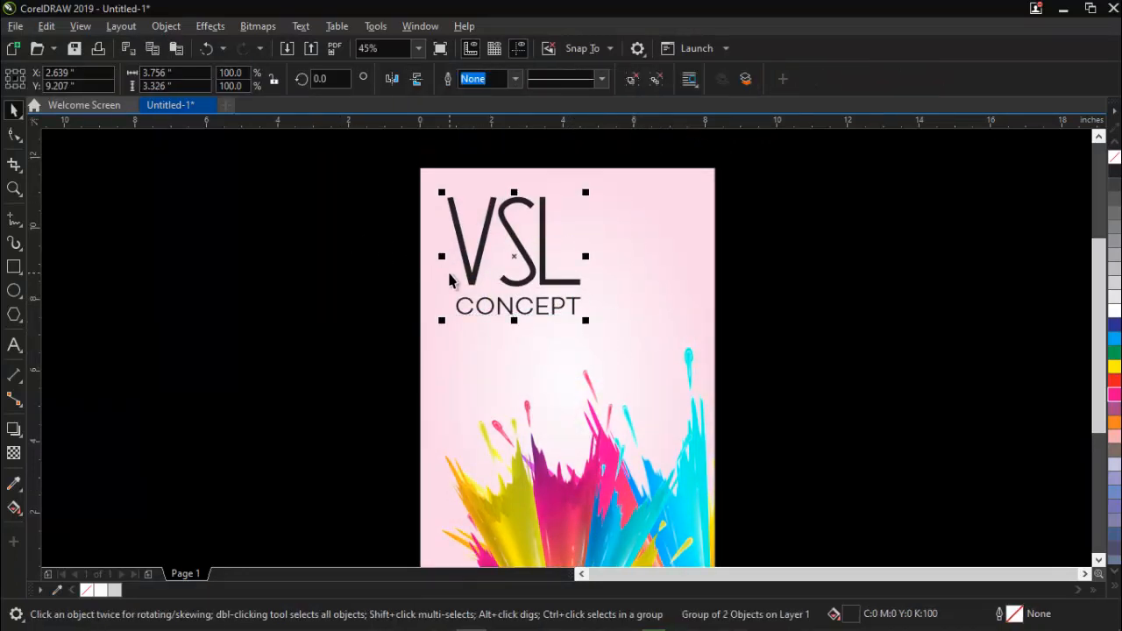
left_click(283, 269)
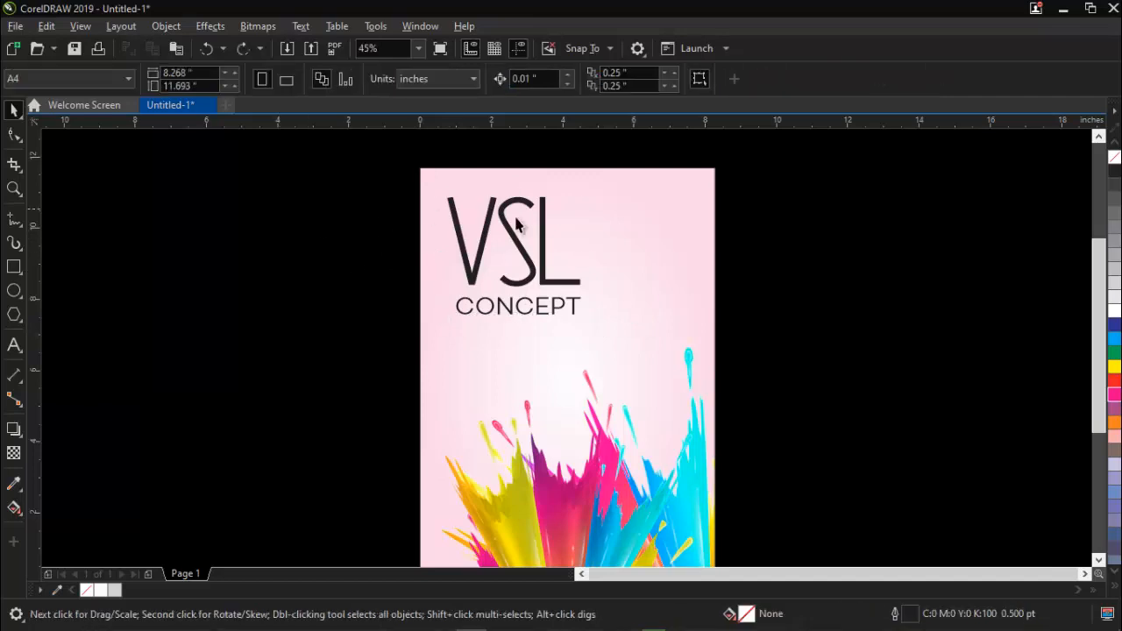
Select the VSL and CONCEPT text lines together and group them into one title.
left_click(453, 218)
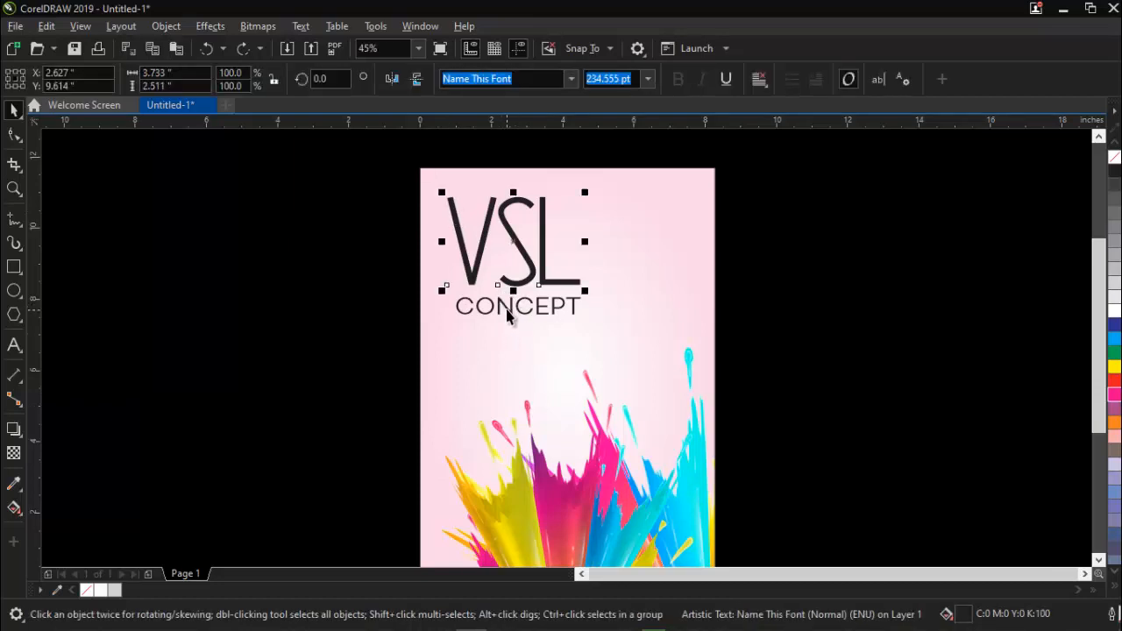
left_click(508, 308, "shift")
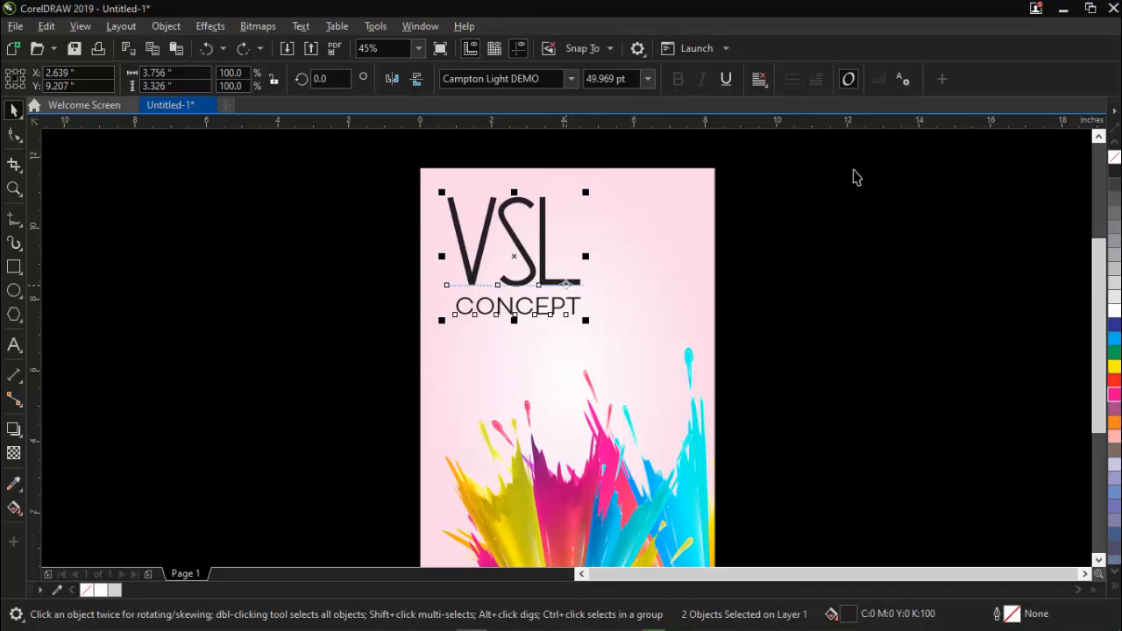
left_click(838, 263)
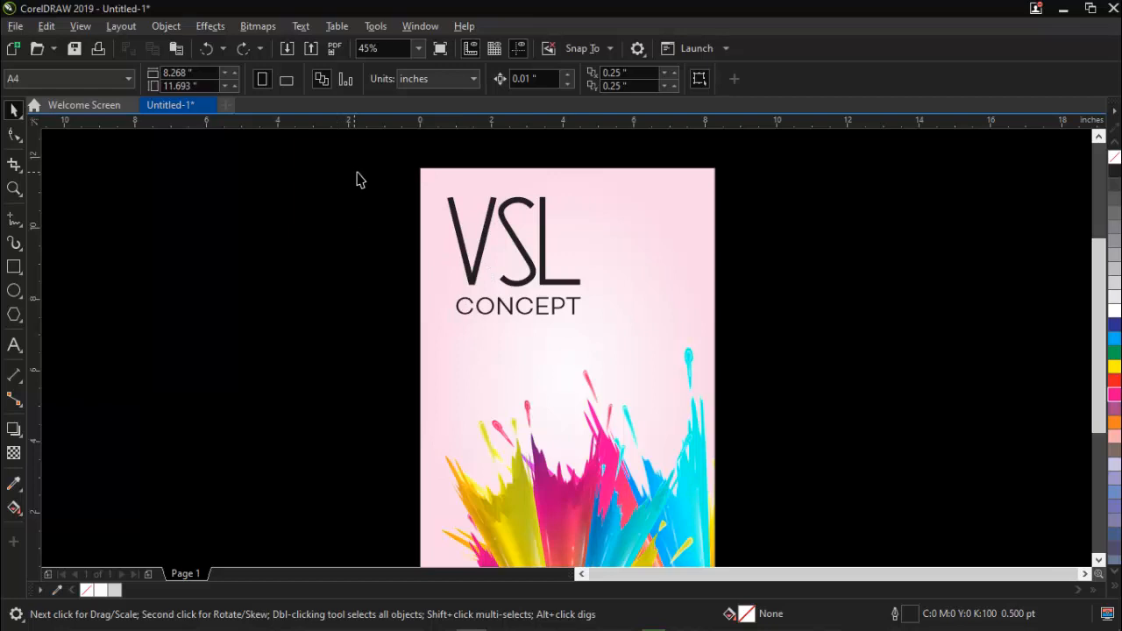
left_click_drag(355, 172, 631, 361)
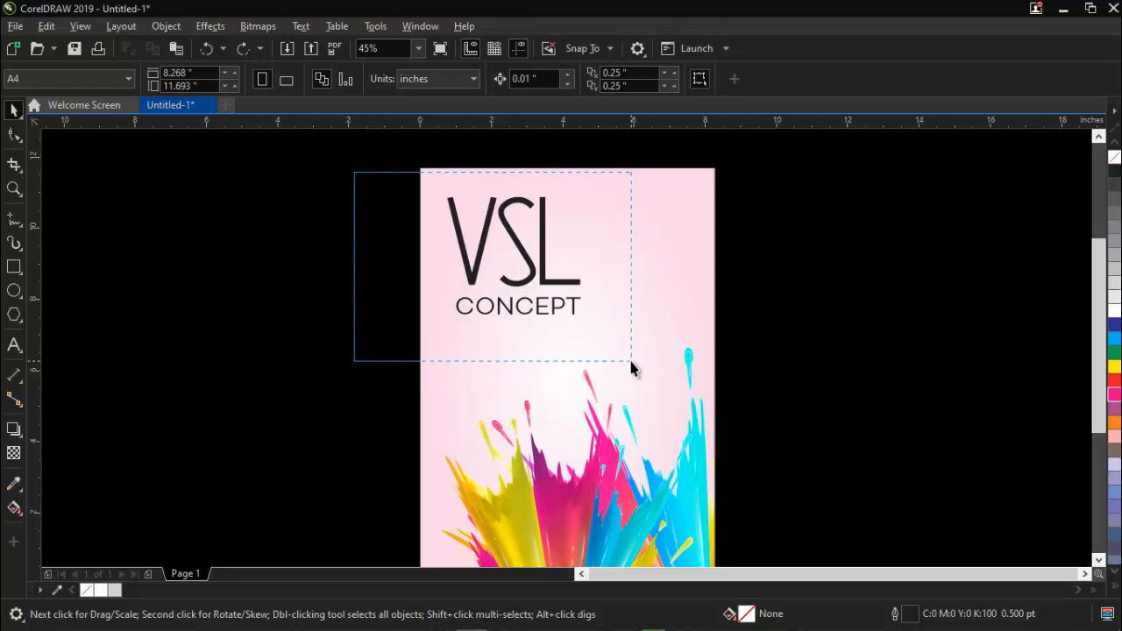
left_click_drag(632, 362, 636, 336)
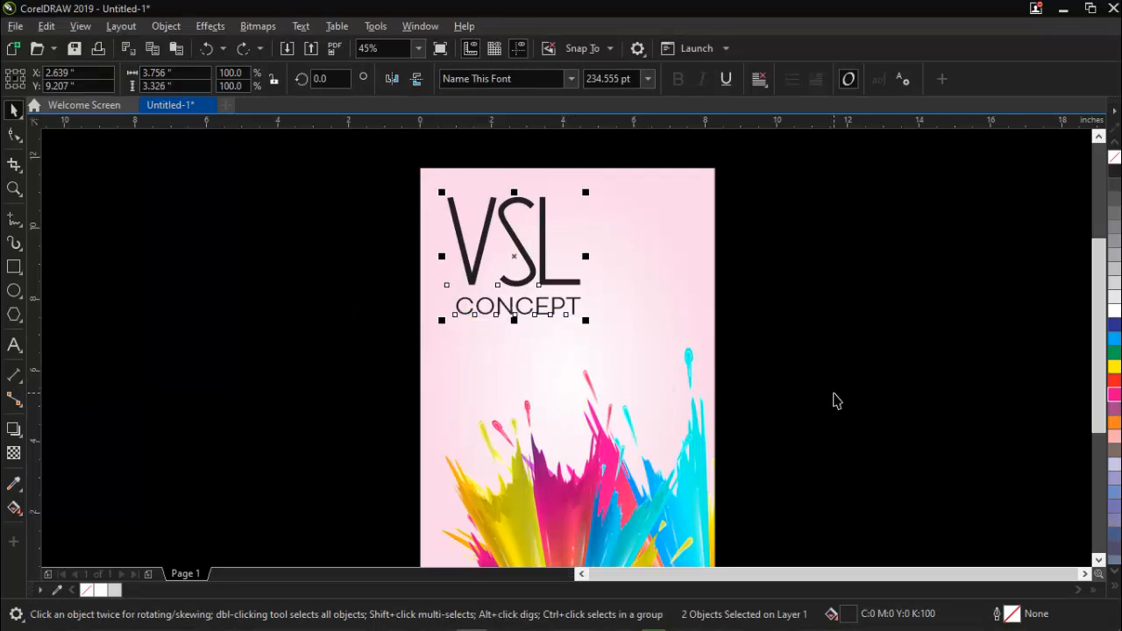
key("ctrl+g")
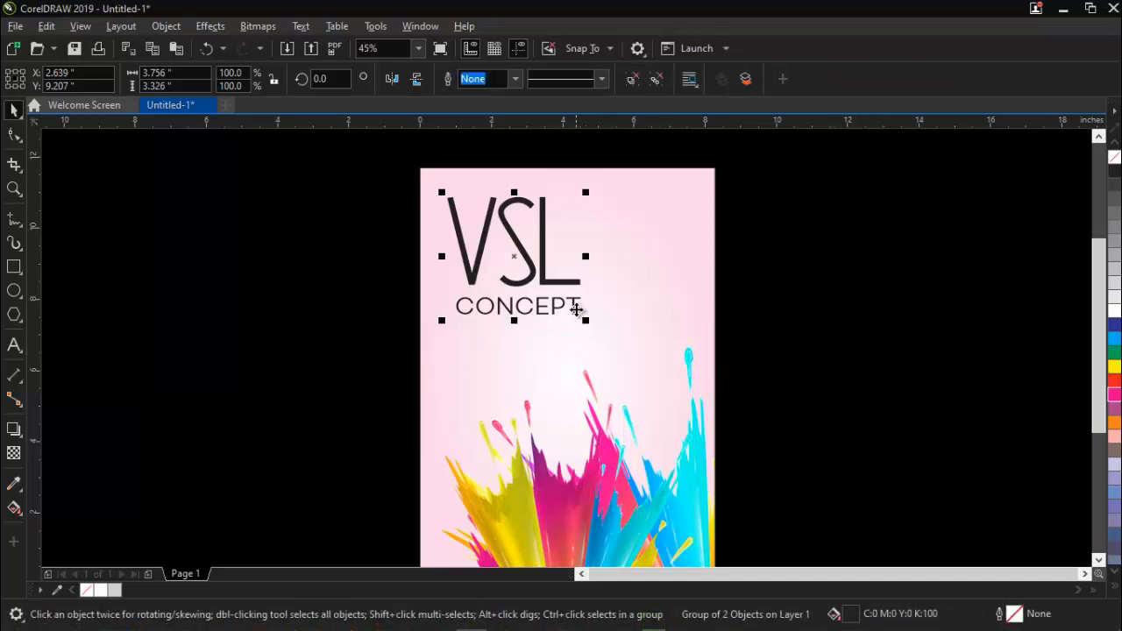
Enlarge the title group to about 5.95 × 5.27 inches and move it down so CONCEPT overlaps the colour splashes.
left_click_drag(585, 320, 666, 410)
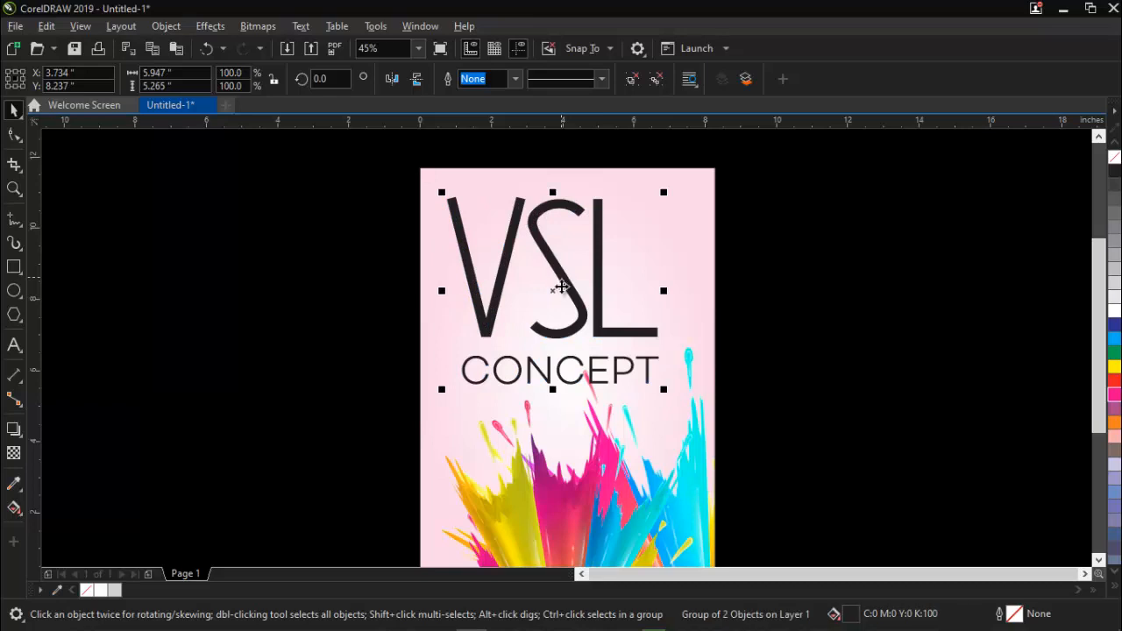
left_click_drag(561, 286, 569, 364)
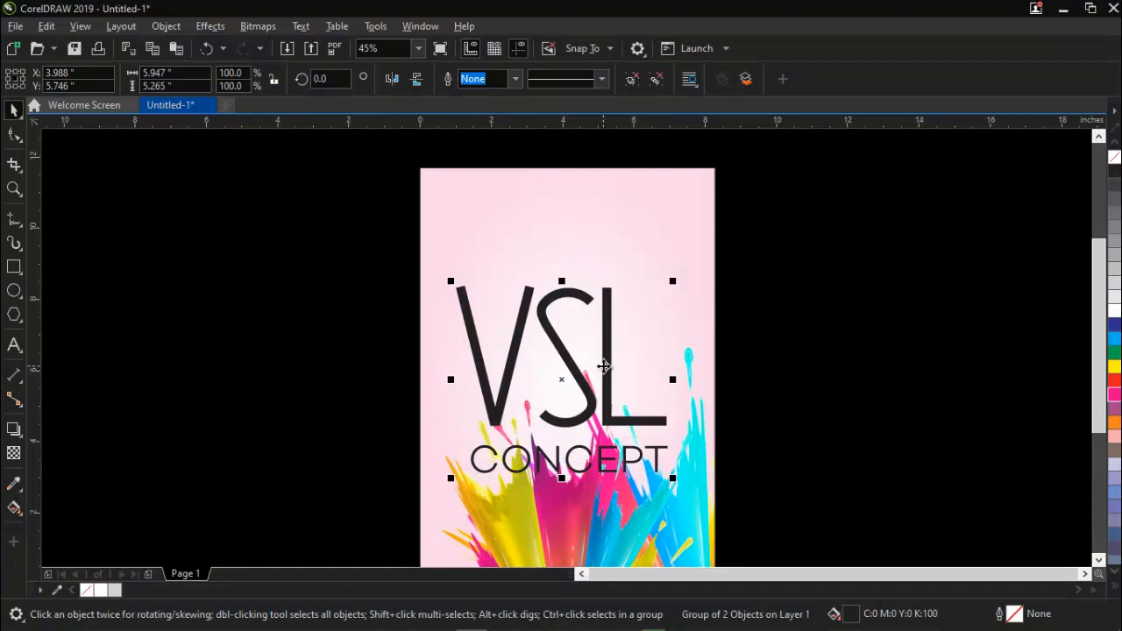
PowerClip the title group inside the background rectangle, placed at the page's upper right and running past its top edge.
scroll(604, 367, "down", 1)
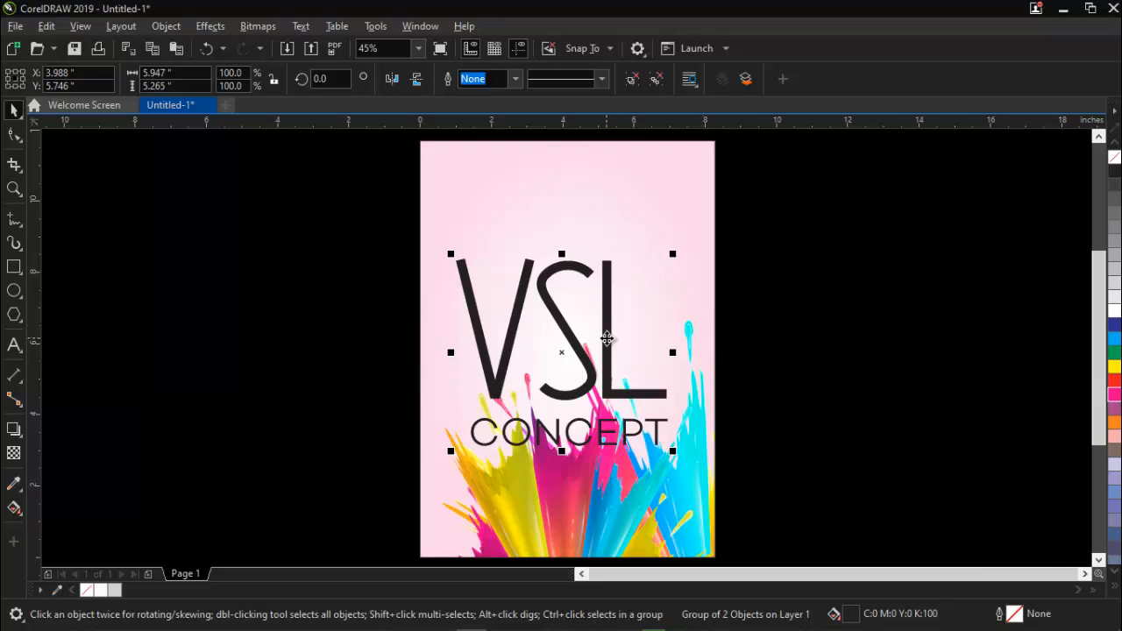
left_click_drag(607, 338, 625, 187)
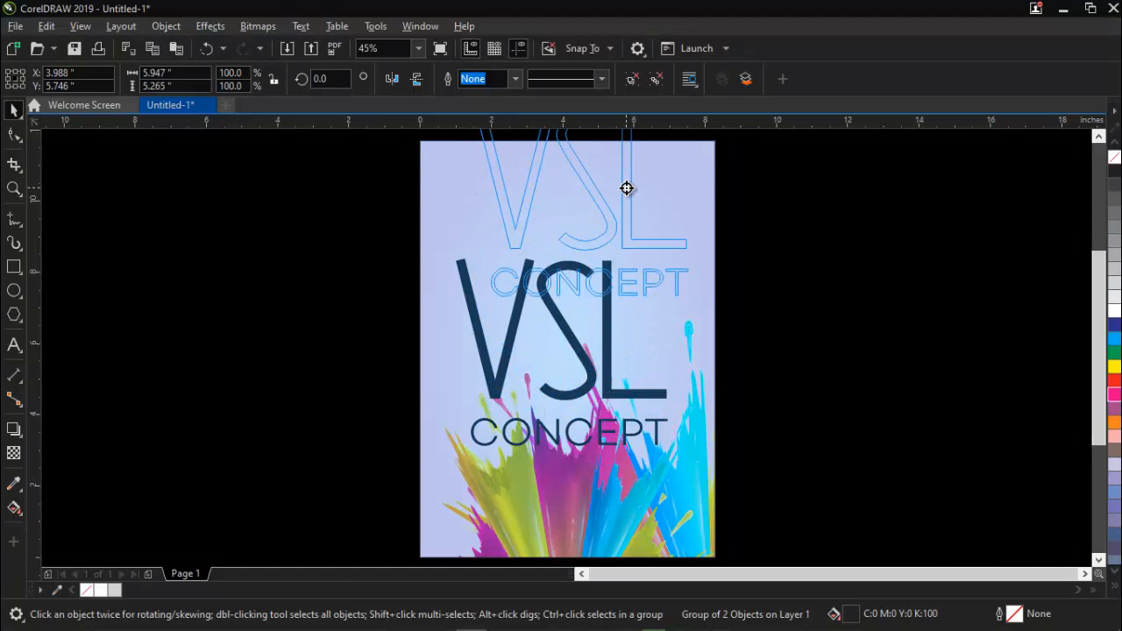
left_click_drag(626, 187, 653, 192)
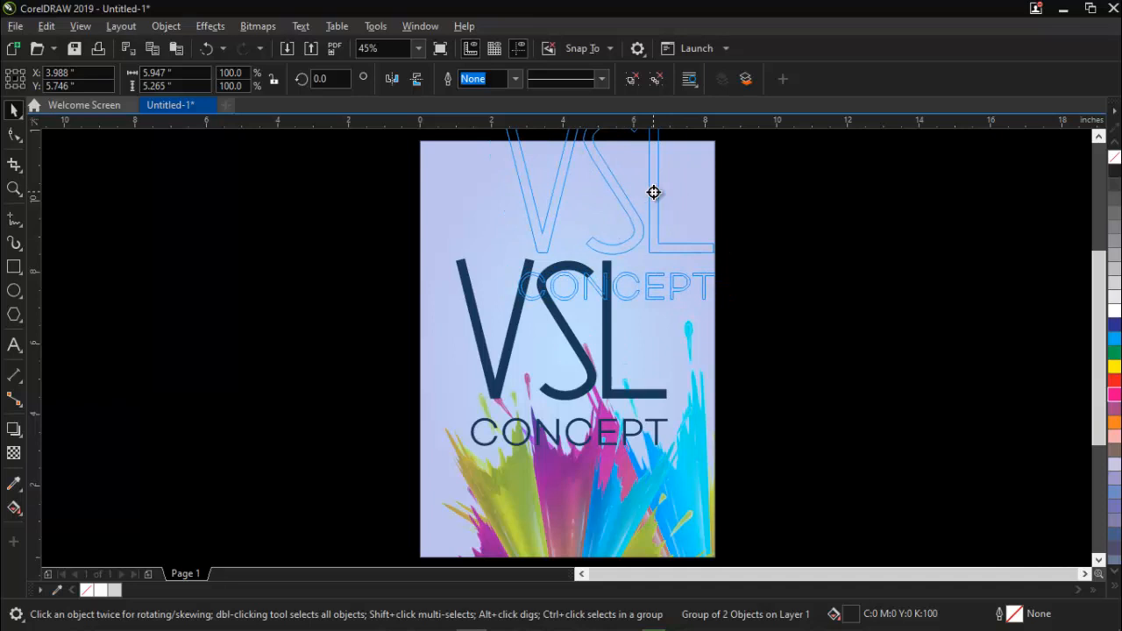
left_click_drag(653, 192, 653, 191)
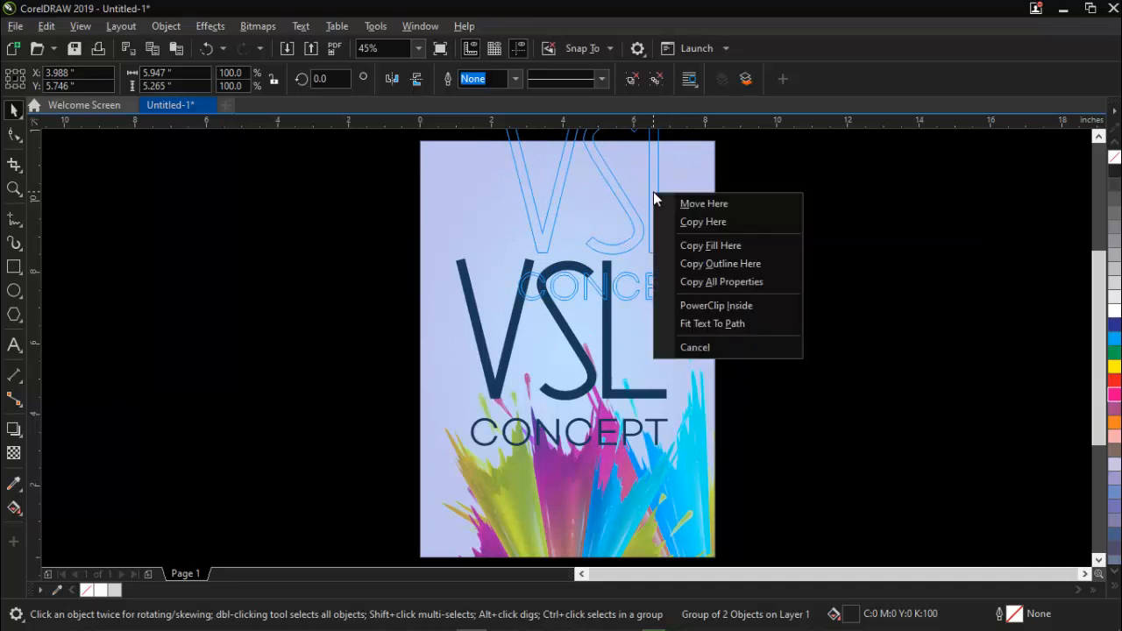
left_click(714, 309)
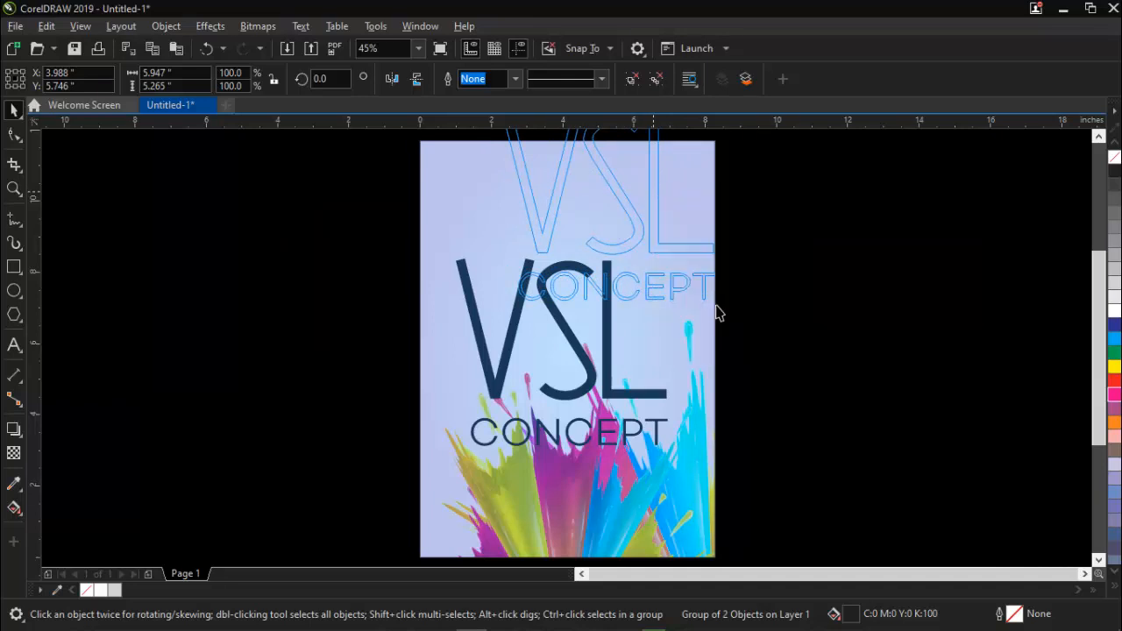
Open the background's PowerClip contents for editing and place a duplicate of the title group mid-page, at about X 4.265, Y 5.815 inches.
right_click(574, 254)
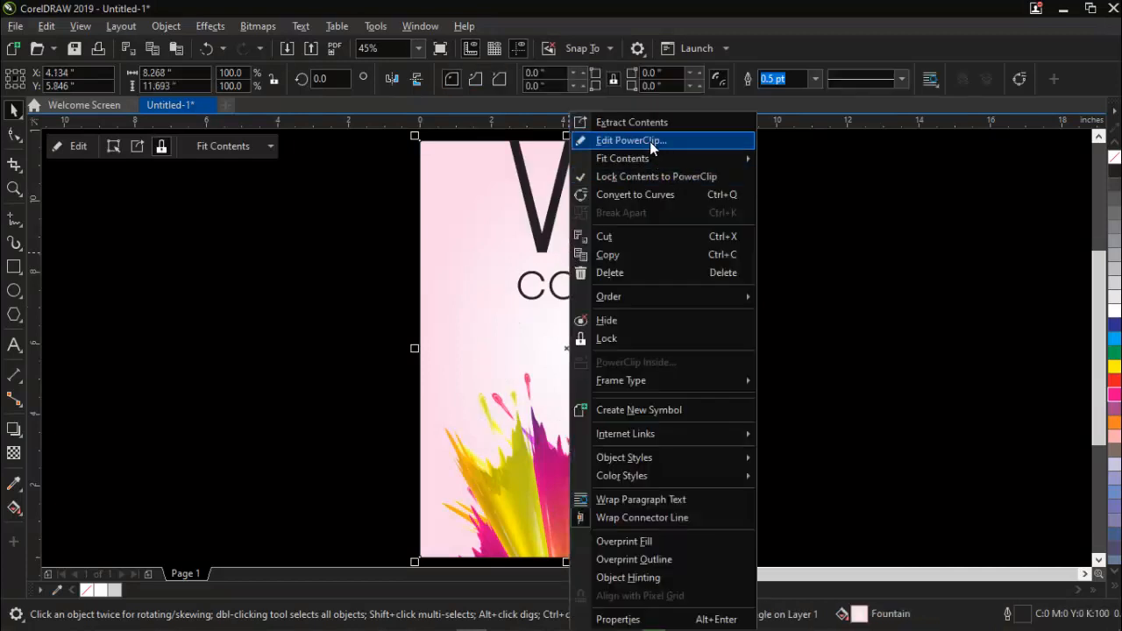
left_click(650, 141)
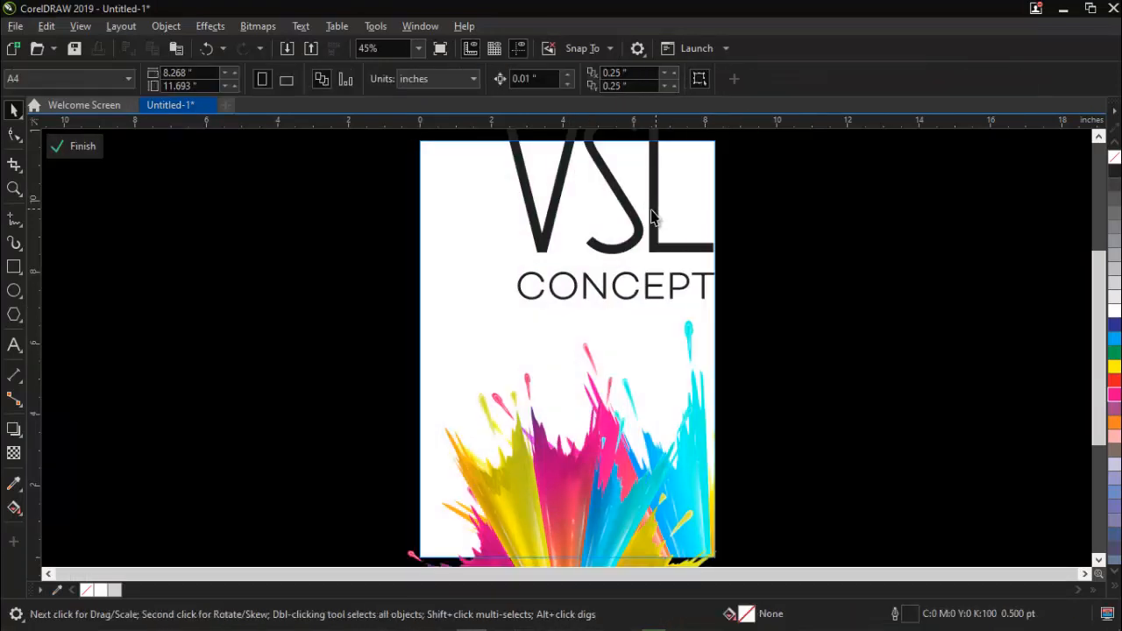
left_click(653, 209)
left_click(653, 209)
left_click(653, 208)
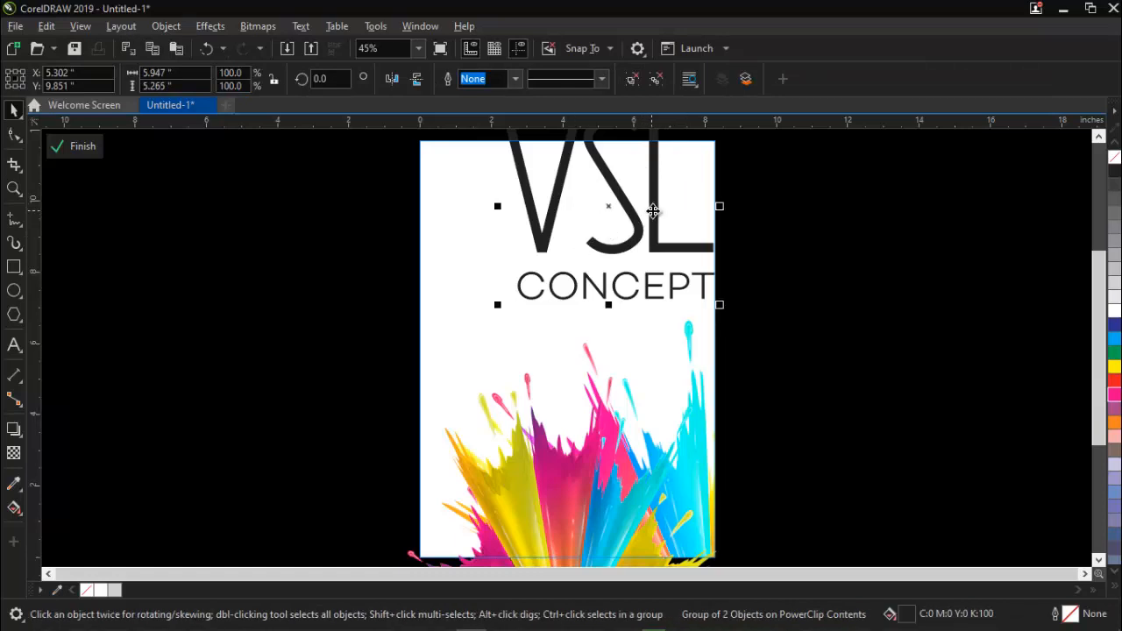
left_click_drag(648, 210, 620, 356)
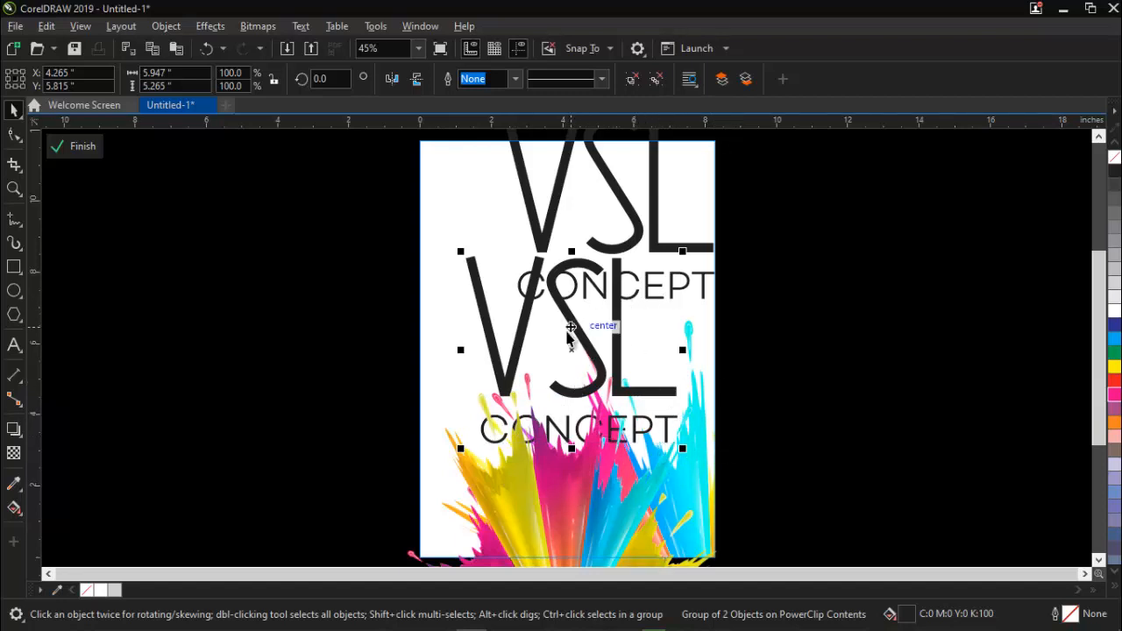
left_click(867, 252)
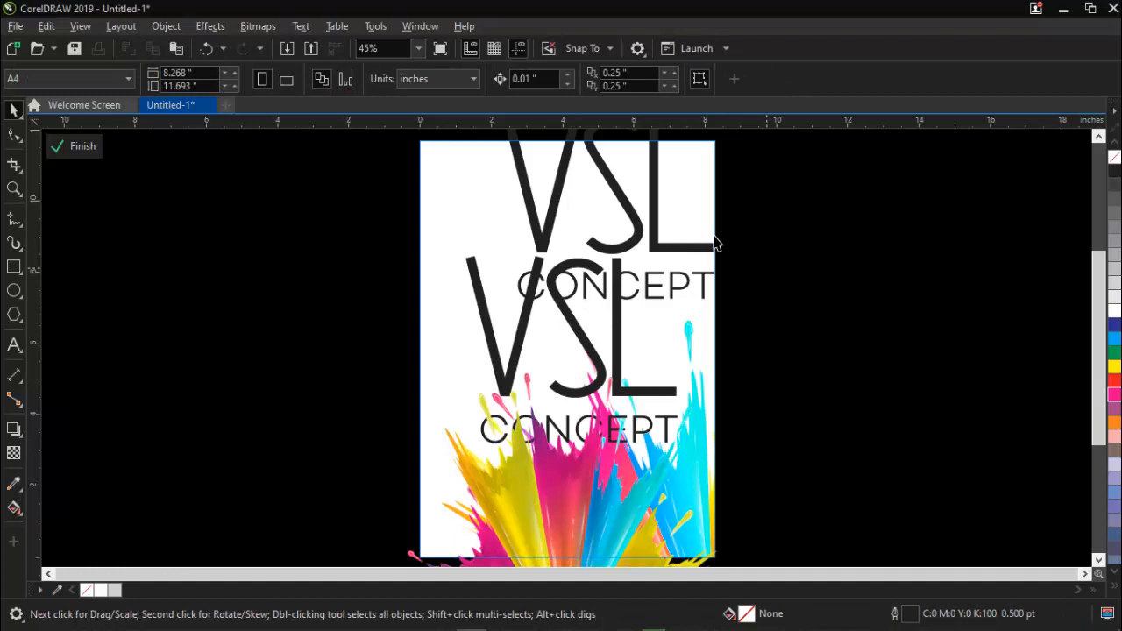
Fill the upper title group with white and apply a uniform transparency of 80 to it.
left_click(606, 175)
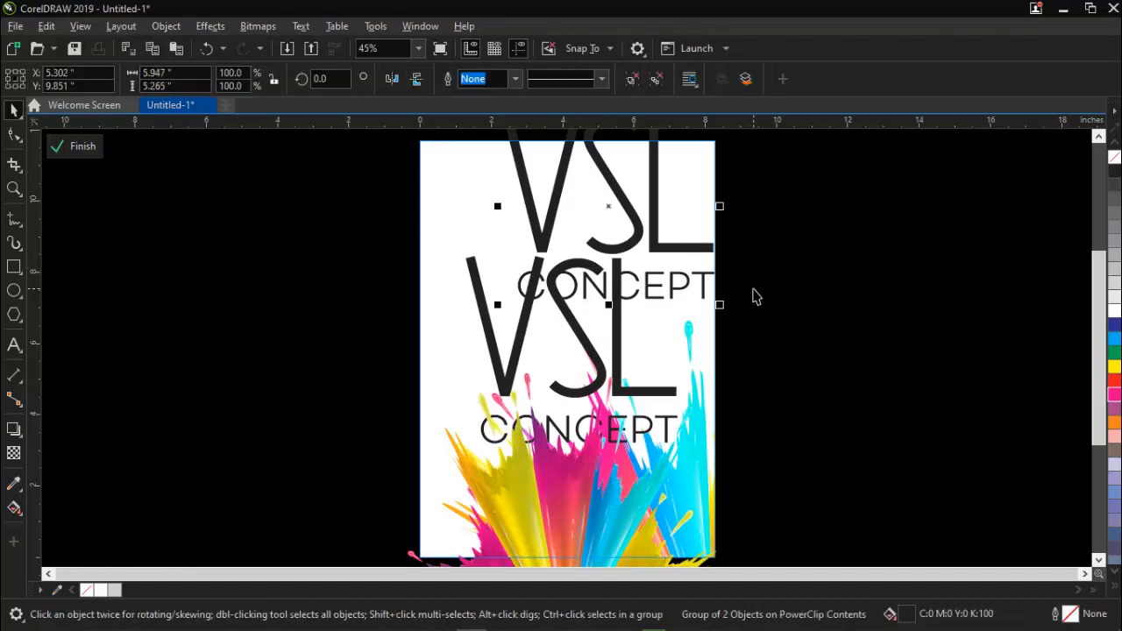
left_click(1116, 313)
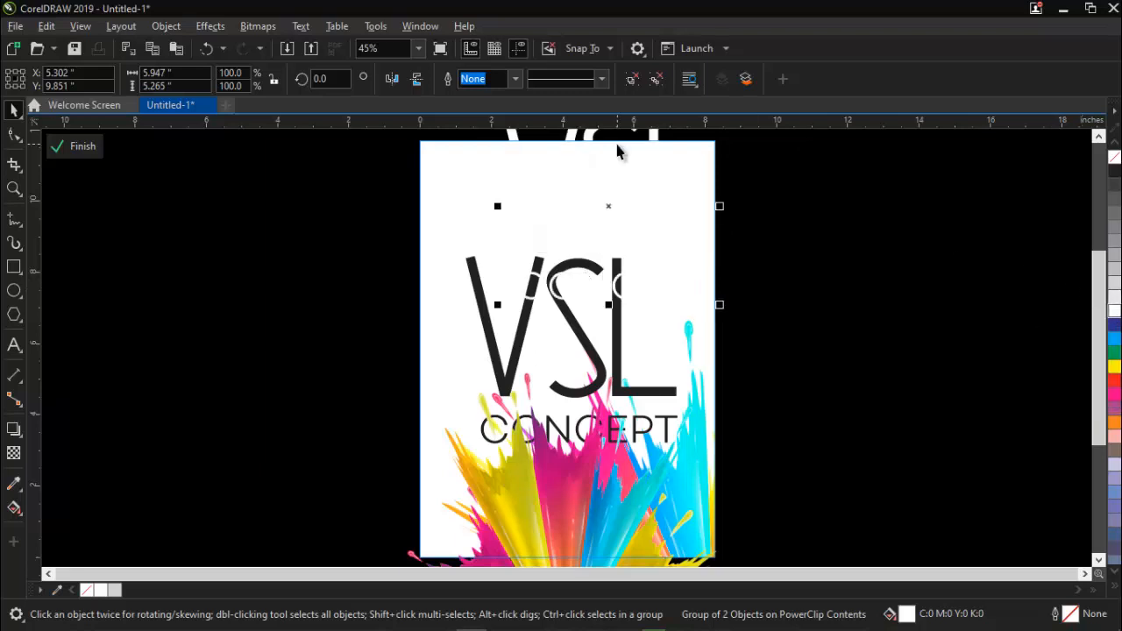
left_click(14, 454)
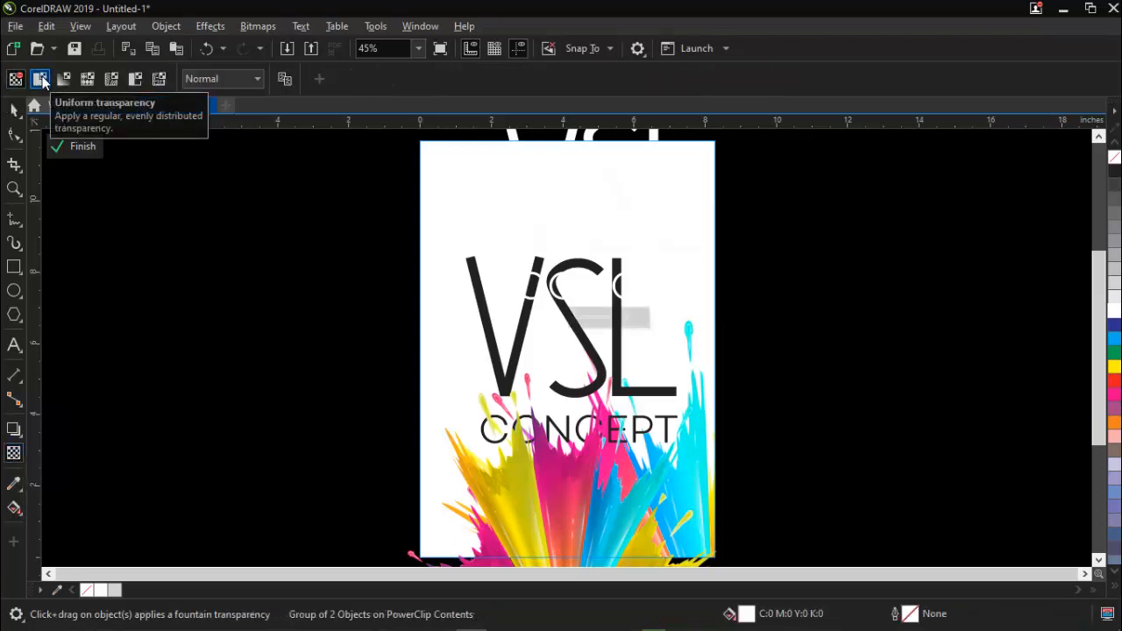
left_click(41, 80)
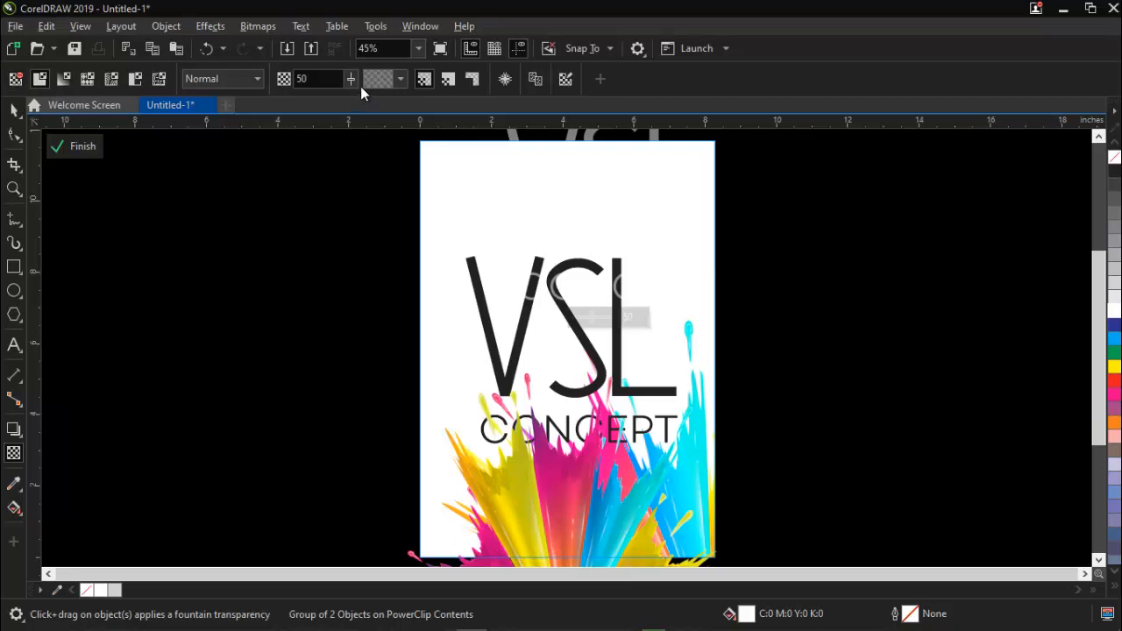
left_click_drag(351, 79, 372, 83)
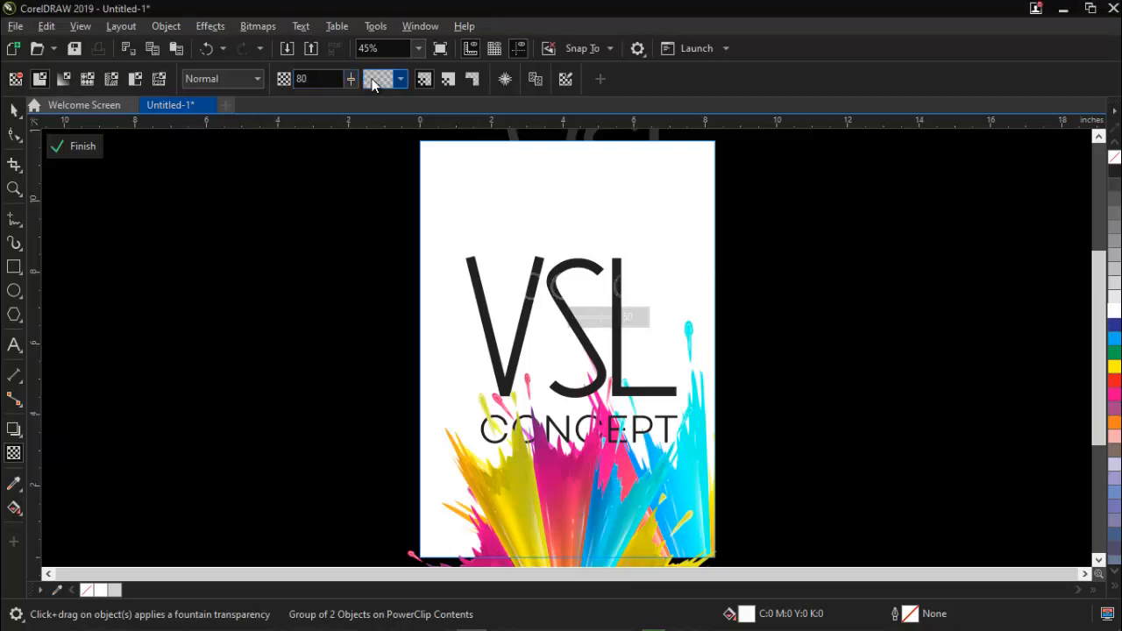
key("space")
left_click(654, 229)
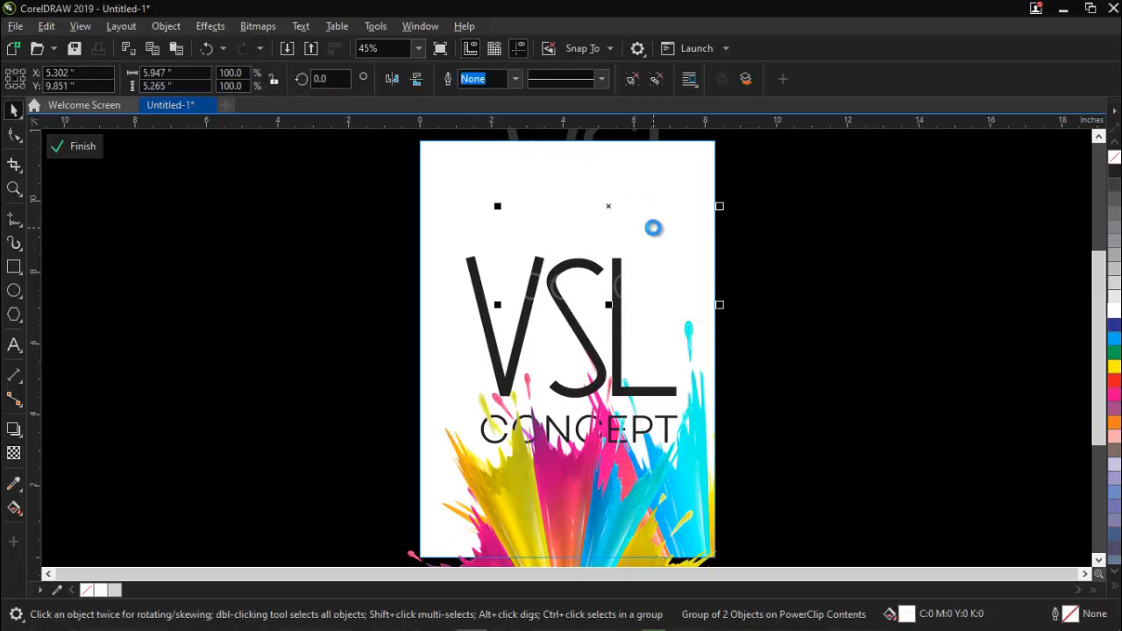
left_click(880, 230)
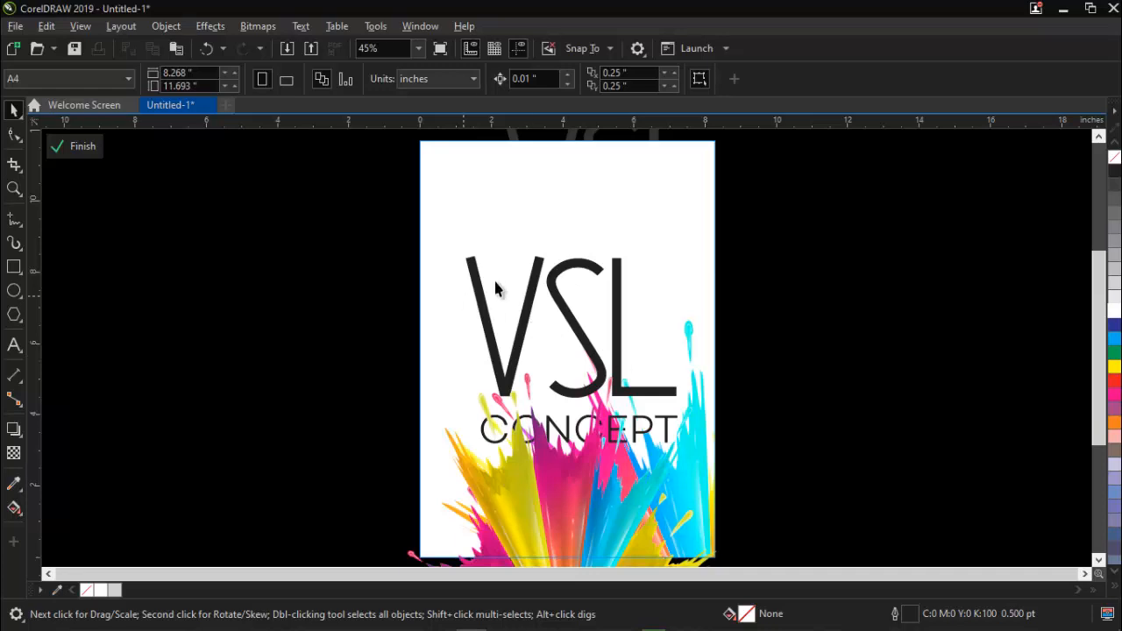
Ungroup the black title in the middle of the page into separate VSL and CONCEPT lines.
left_click(539, 274)
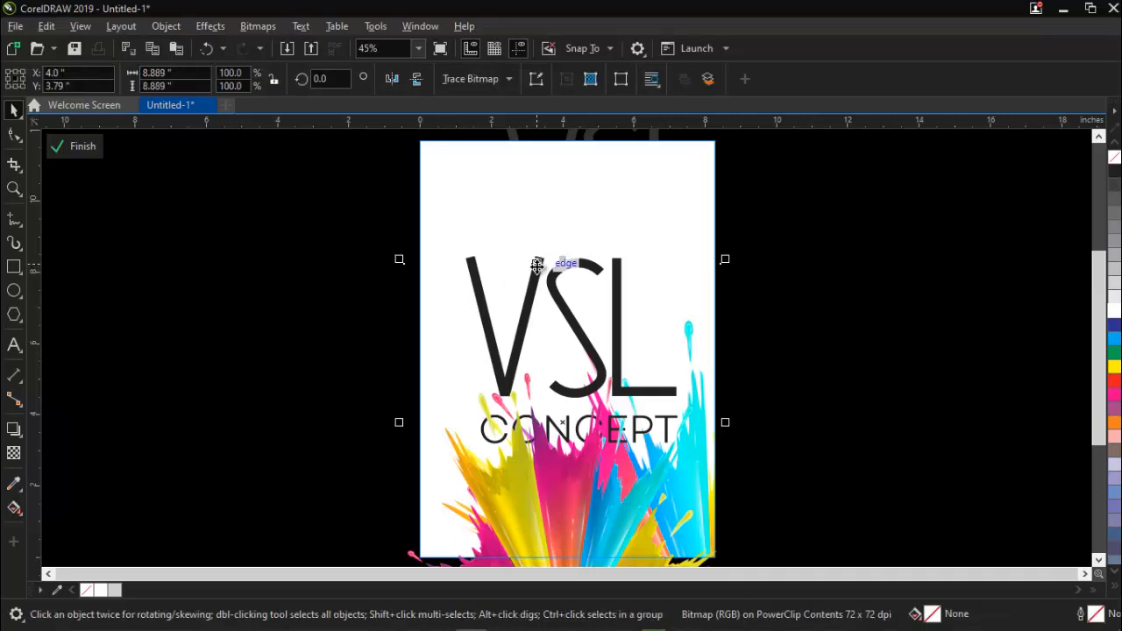
left_click(789, 251)
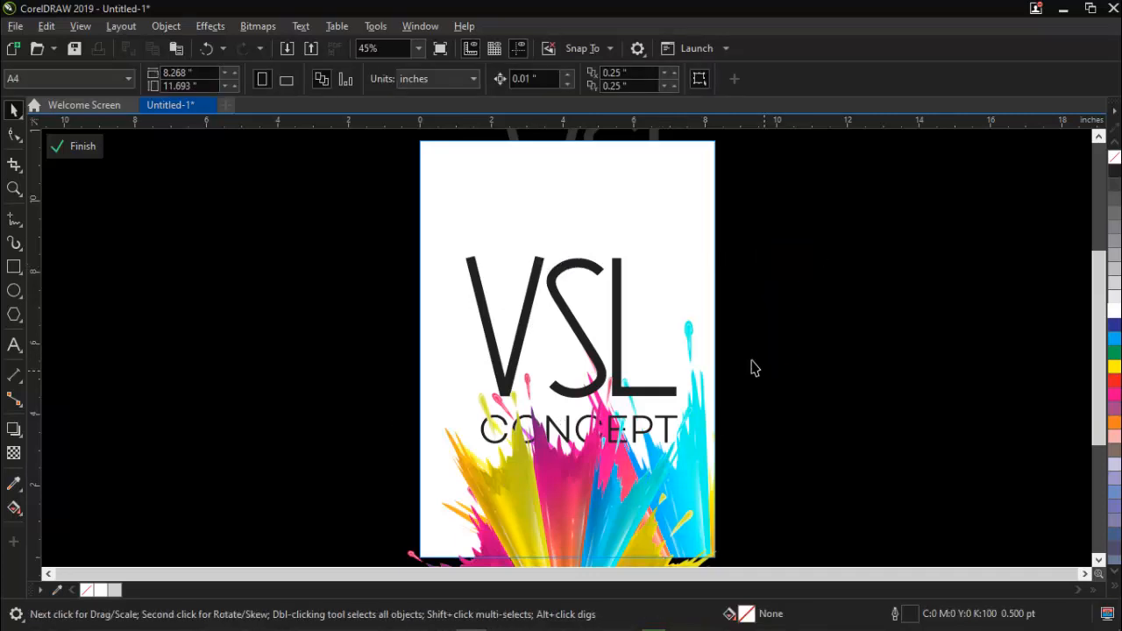
left_click(619, 263)
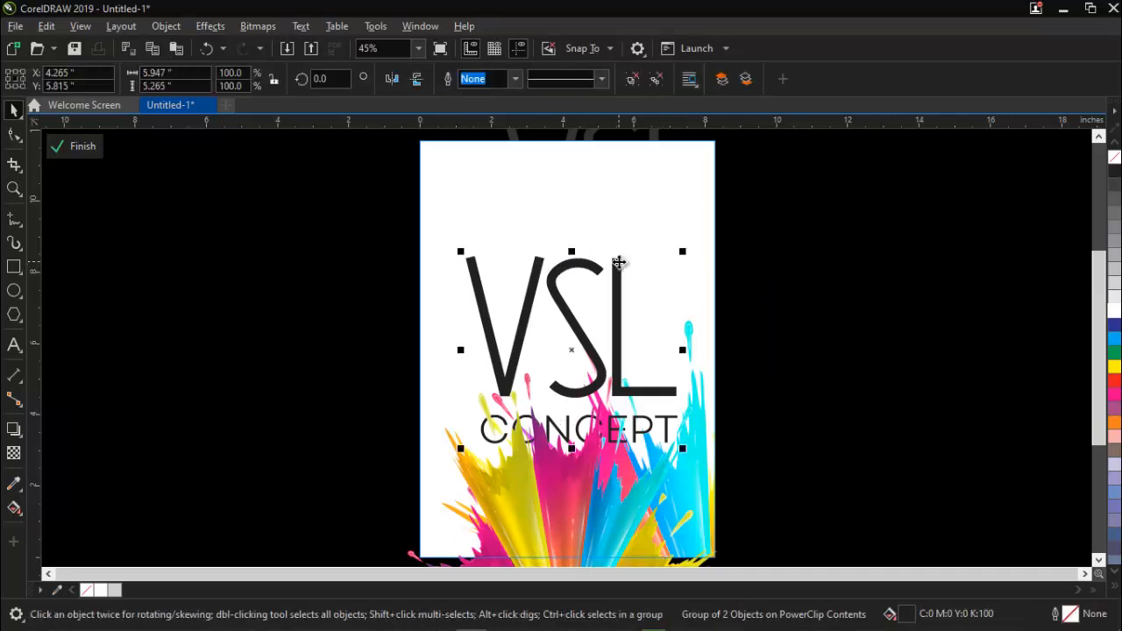
left_click(654, 82)
left_click(793, 261)
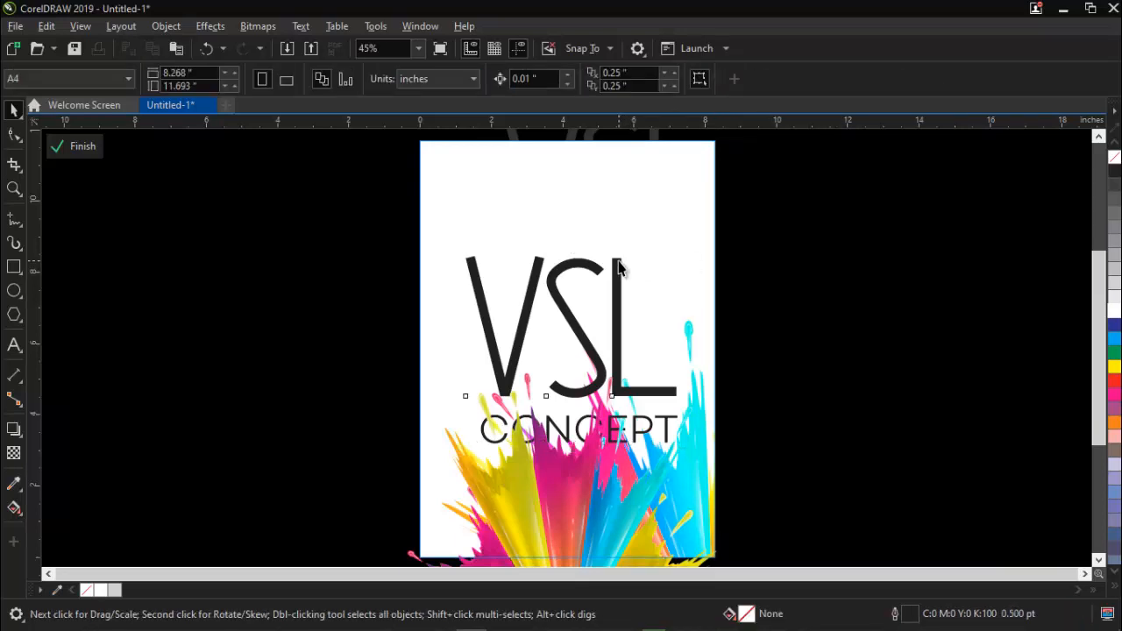
Recolour the VSL line with the dark yellow #CBB305 sampled from the yellow splash.
left_click(619, 265)
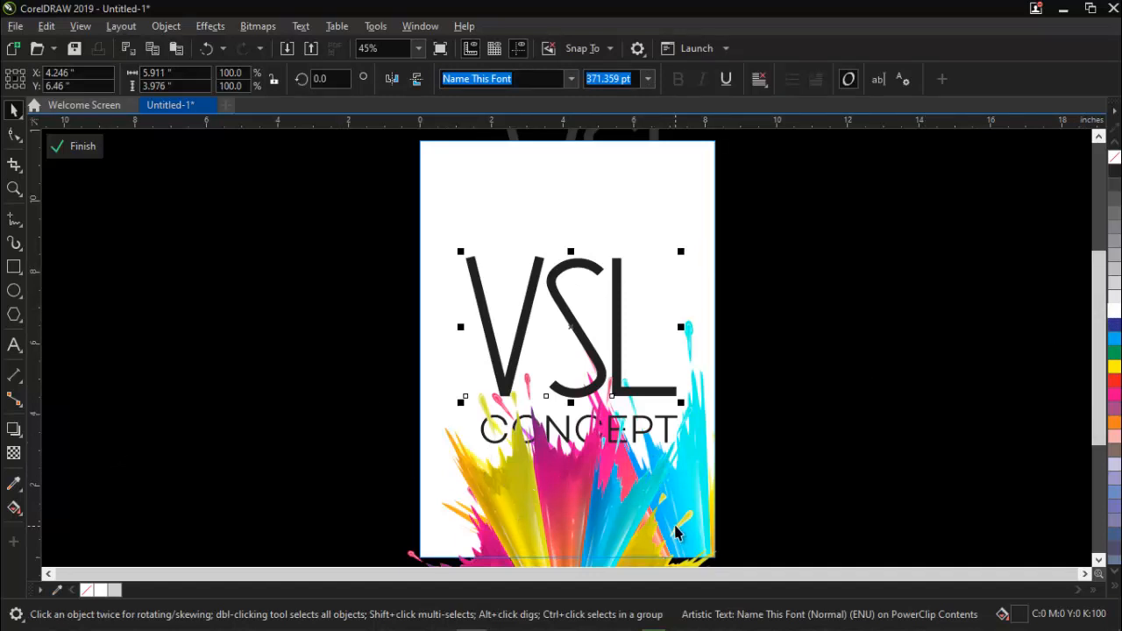
left_click(12, 483)
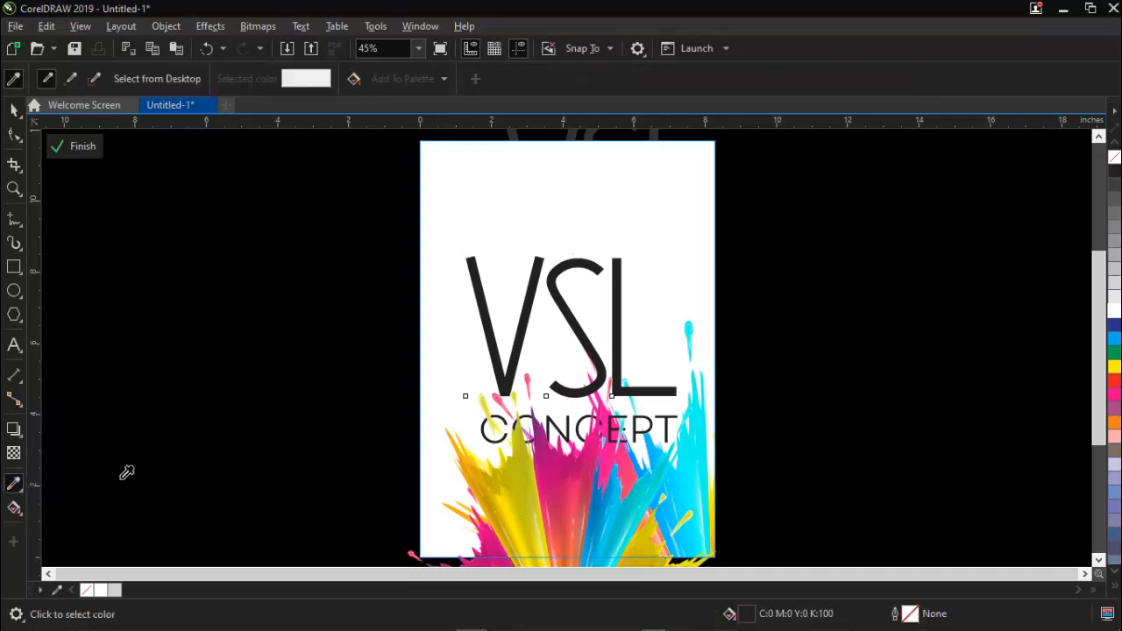
left_click(498, 485)
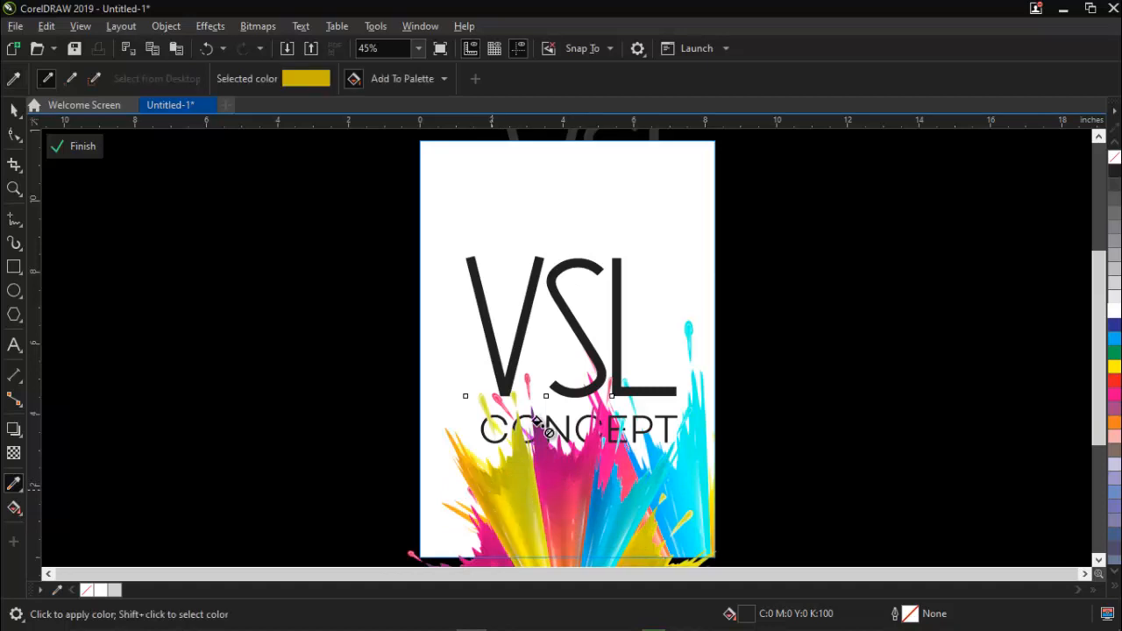
left_click(614, 261)
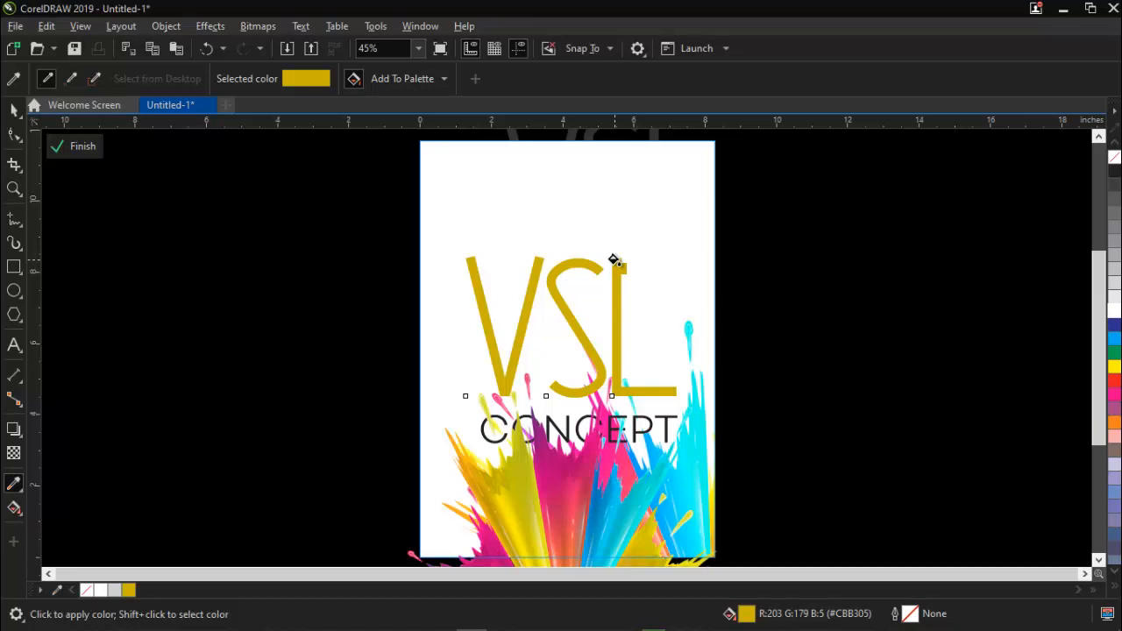
left_click(13, 109)
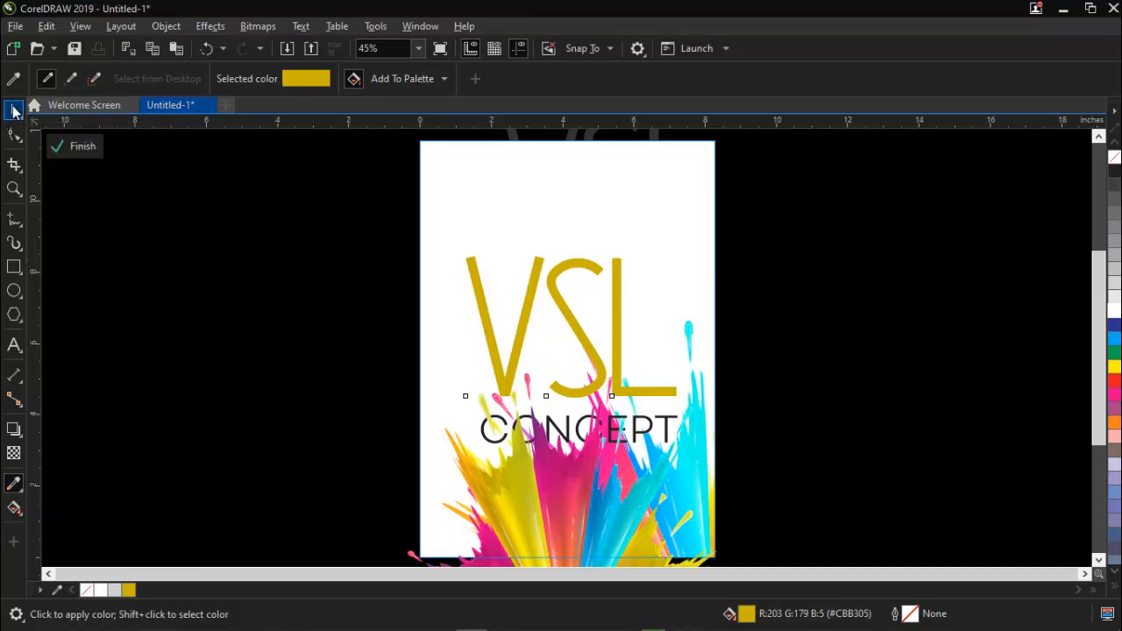
Finish editing the background's PowerClip contents, return to the page and leave the background deselected.
left_click(865, 351)
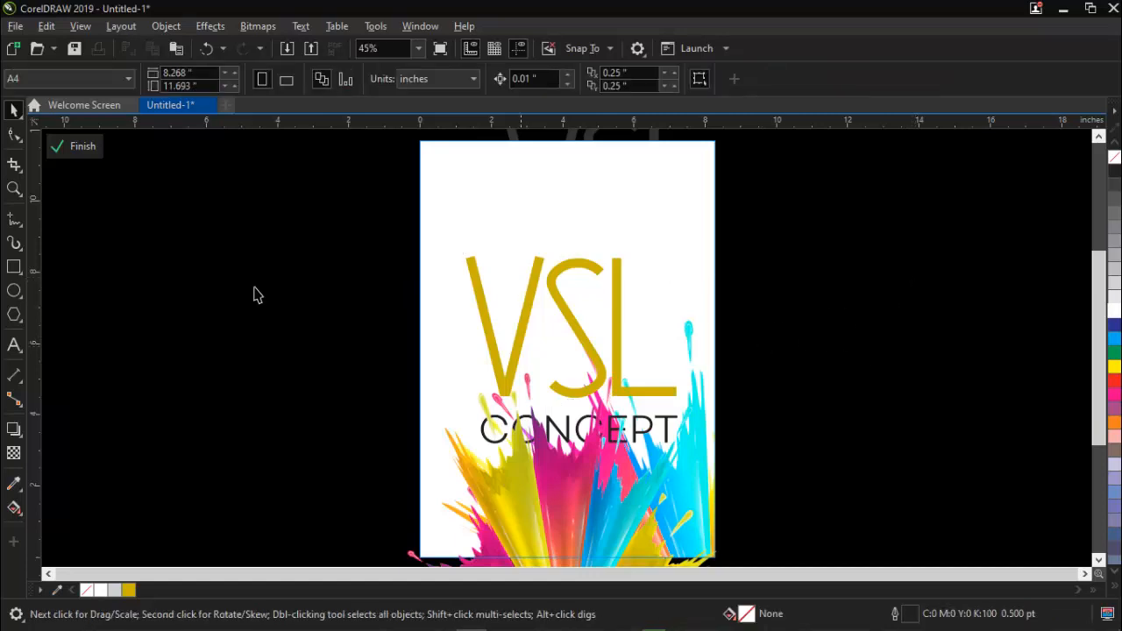
left_click(73, 148)
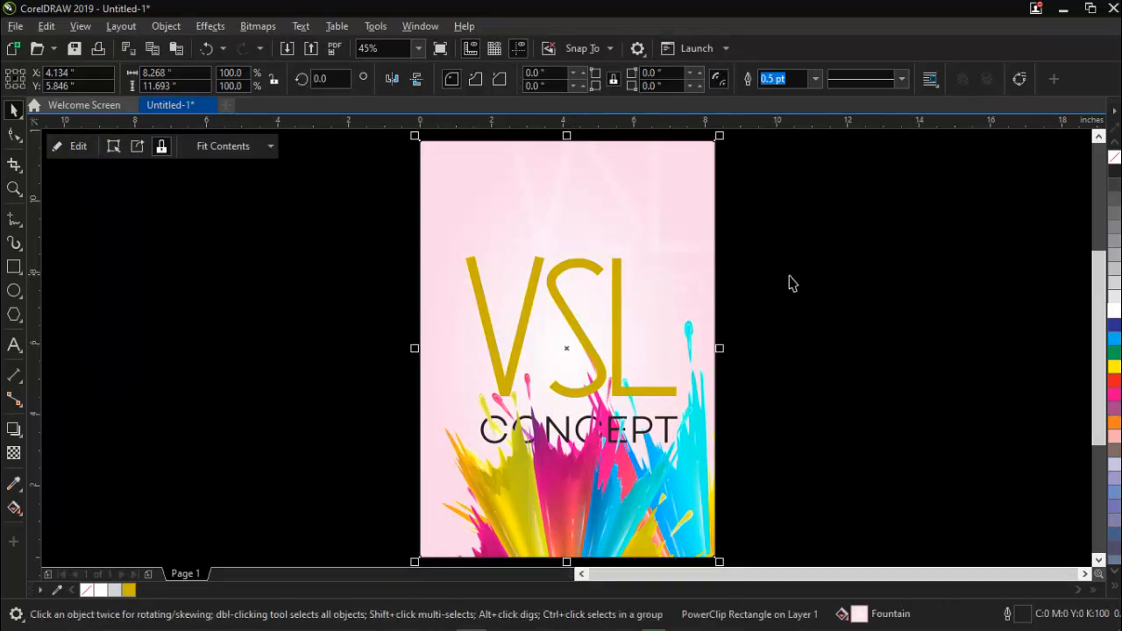
left_click_drag(855, 265, 832, 413)
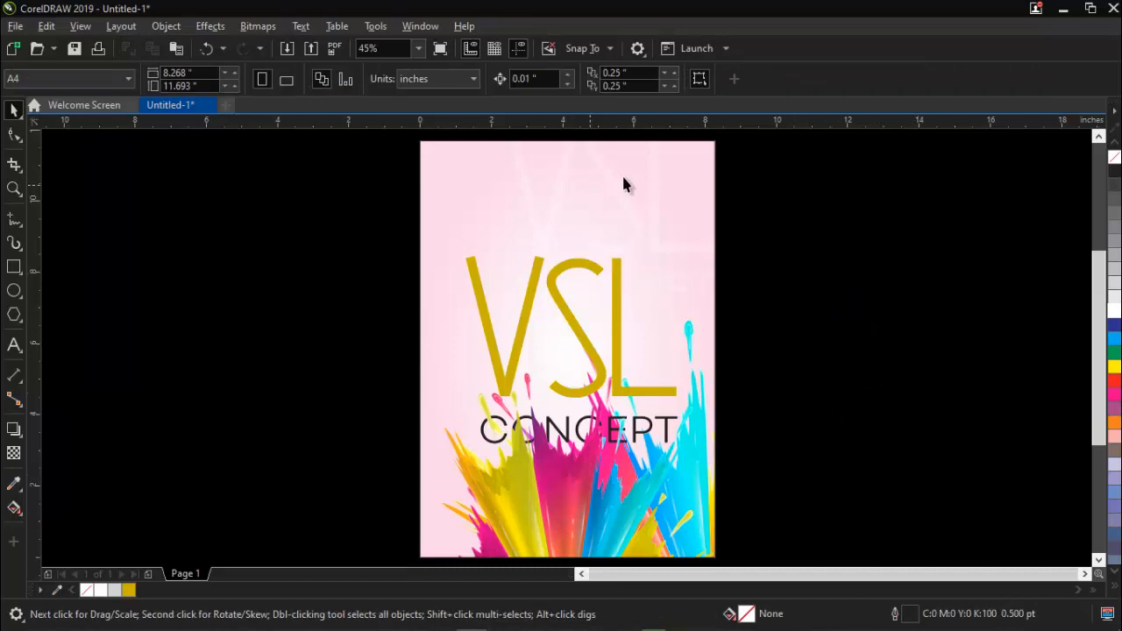
left_click(600, 186)
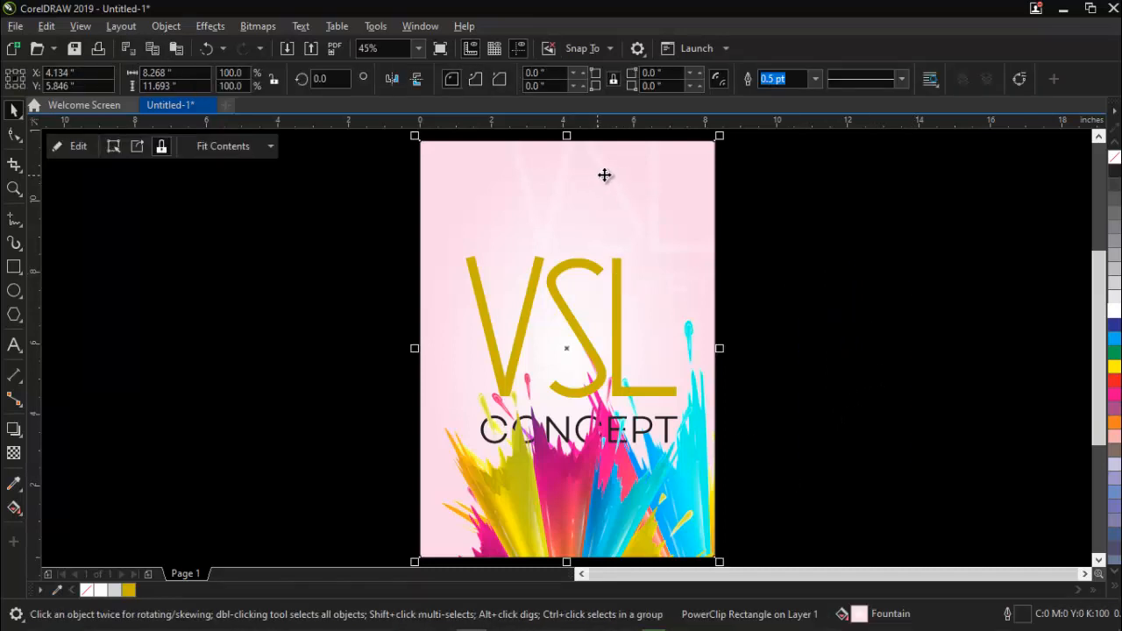
left_click_drag(895, 211, 840, 312)
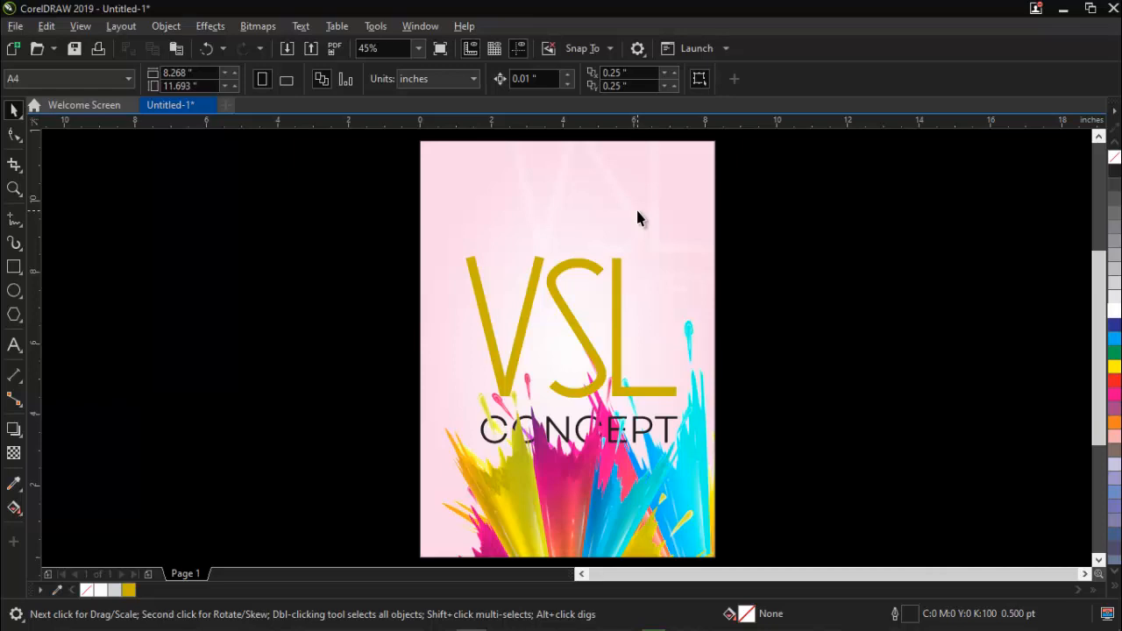
Move the faint white title group to the upper part of the page, at about X 4.172, Y 9.159 inches.
left_click(598, 161, "ctrl")
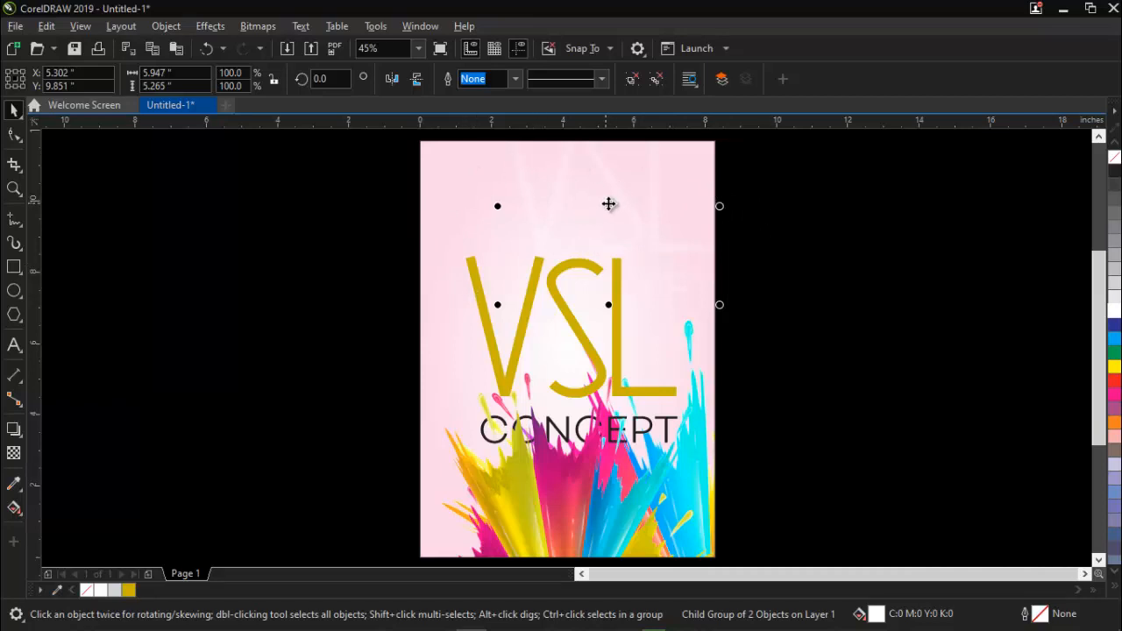
left_click_drag(609, 205, 585, 389)
key("shift+Page_Up")
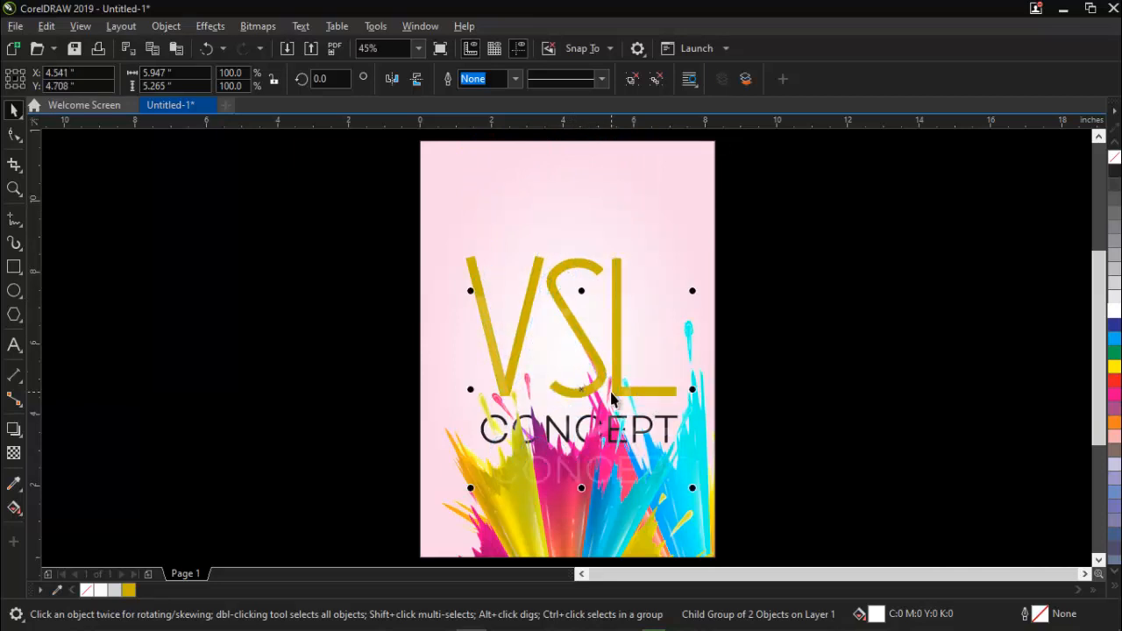
key("ctrl+z")
key("ctrl+z")
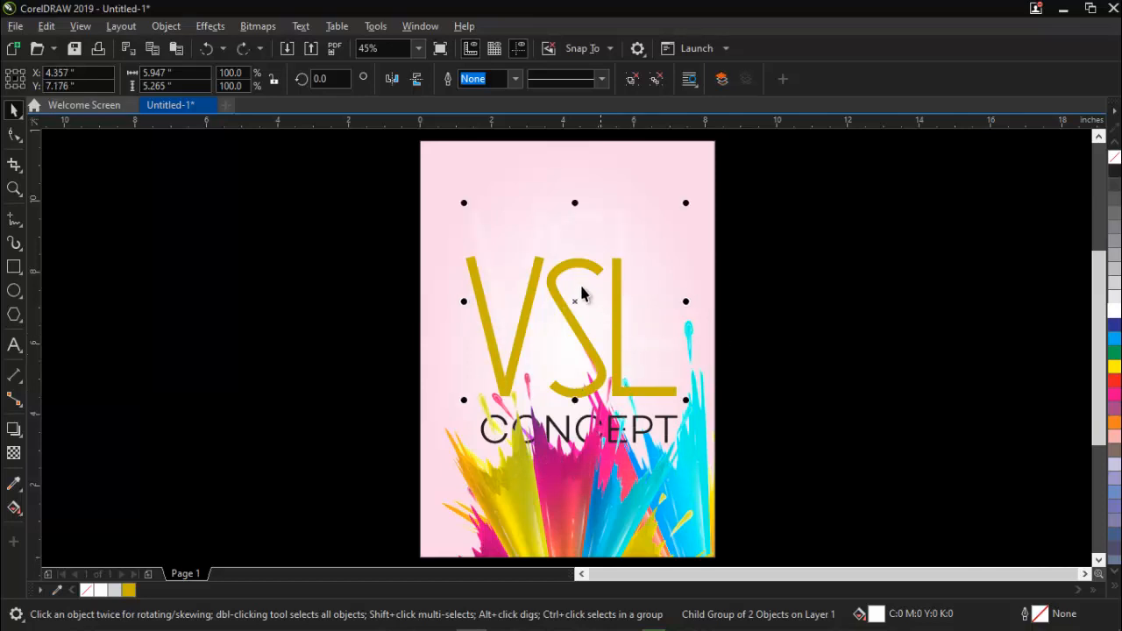
left_click_drag(578, 301, 568, 231)
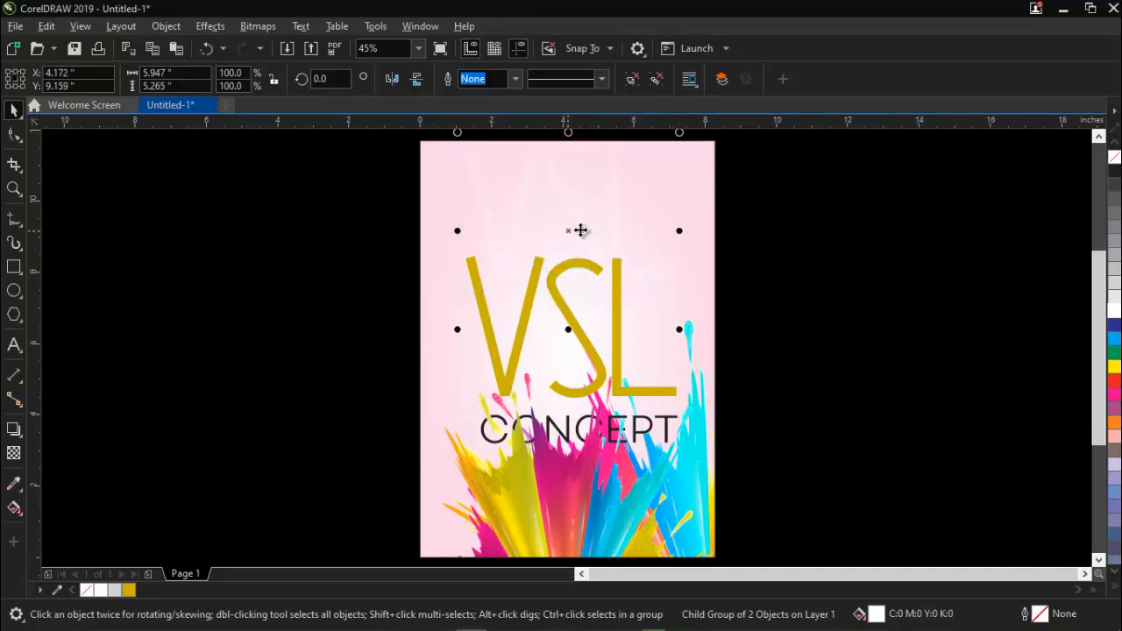
left_click(799, 288)
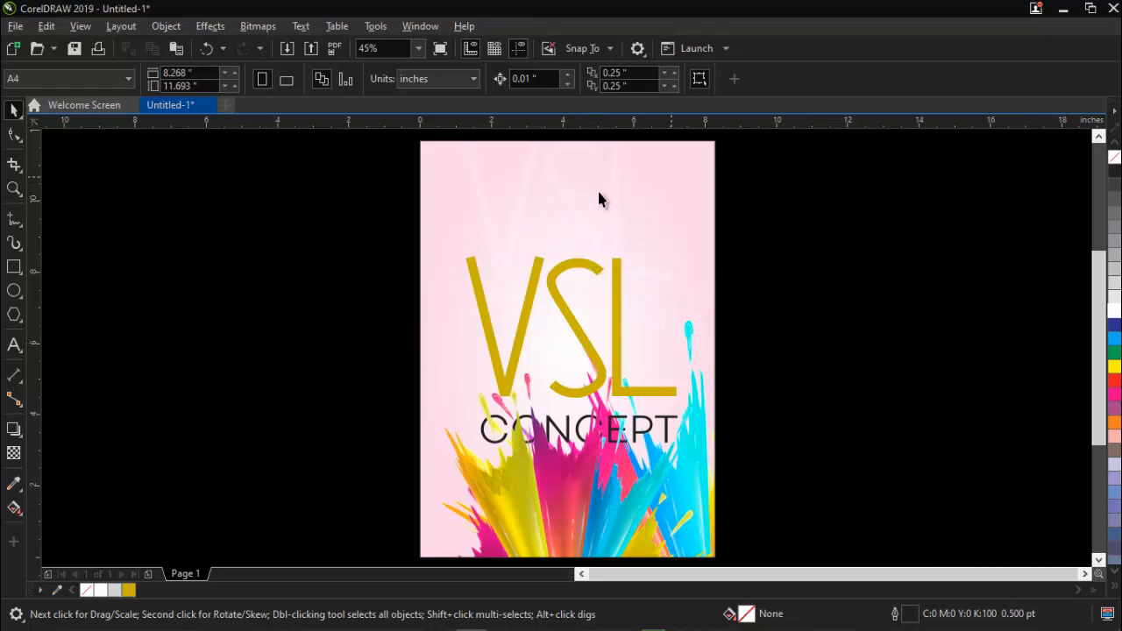
Remove the outline from the pink gradient background rectangle.
left_click(645, 219)
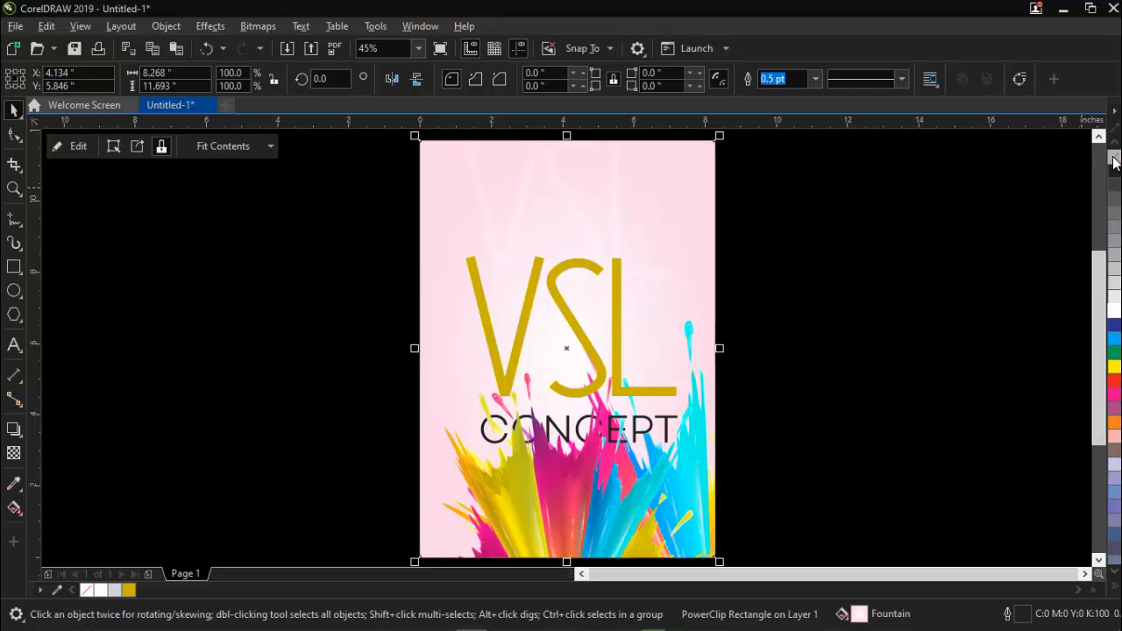
right_click(1115, 163)
left_click(872, 269)
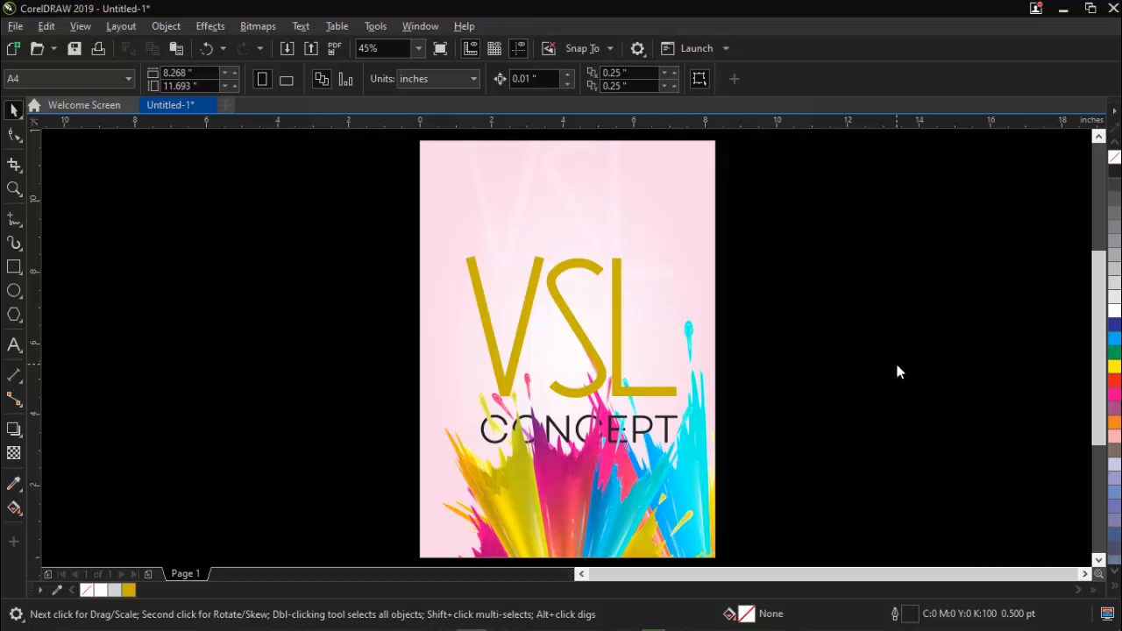
Save the drawing as a CDR file named "new class" in the dejolas folder.
key("ctrl+s")
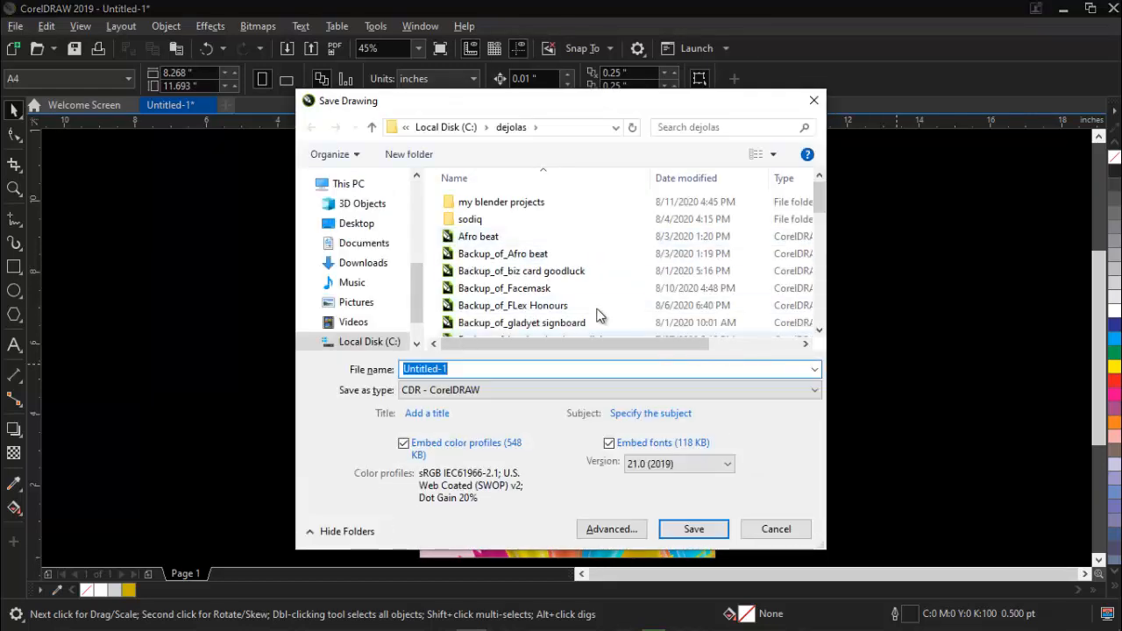
type("new")
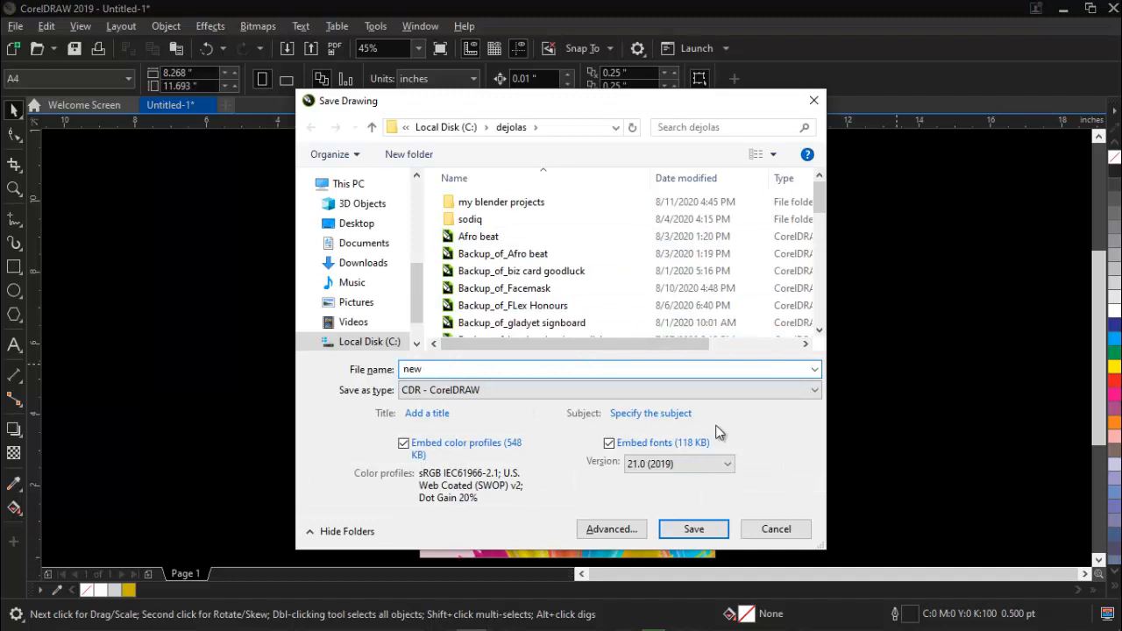
type(" click")
key("Return")
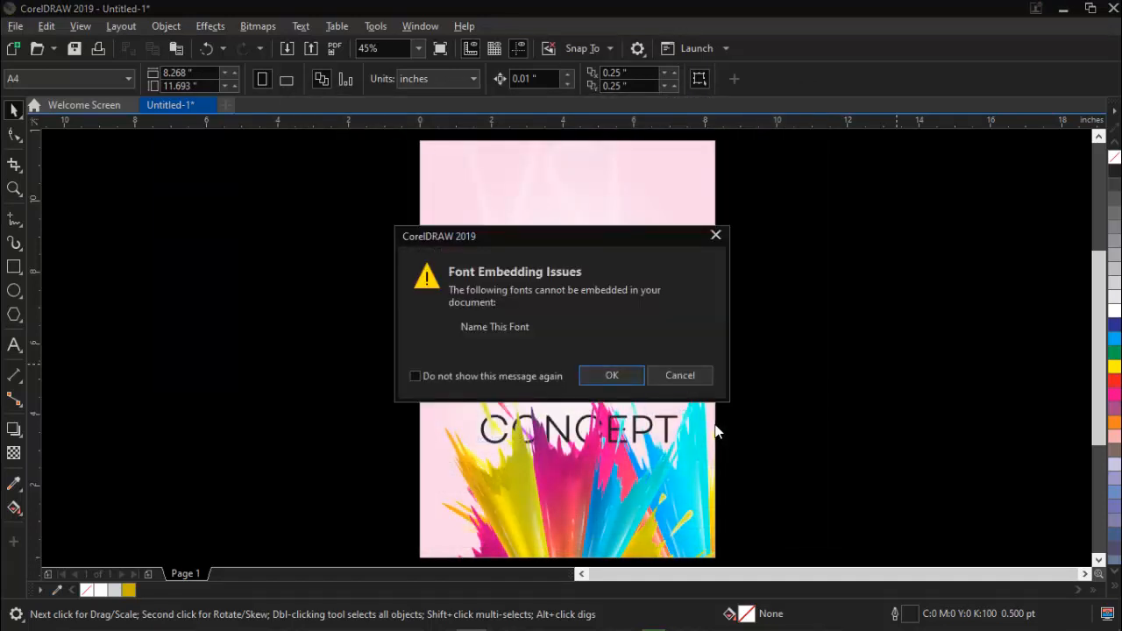
left_click(602, 375)
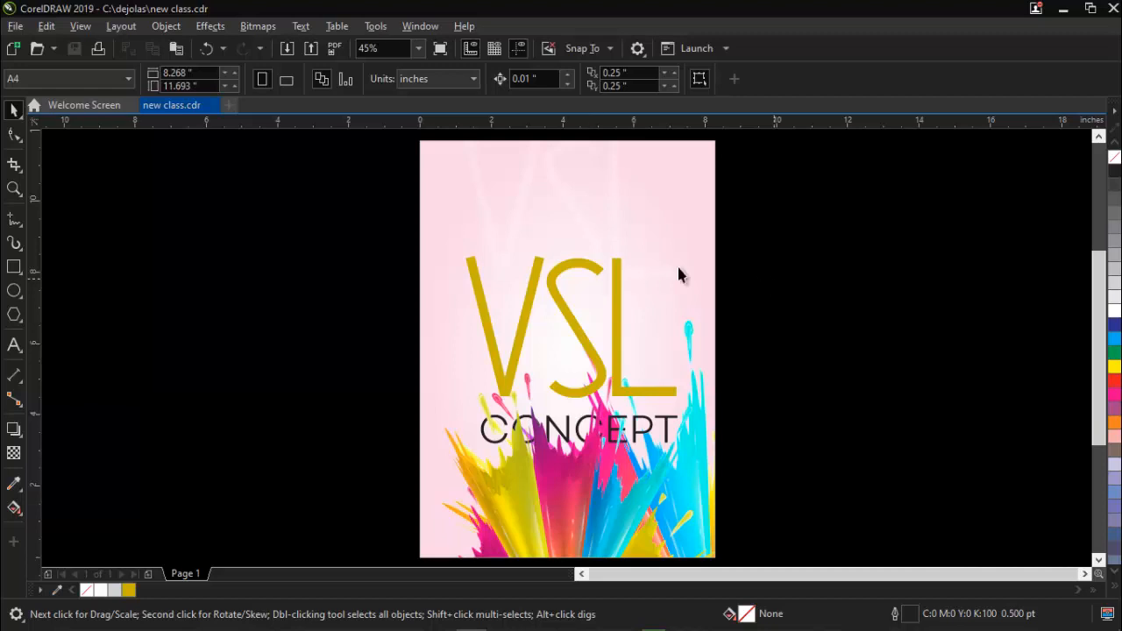
Set up an export of the design to the Desktop as a PNG file named "ebook".
left_click(530, 283)
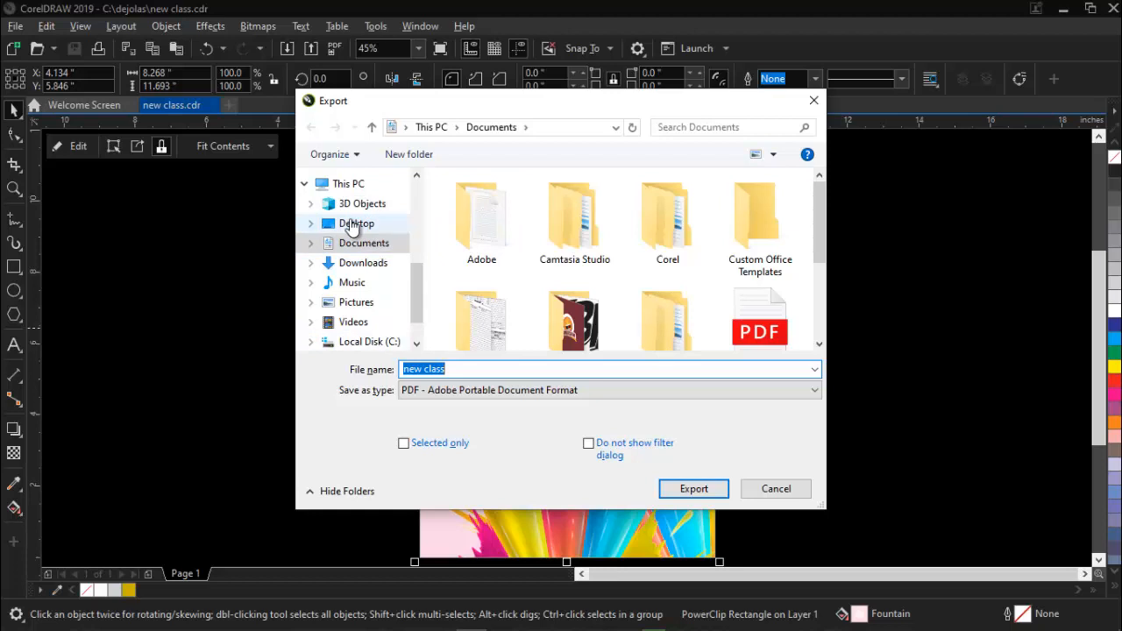
left_click(352, 225)
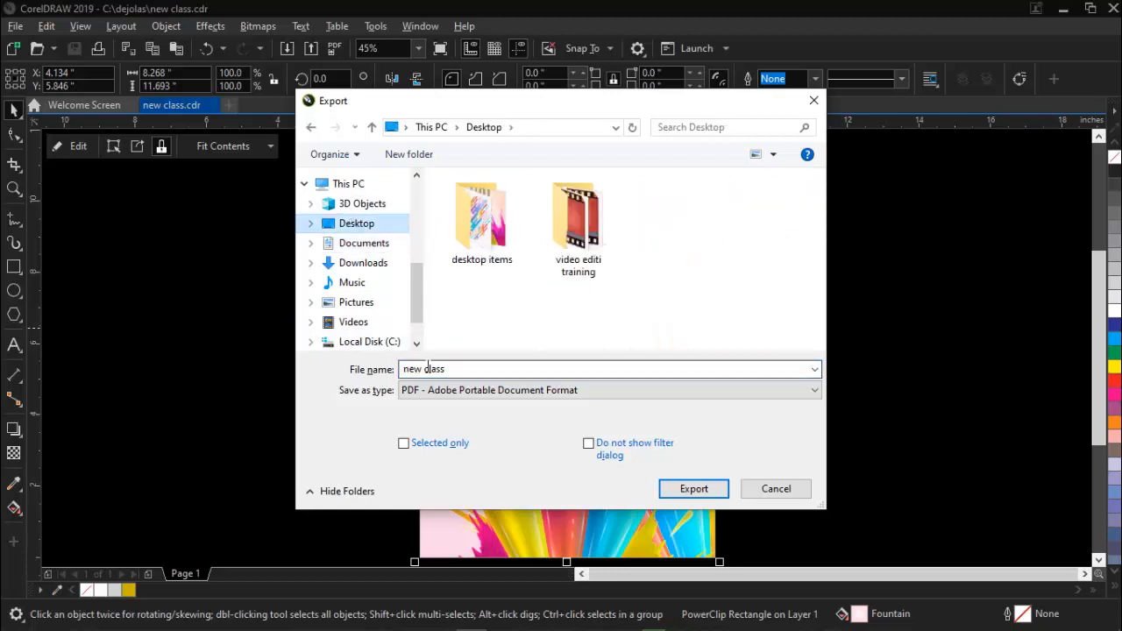
left_click(454, 391)
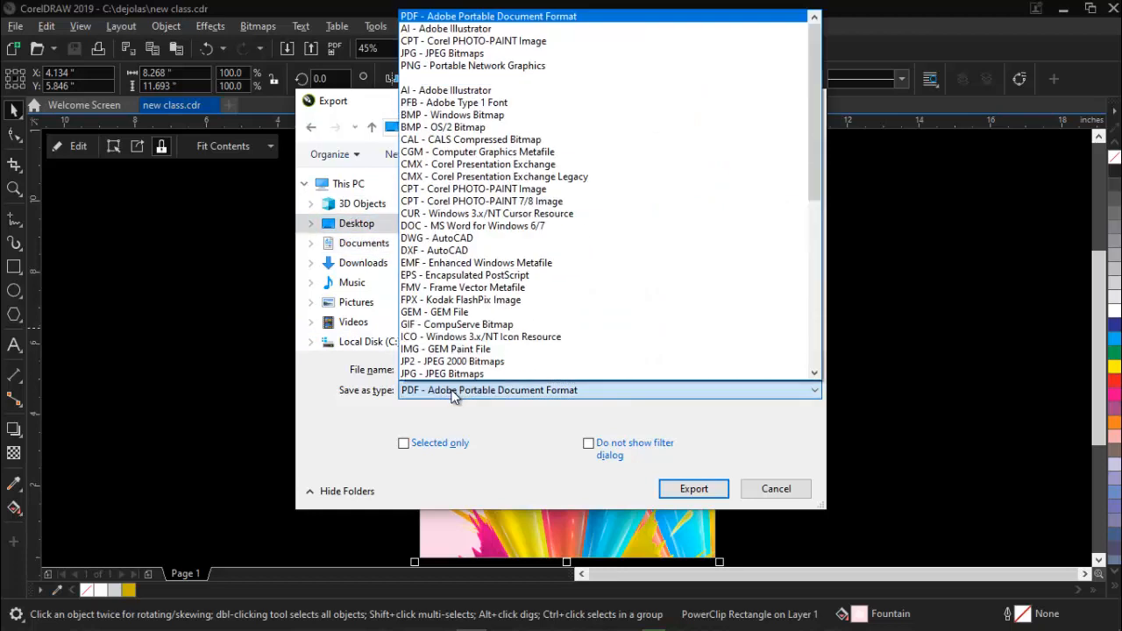
left_click(431, 67)
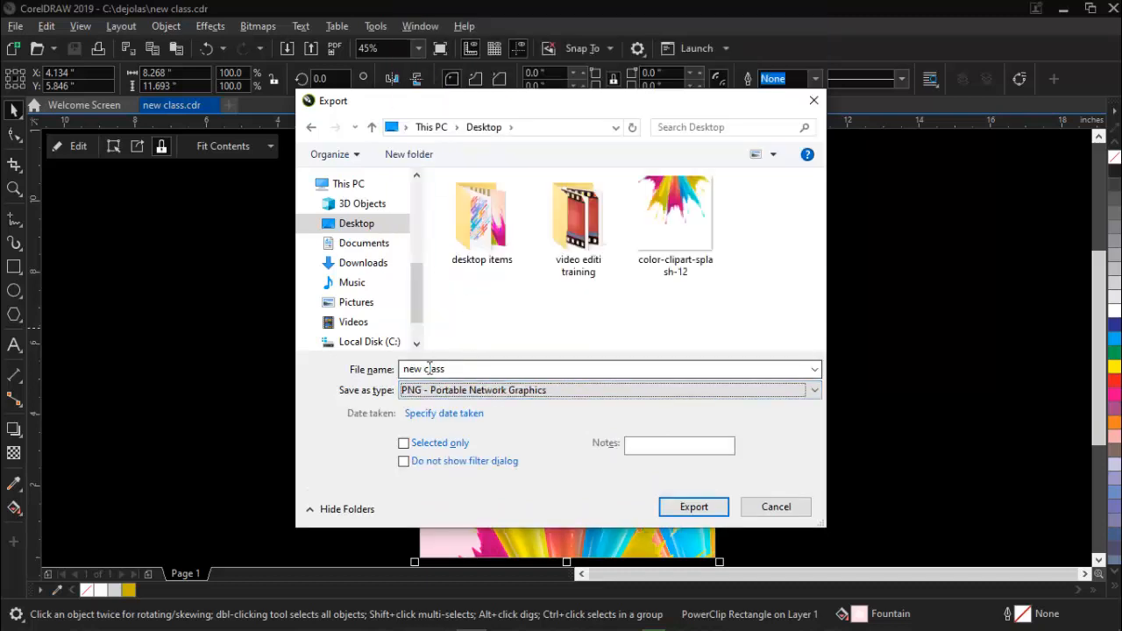
left_click(457, 369)
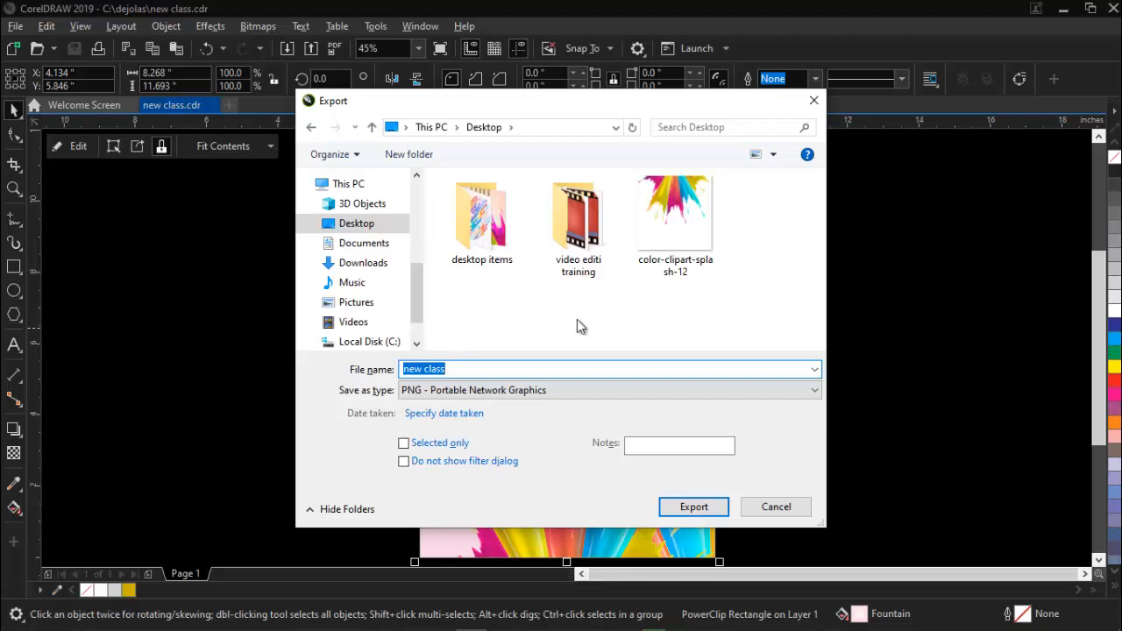
type("ebook")
Complete the PNG export in RGB Color (24-bit) with transparency, anti-aliasing and the embedded color profile kept on.
left_click(705, 506)
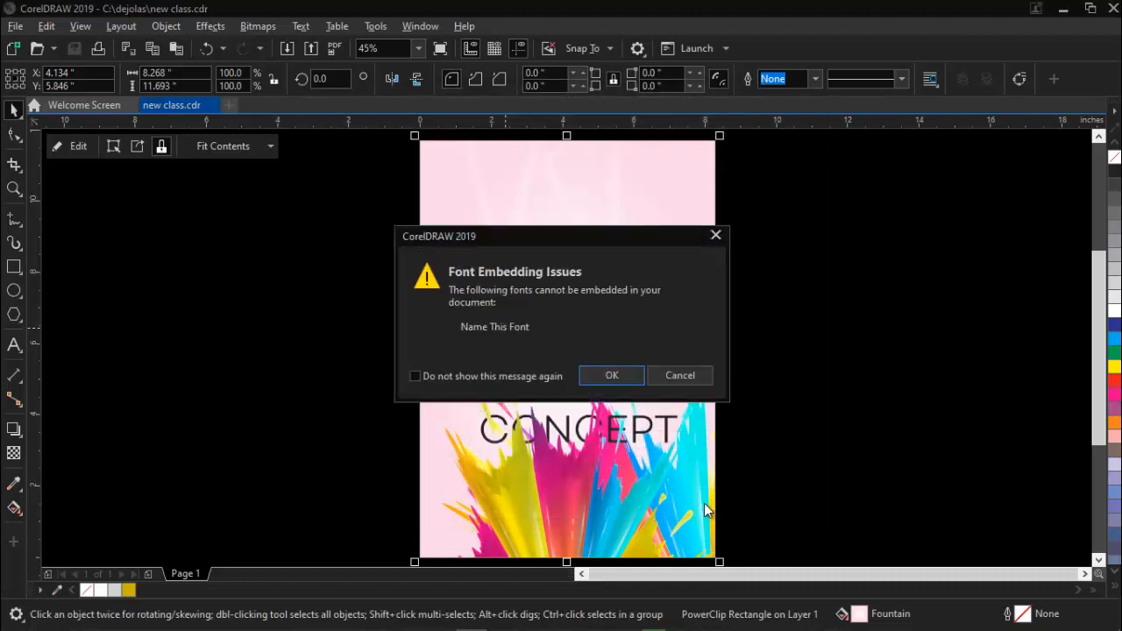
left_click(602, 375)
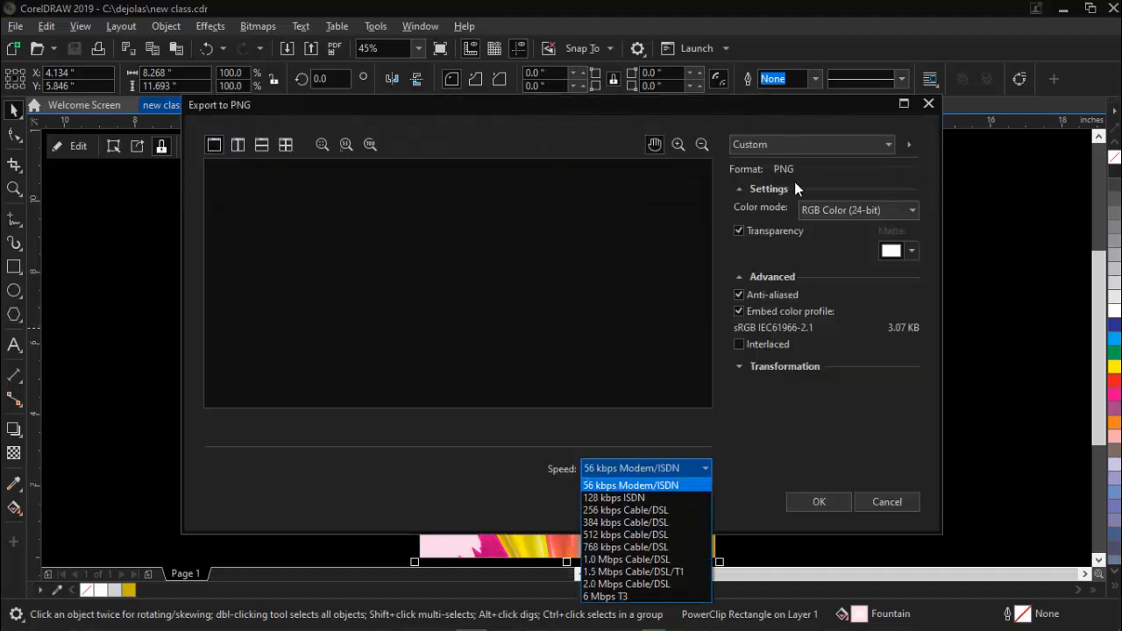
left_click(694, 210)
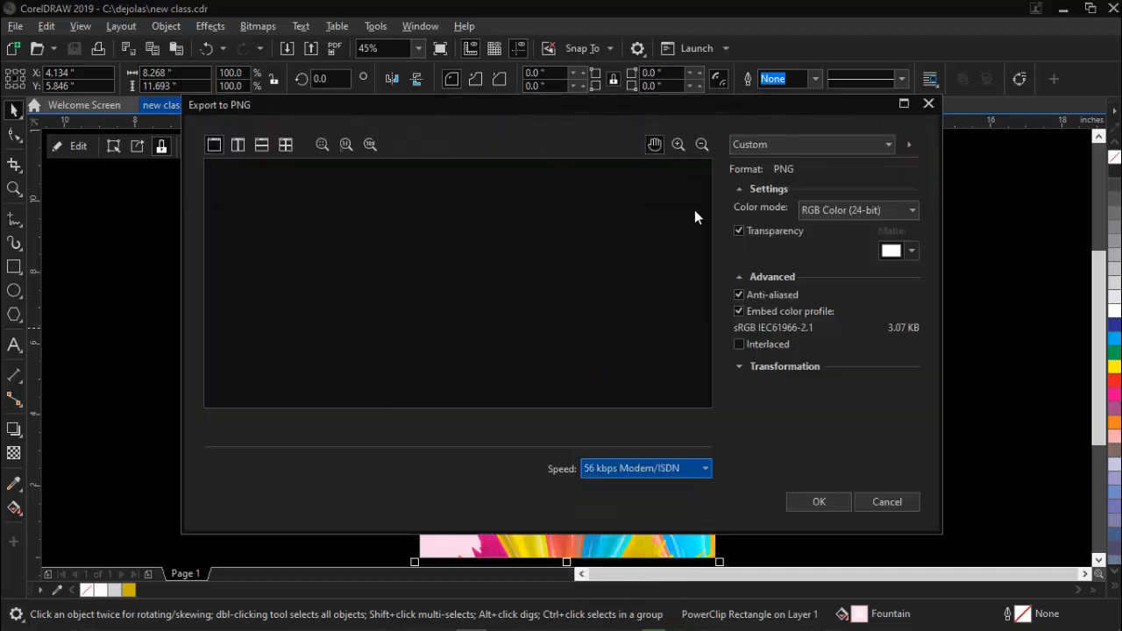
left_click(818, 502)
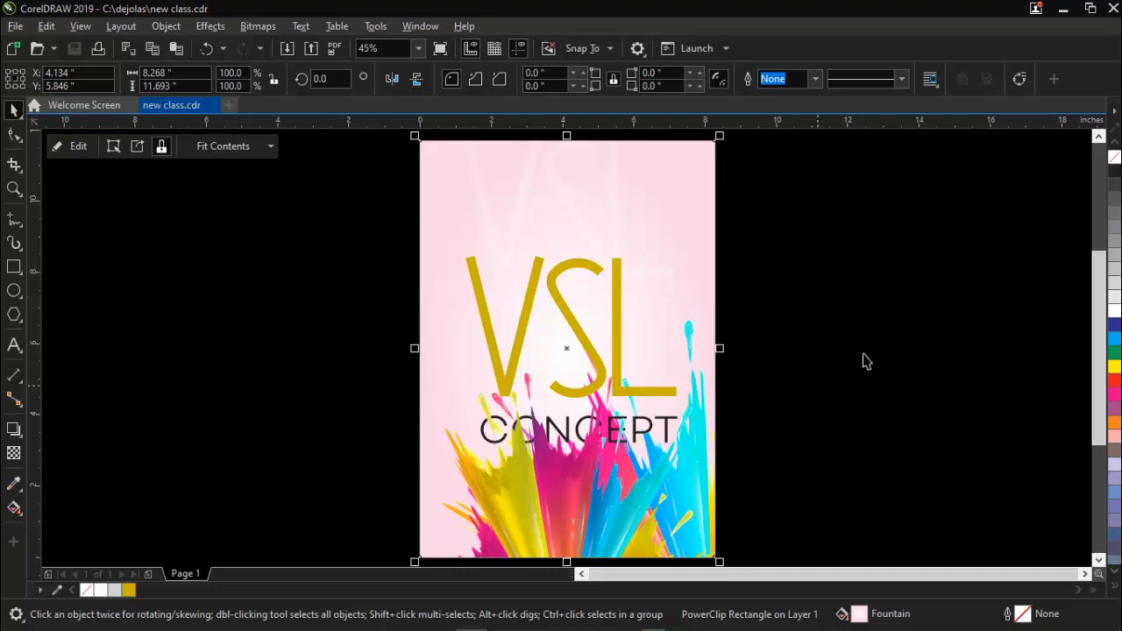
left_click(909, 328)
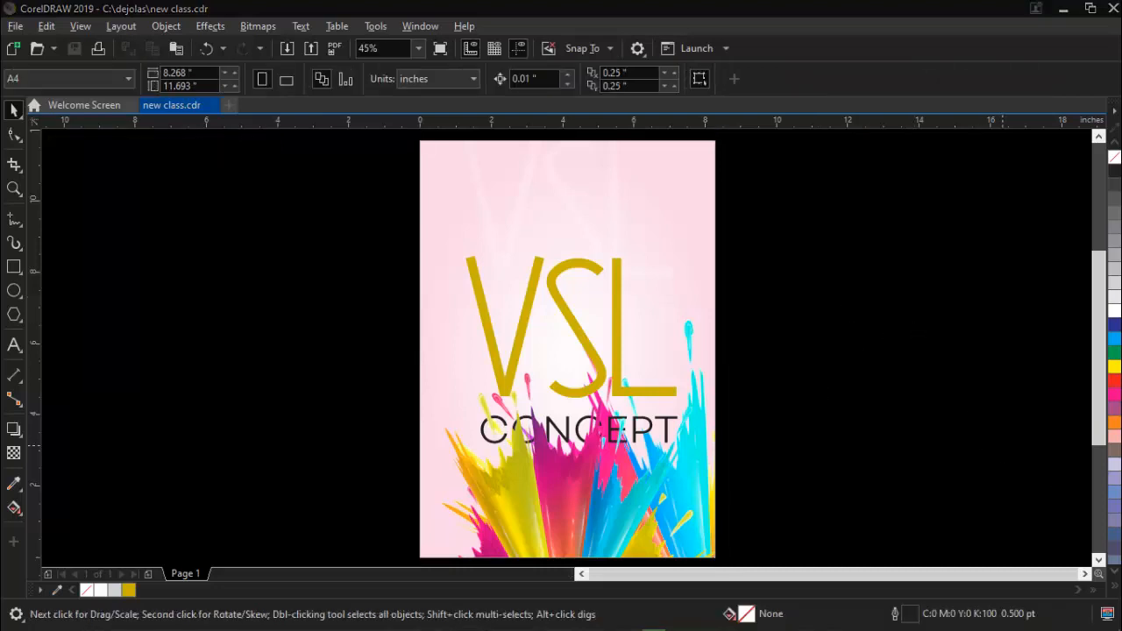
Switch to Adobe Photoshop CC 2017 and bring up the dialog for opening an existing file.
left_click(1063, 9)
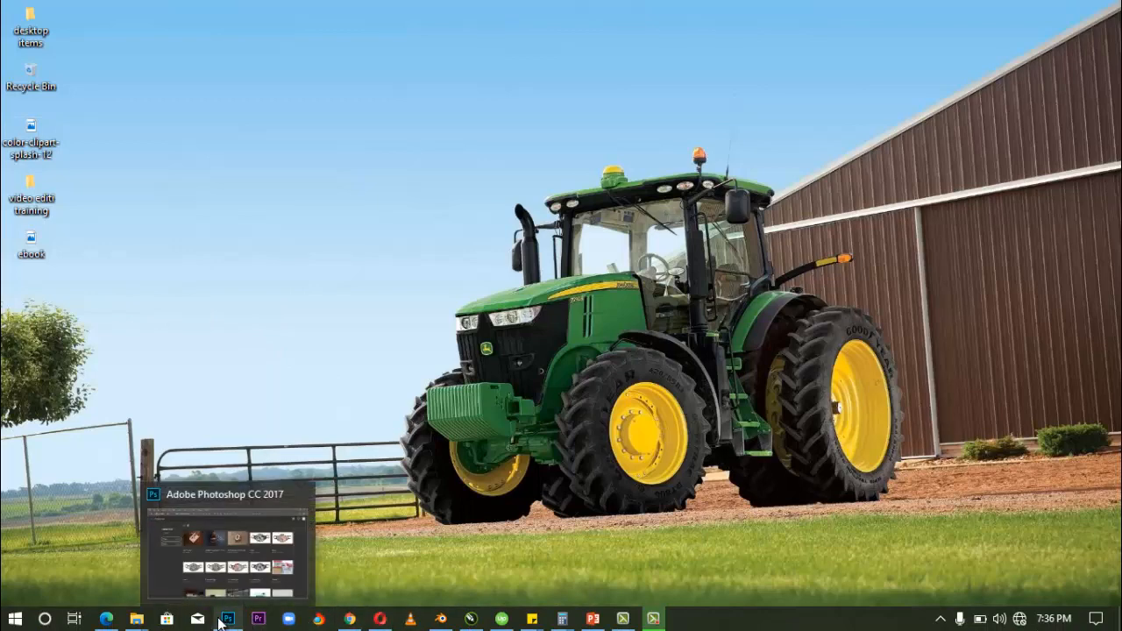
left_click(219, 622)
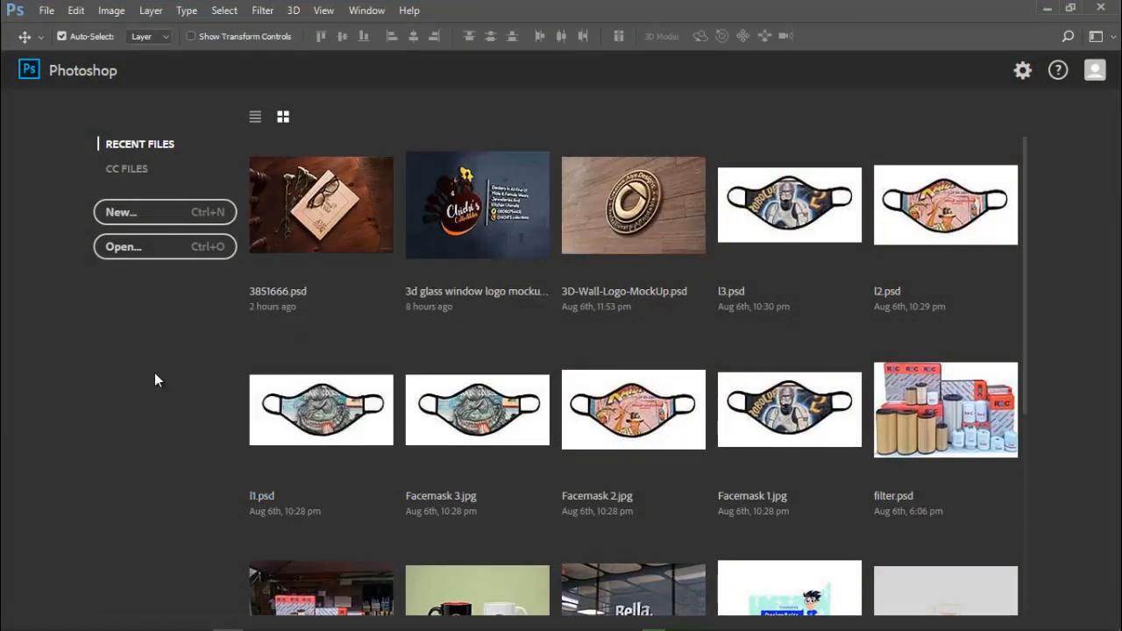
key("ctrl+n")
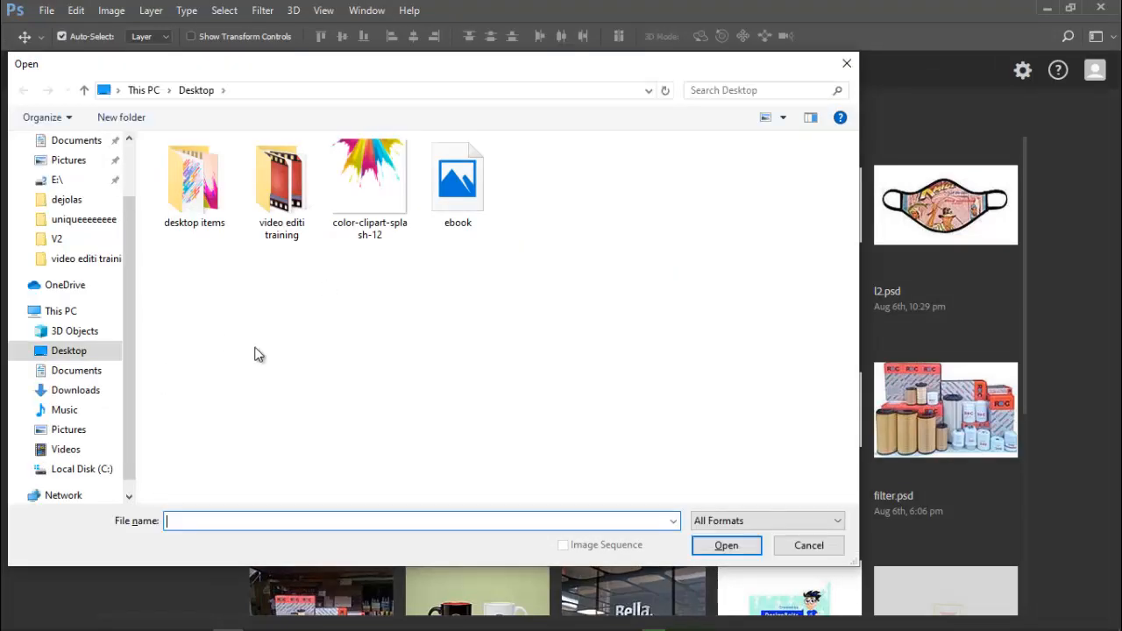
left_click_drag(249, 342, 271, 348)
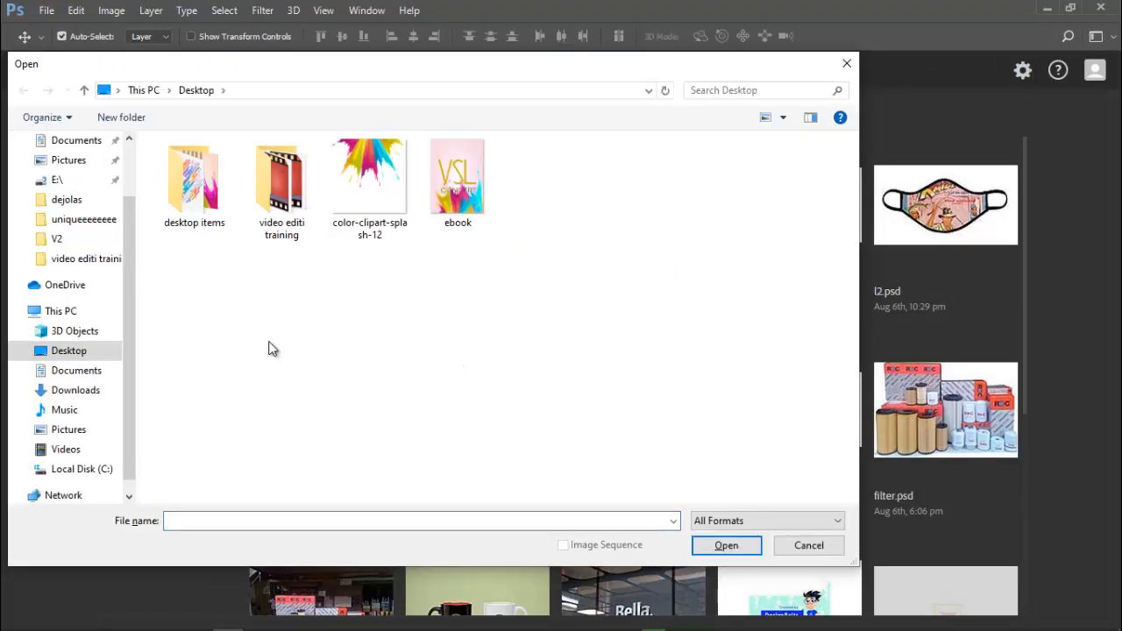
Open the mockup 3851666.psd from the top-view-book-chair-with-flowers-glasses folder in Downloads.
left_click(75, 392)
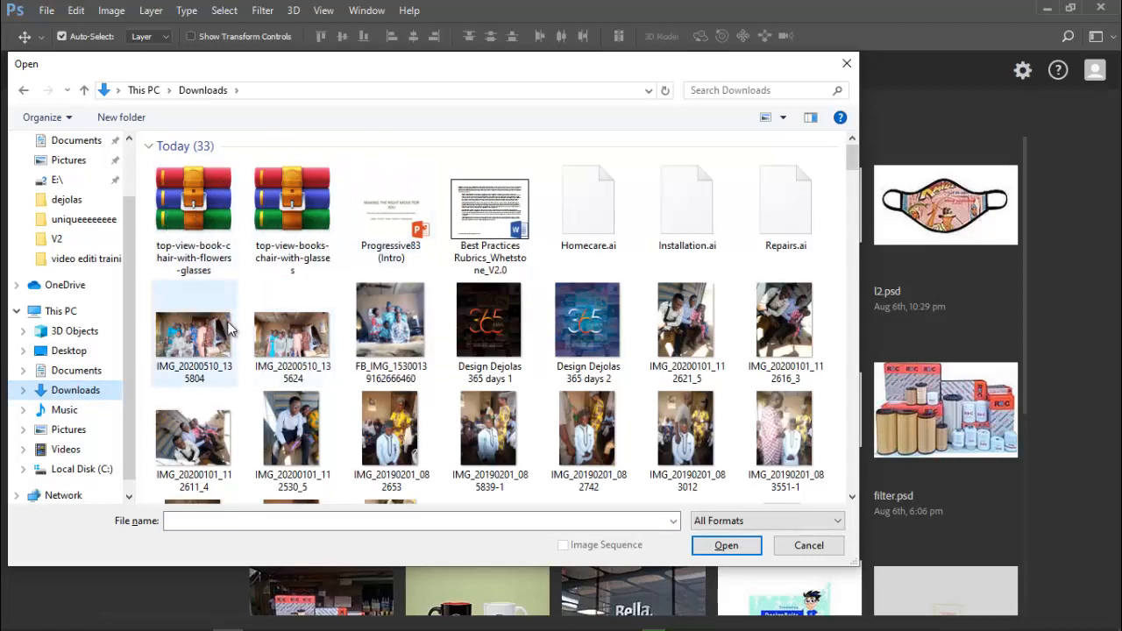
left_click_drag(854, 151, 855, 190)
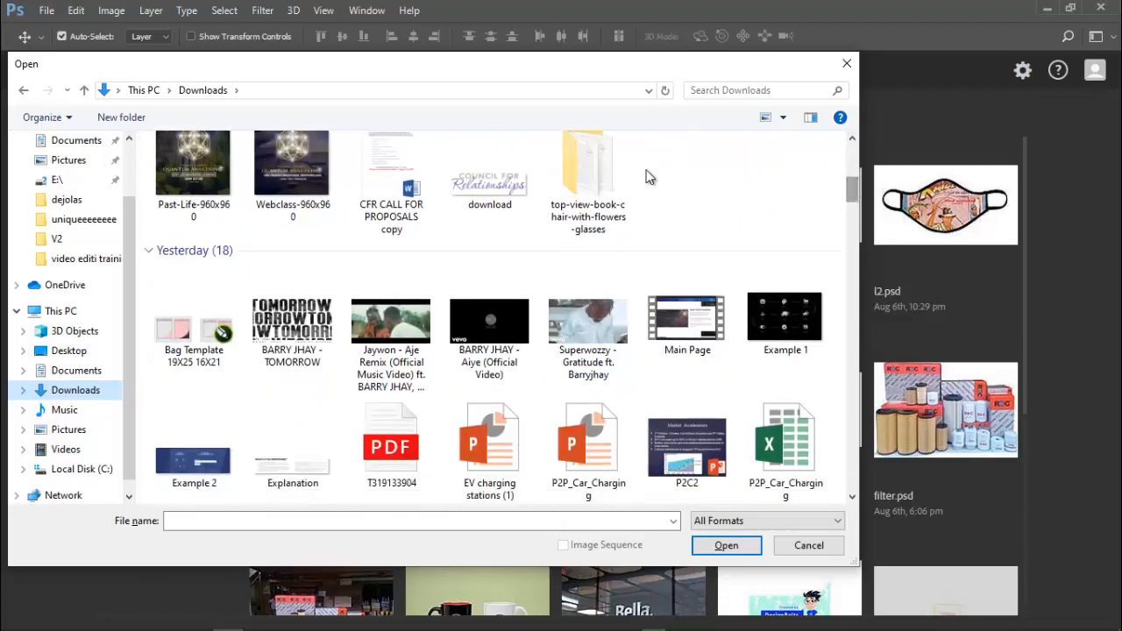
double_click(585, 197)
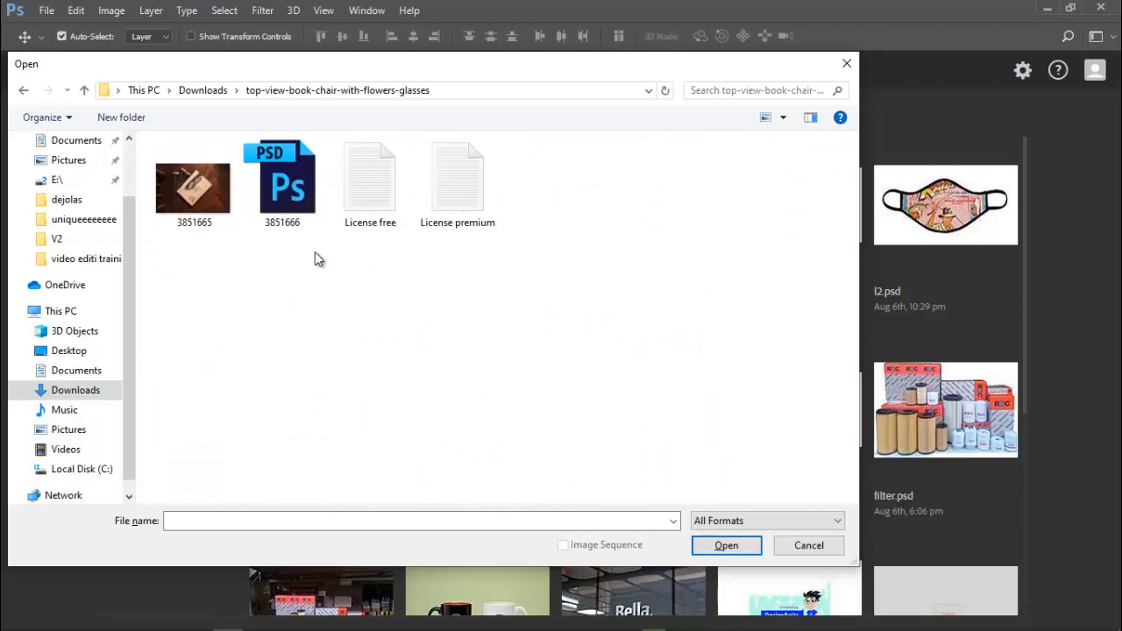
left_click(297, 162)
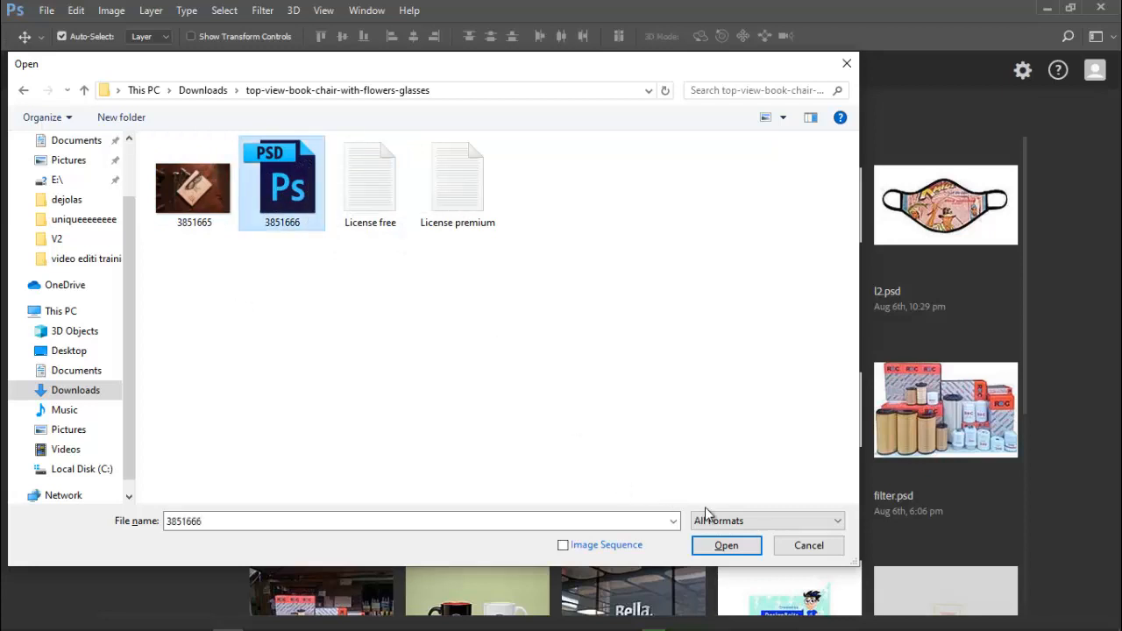
left_click(718, 547)
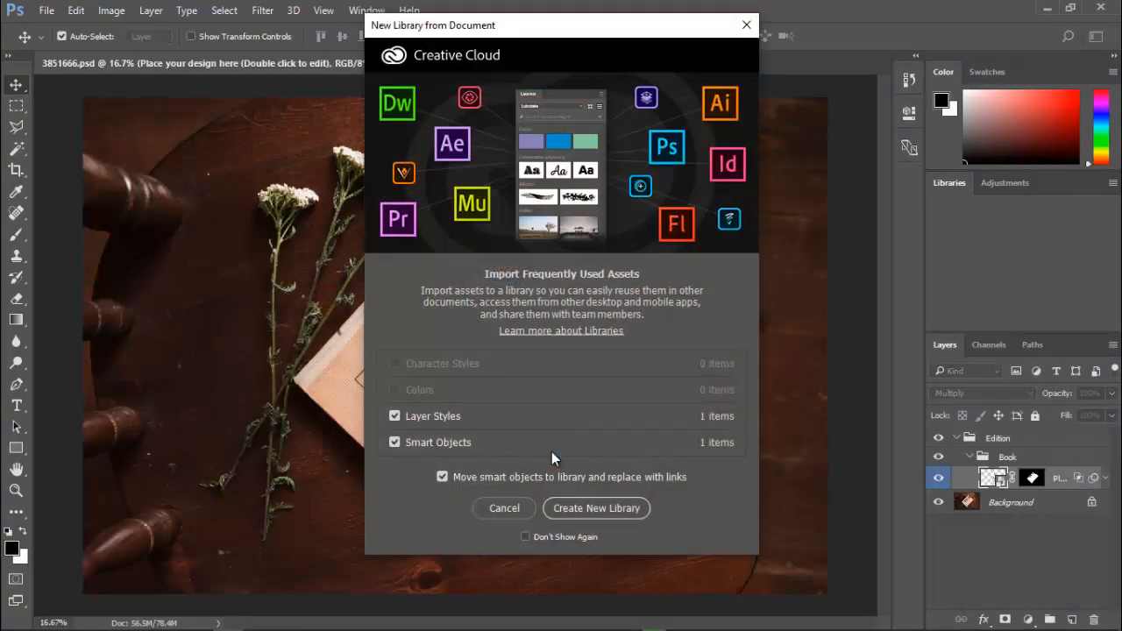
Inside the book layer's smart object, delete the "Place your design here" artwork layer and make the Safety zone layer visible.
left_click(746, 24)
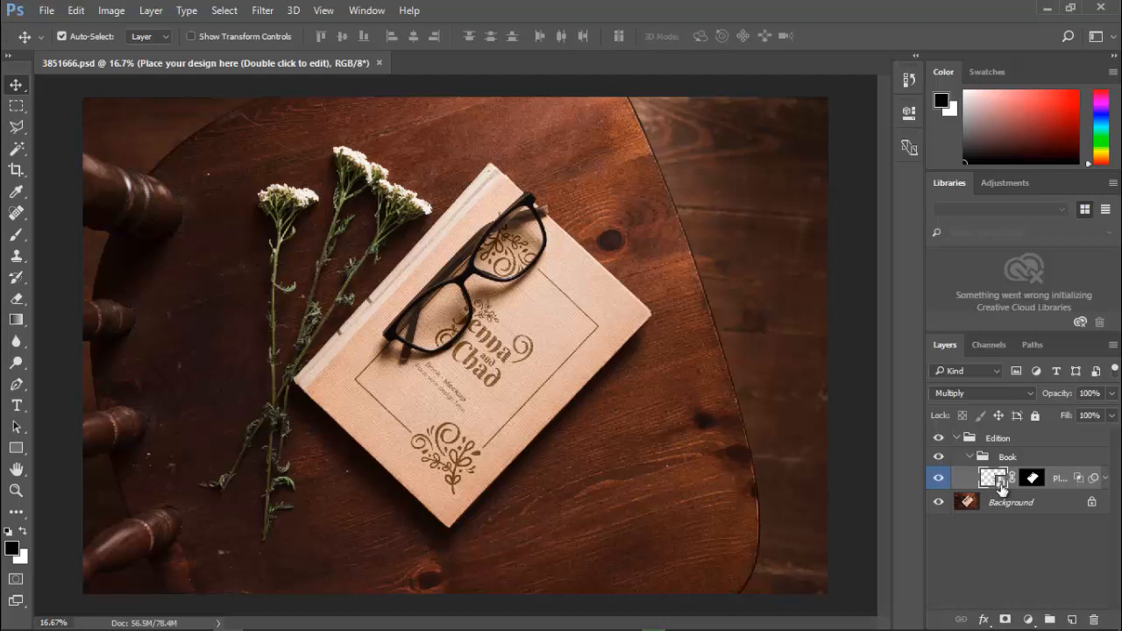
double_click(1000, 482)
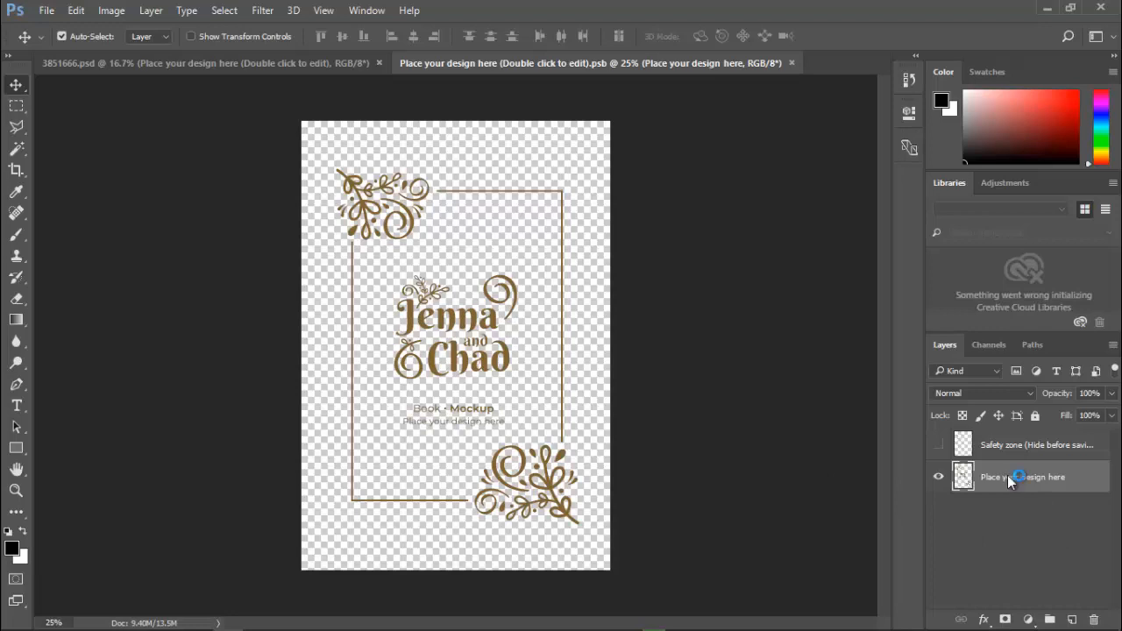
key("Delete")
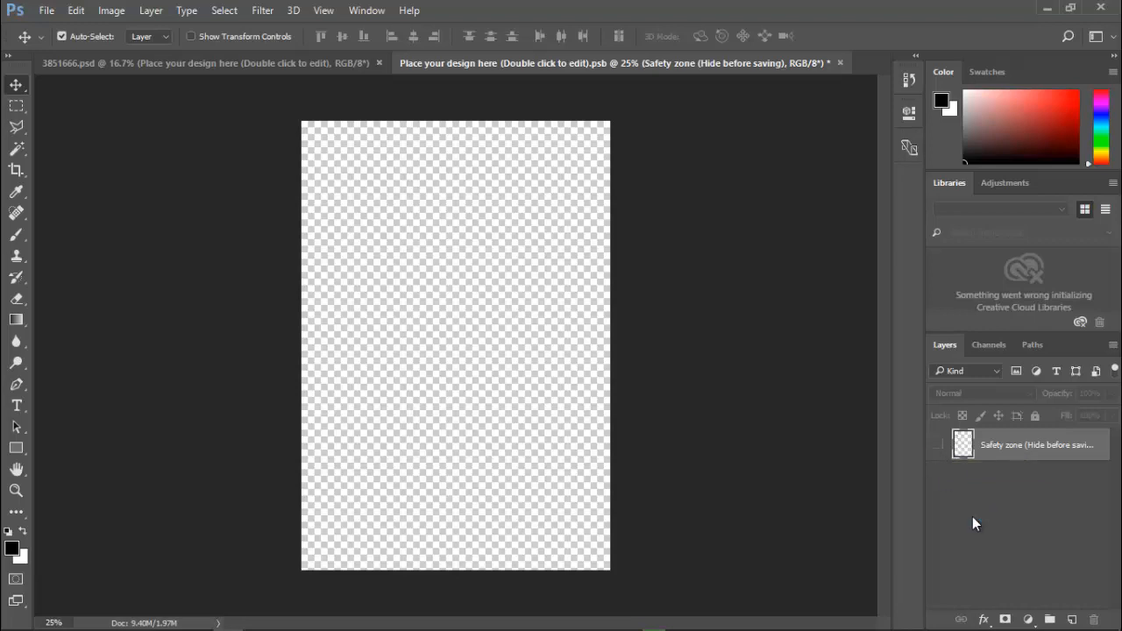
left_click(938, 445)
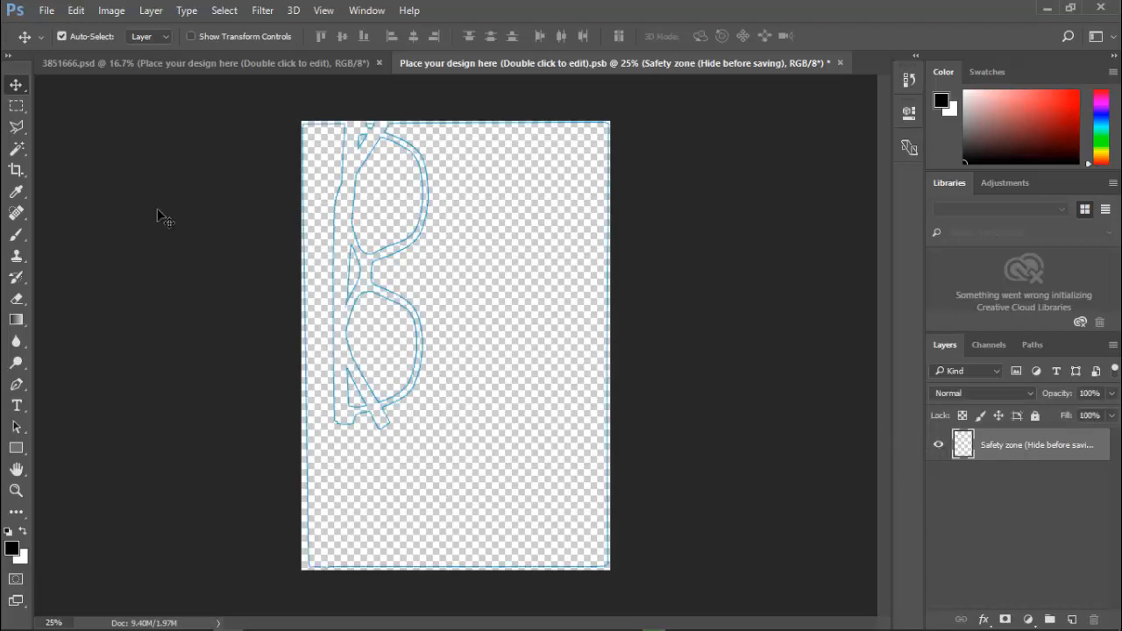
Place the ebook PNG from the Desktop as an embedded image in the smart object document.
left_click(46, 10)
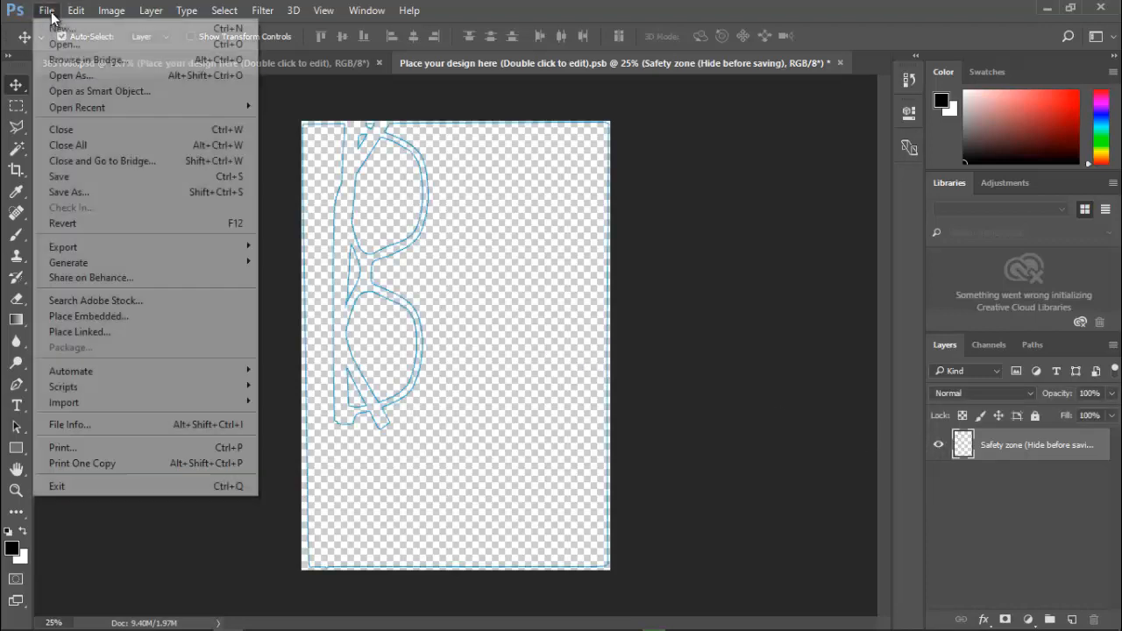
left_click(121, 316)
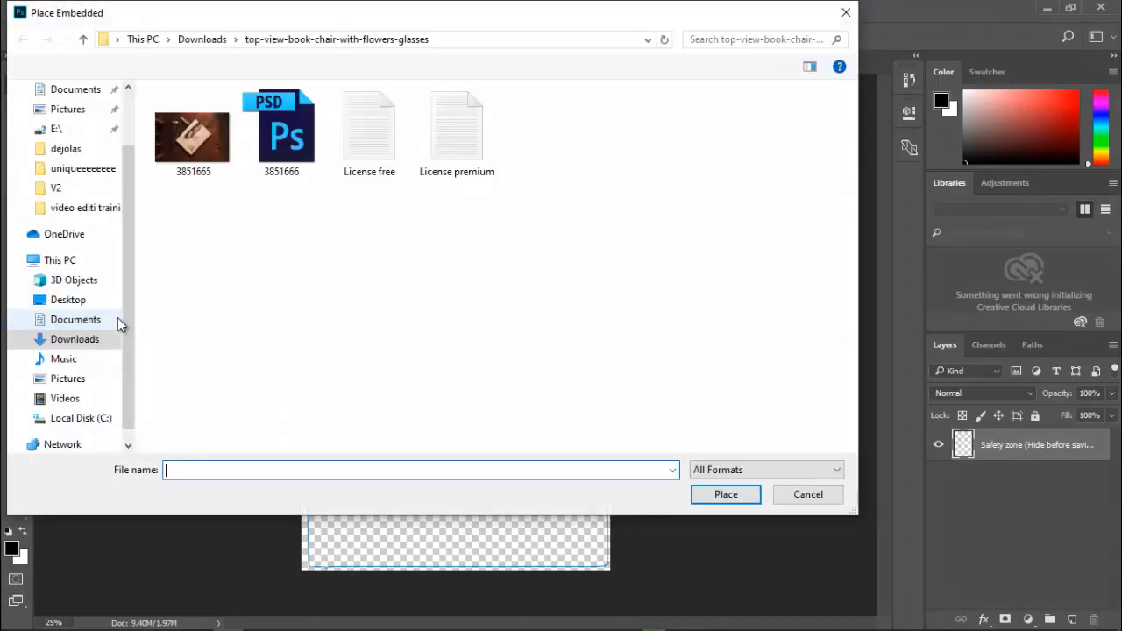
left_click(72, 307)
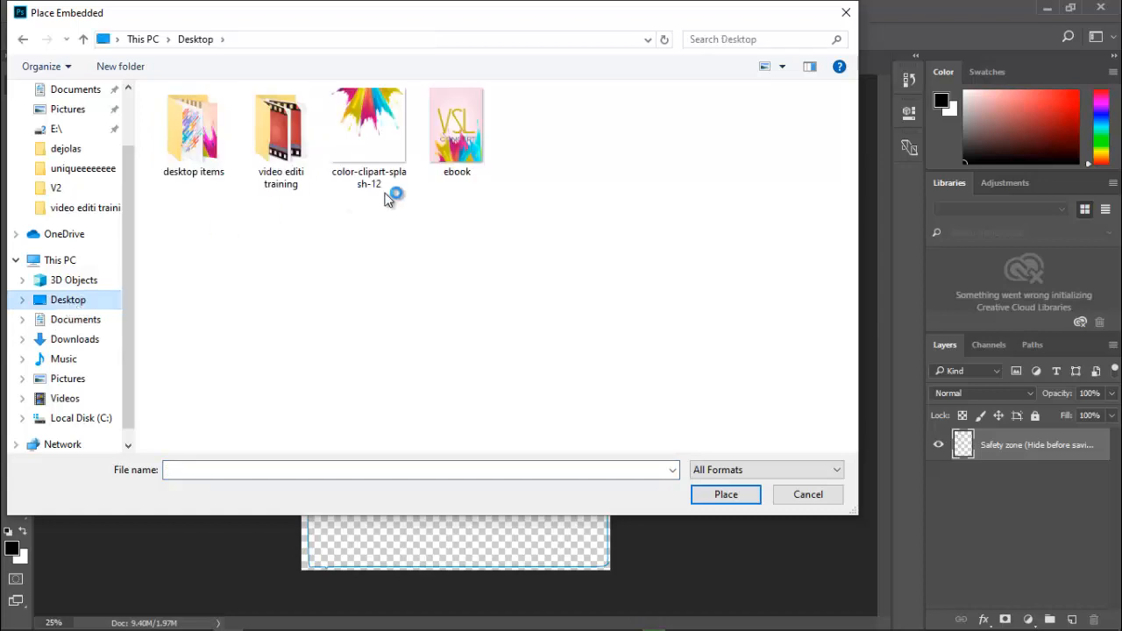
left_click(454, 147)
double_click(454, 147)
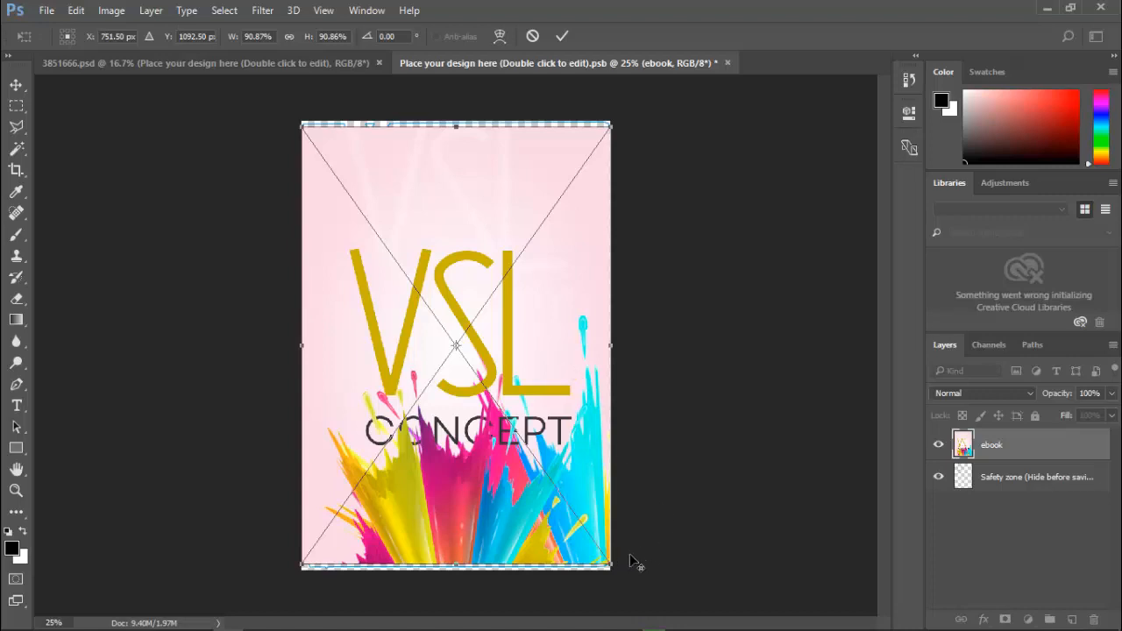
Enlarge the placed ebook cover slightly to fill the whole canvas, then close the smart object document, saving its changes.
left_click_drag(615, 567, 626, 577)
key("Return")
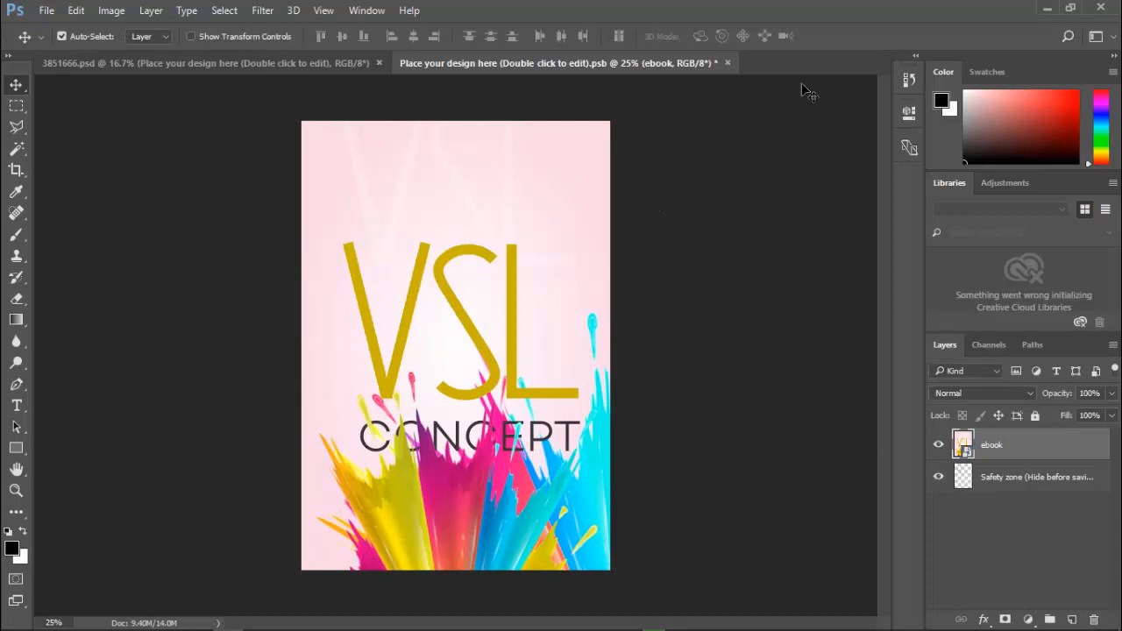
left_click(726, 62)
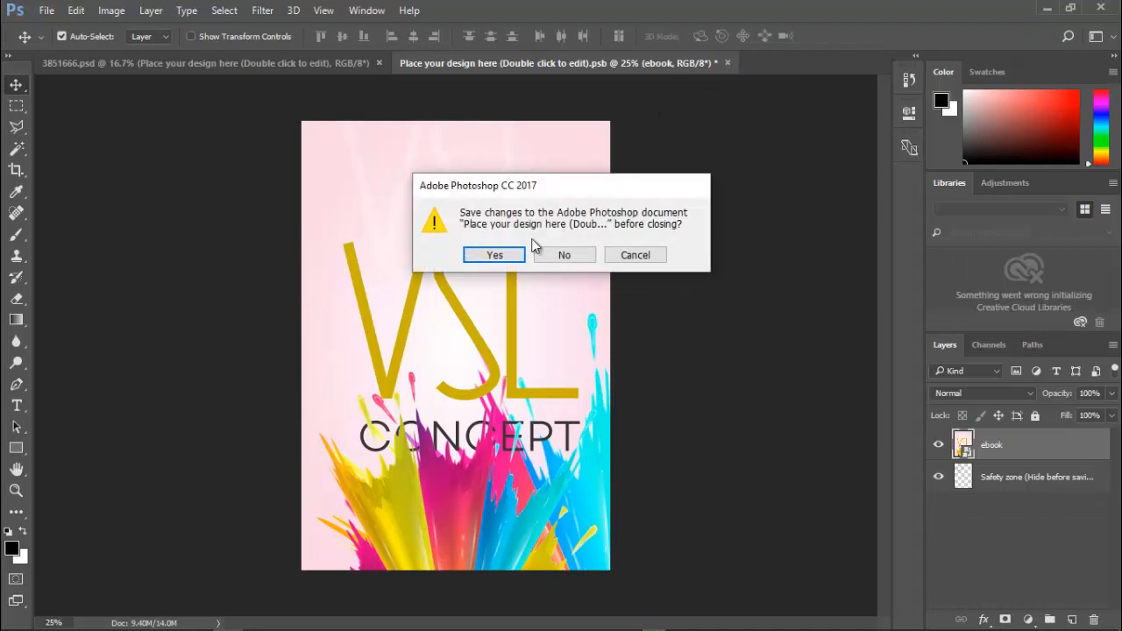
left_click(499, 254)
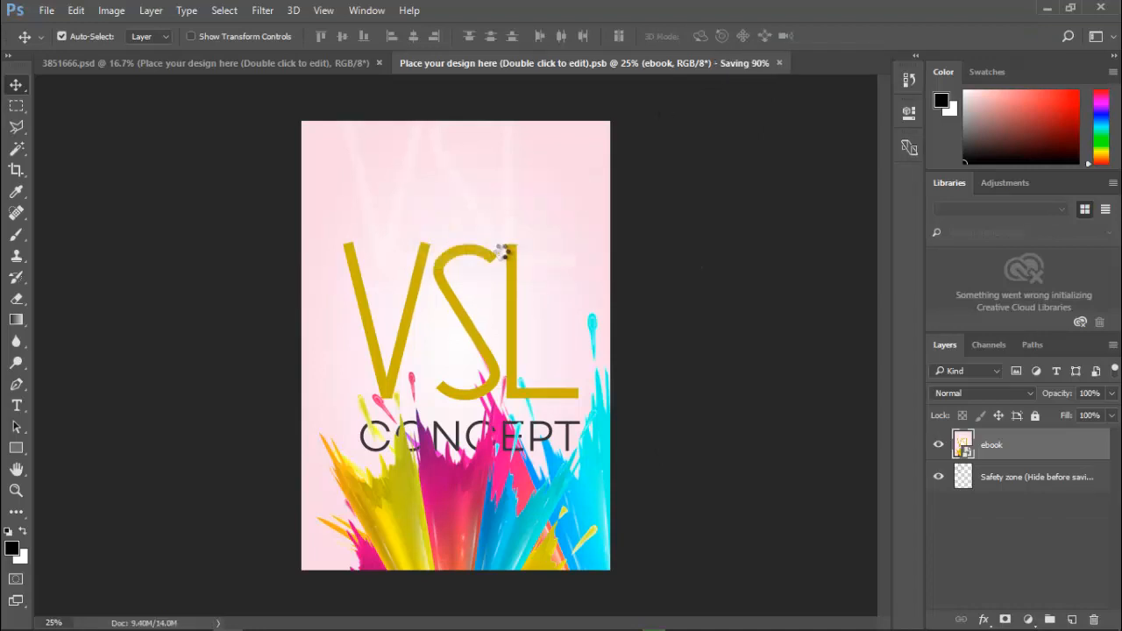